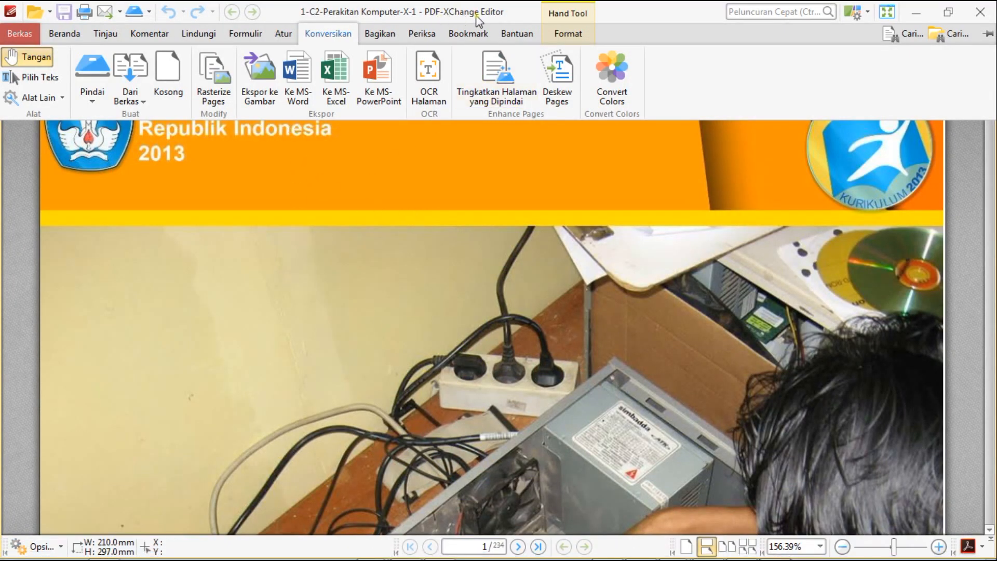
Start exporting the PDF pages to images and browse for the destination folder H:\Buku K13\Kejuruan Kur-13 TKJ.
click(263, 81)
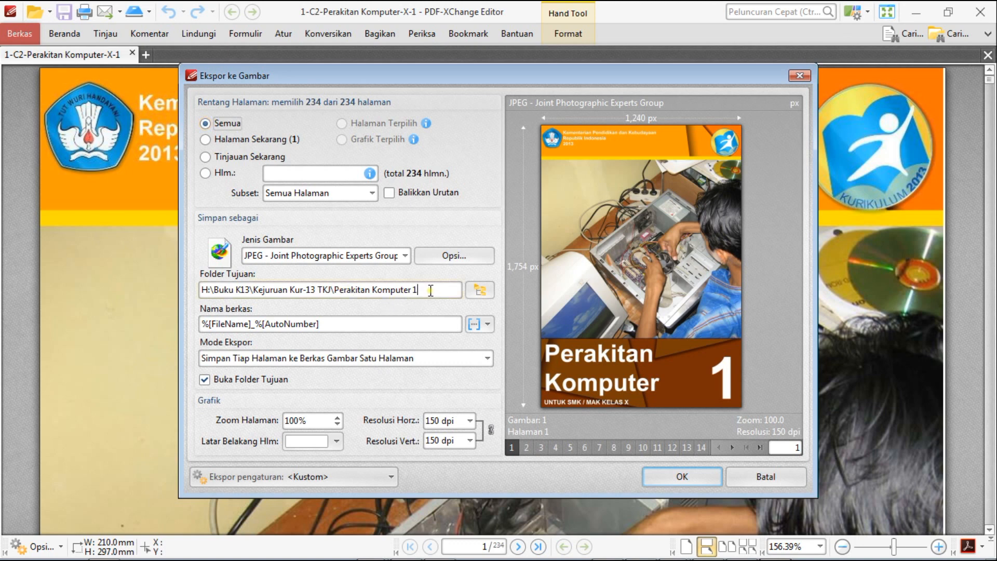
click(480, 291)
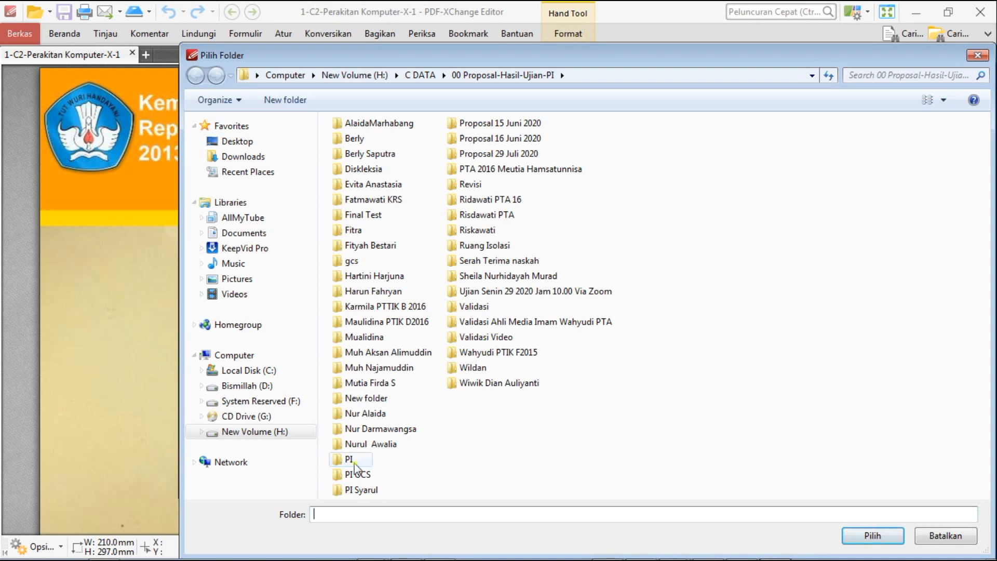
click(274, 438)
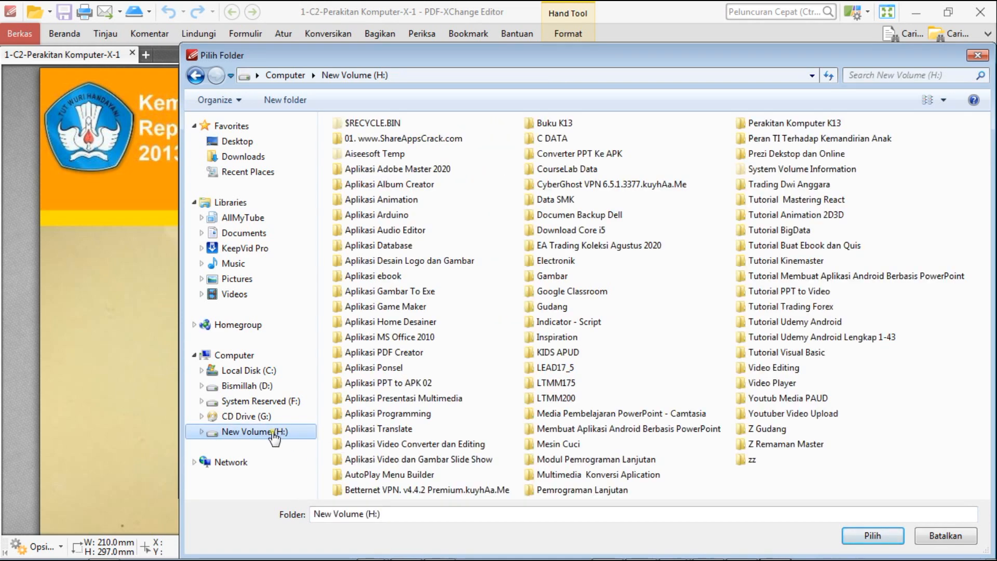
click(541, 124)
double_click(540, 123)
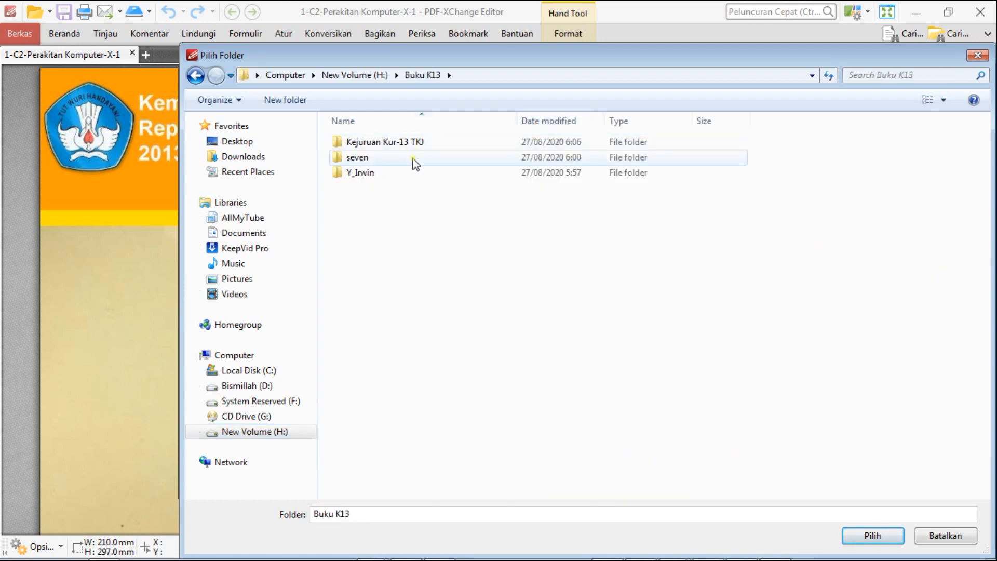
double_click(383, 142)
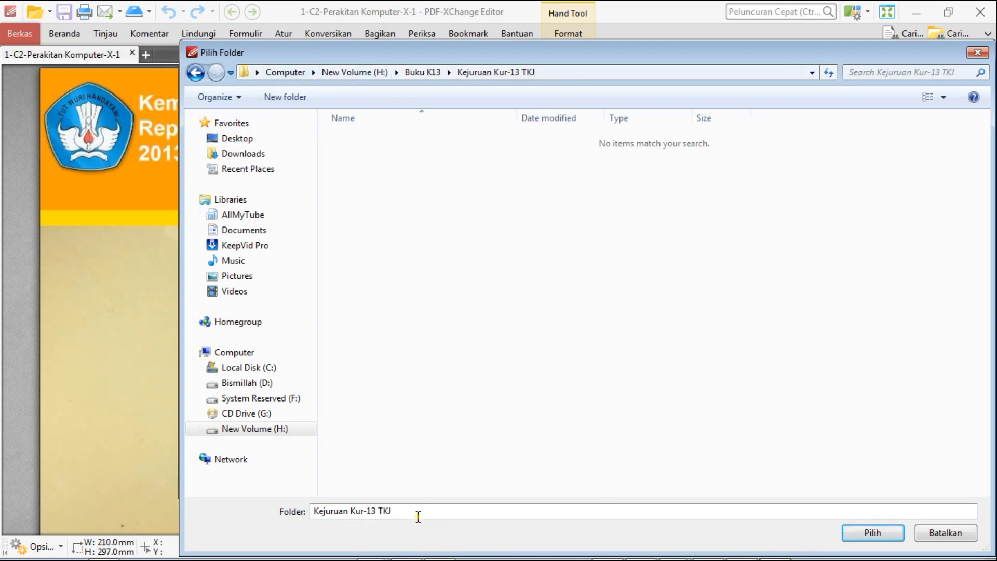
Create a folder named Perakitan Komputer 01 inside Kejuruan Kur-13 TKJ.
click(289, 99)
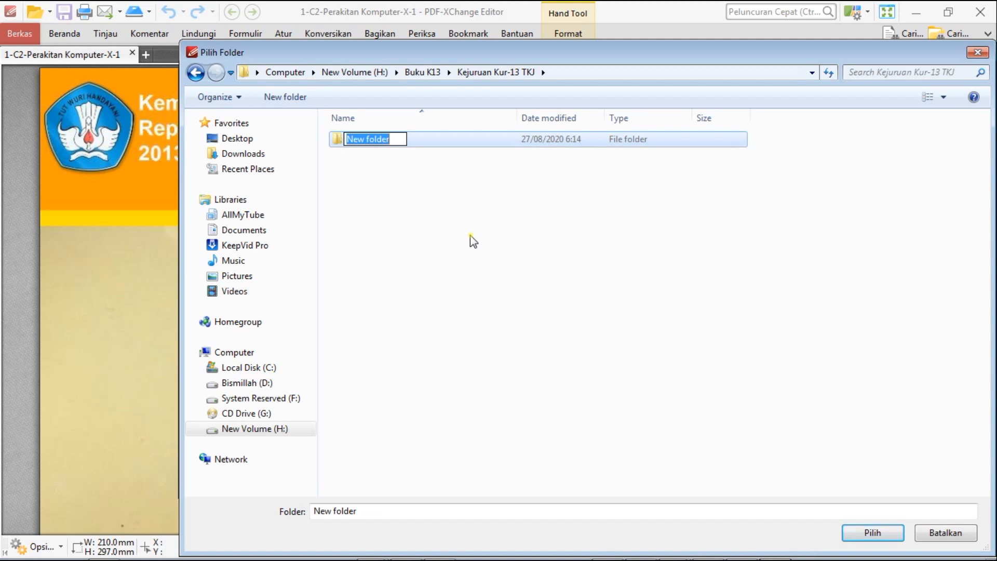
text(Perakitan Komputer)
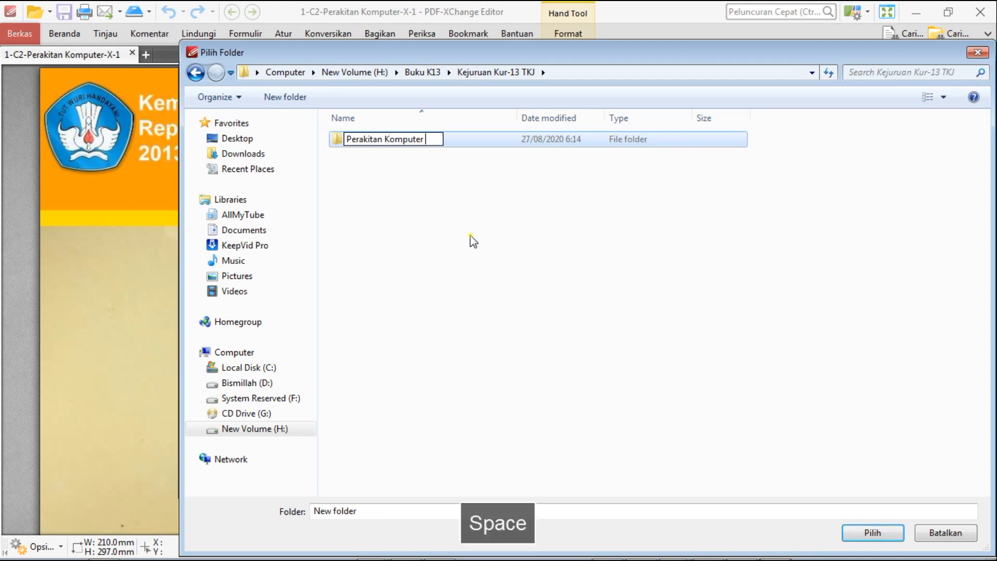
text( 01)
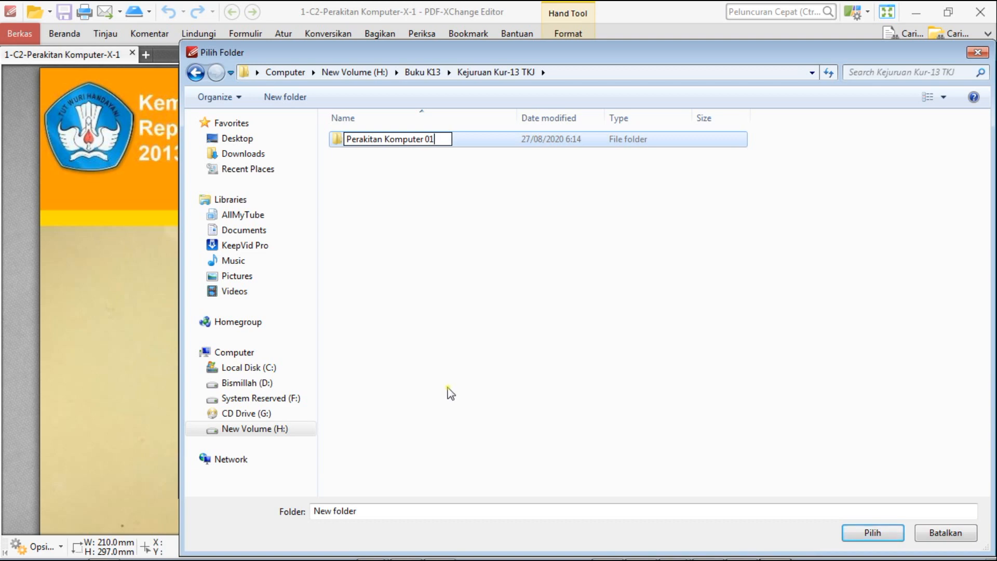
click(506, 406)
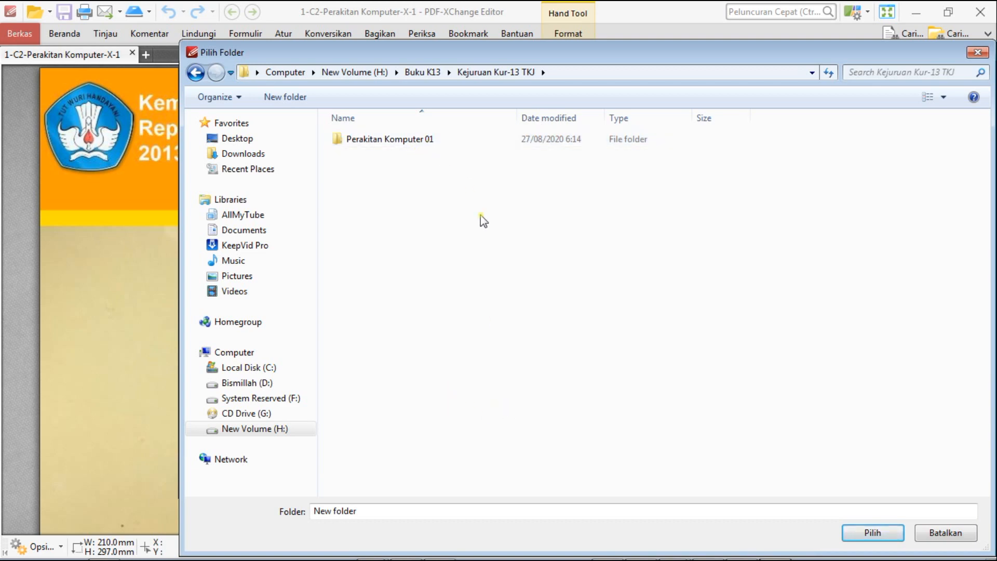
Export all PDF pages as JPEG images into the Perakitan Komputer 01 folder and look over the exported files.
click(395, 139)
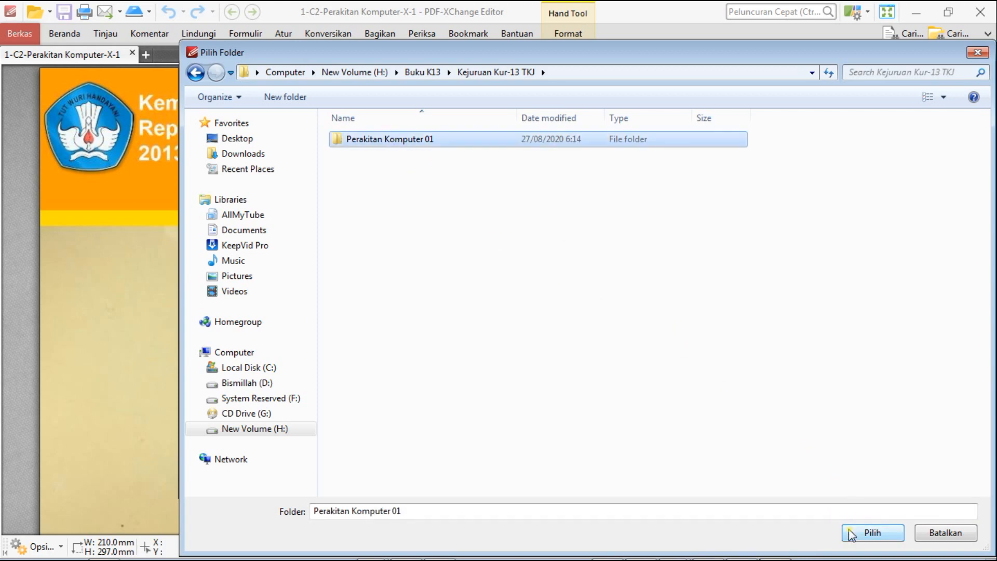
click(873, 532)
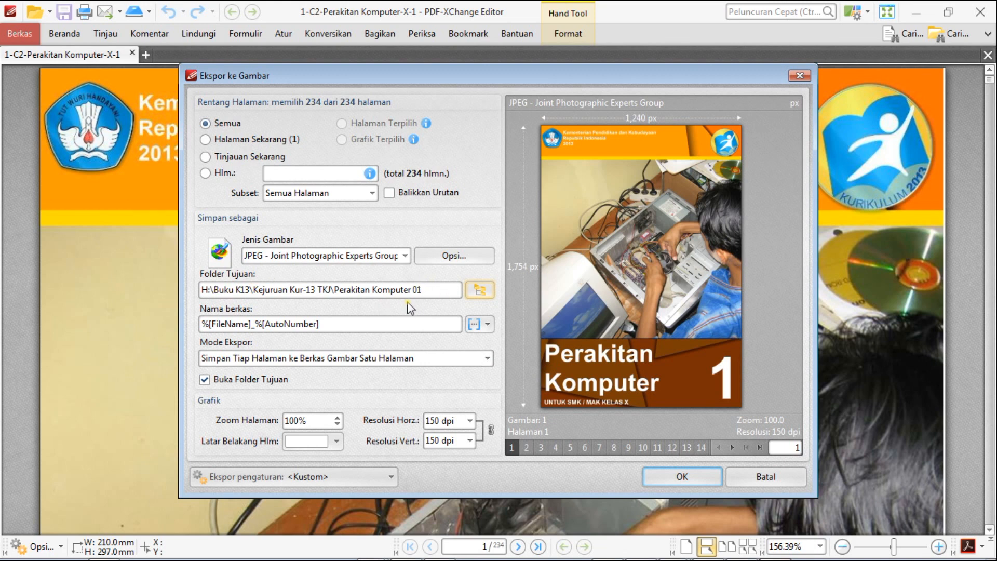
click(680, 477)
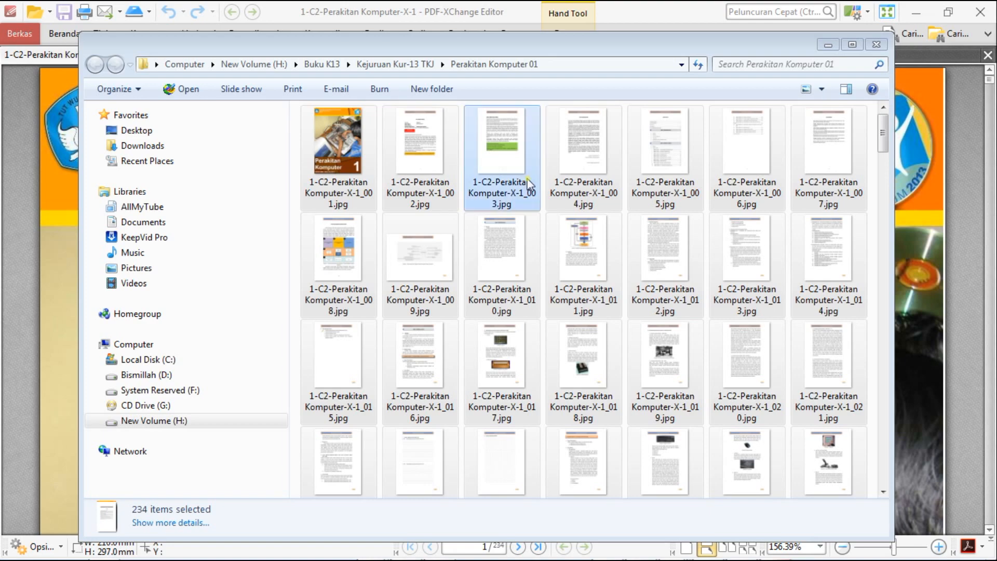
drag(883, 126, 871, 526)
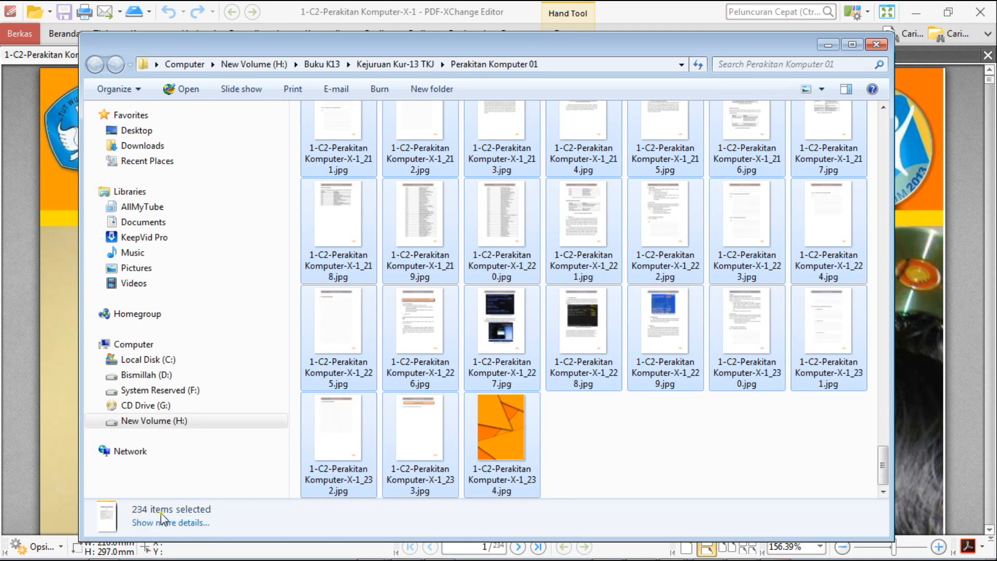
drag(881, 480, 858, 136)
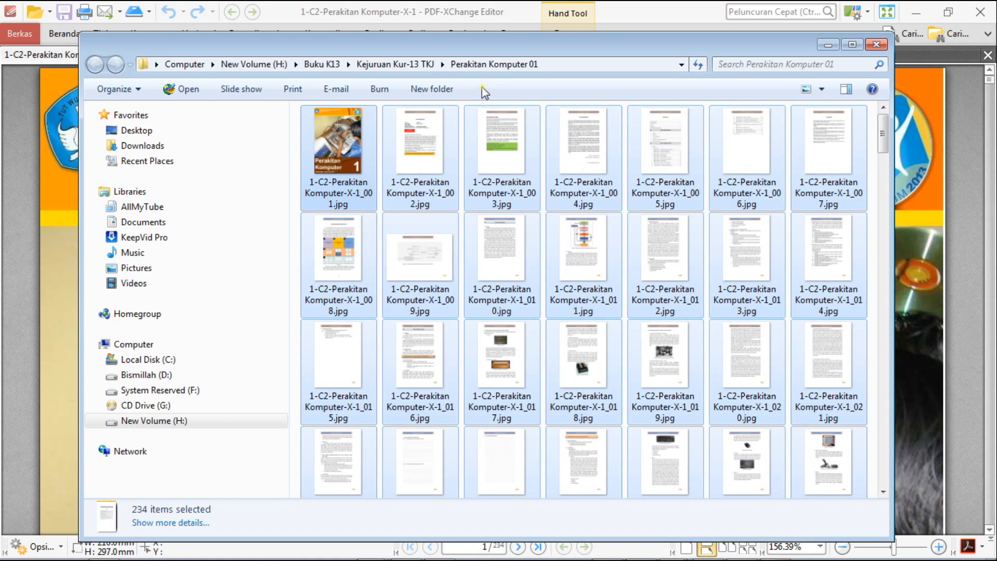
Switch to FlipAlbum Vista Pro and open H:\Buku K13\Kejuruan Kur-13 TKJ\Perakitan Komputer 01 as the source folder for inserting multimedia objects.
mouse_move(712, 556)
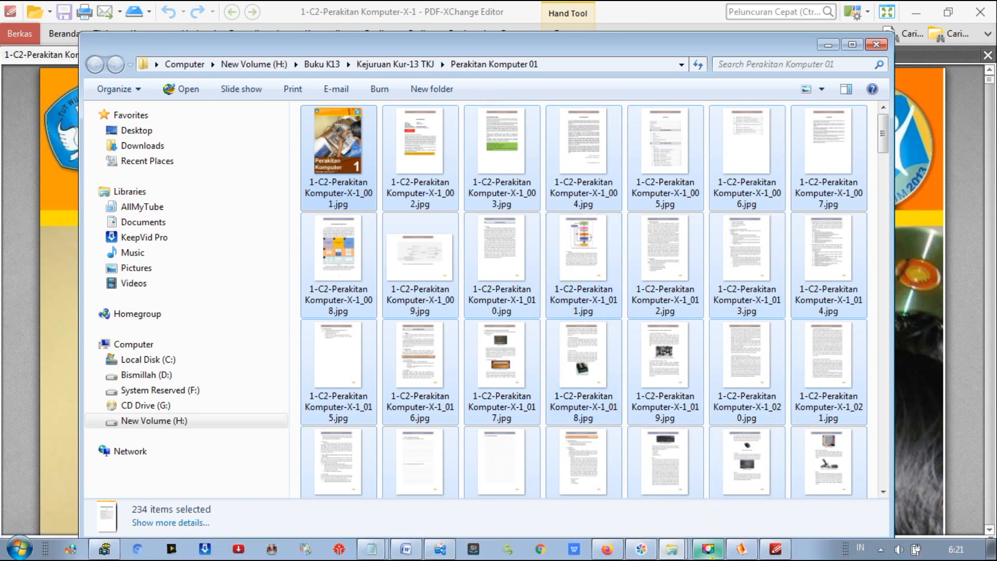
click(742, 551)
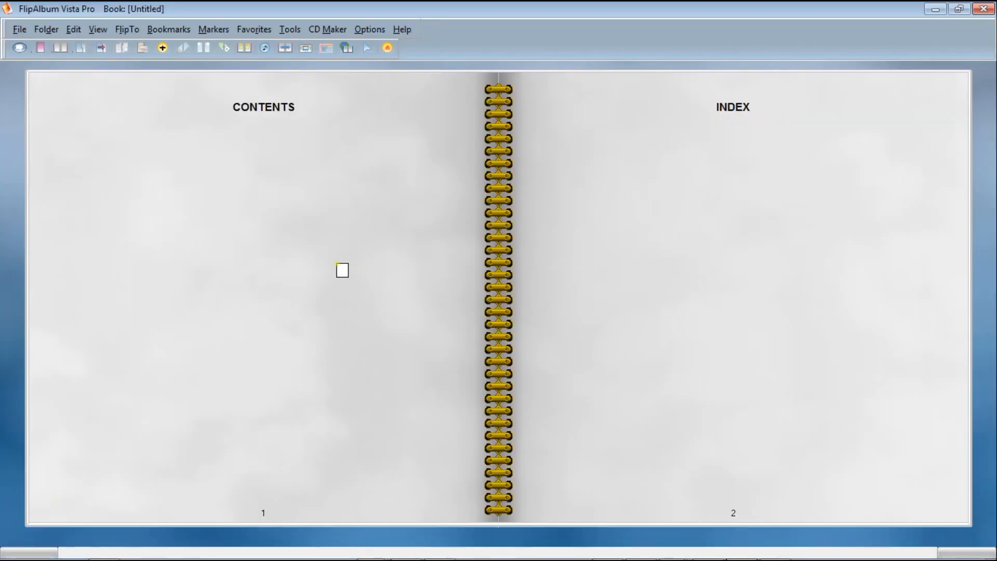
click(162, 49)
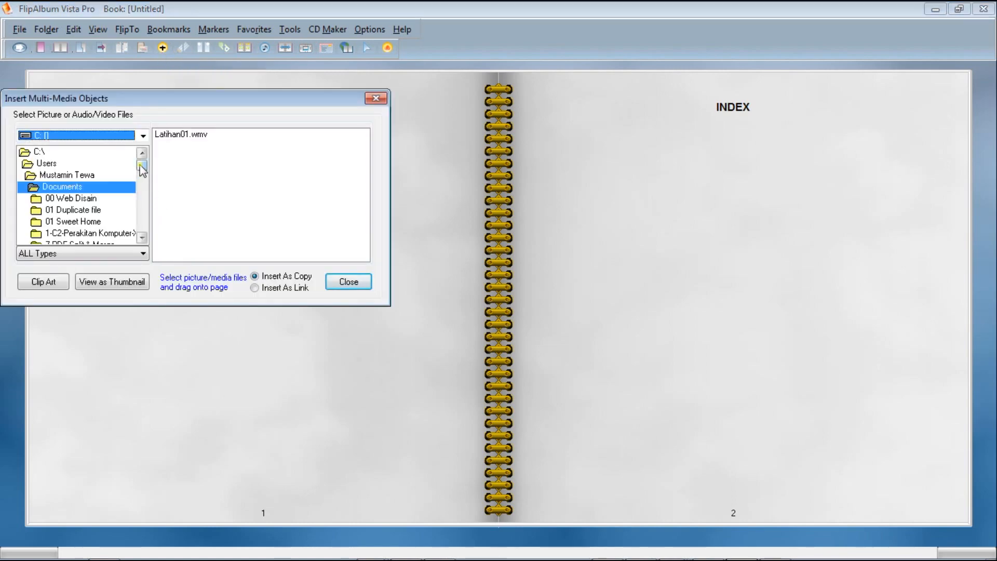
click(143, 136)
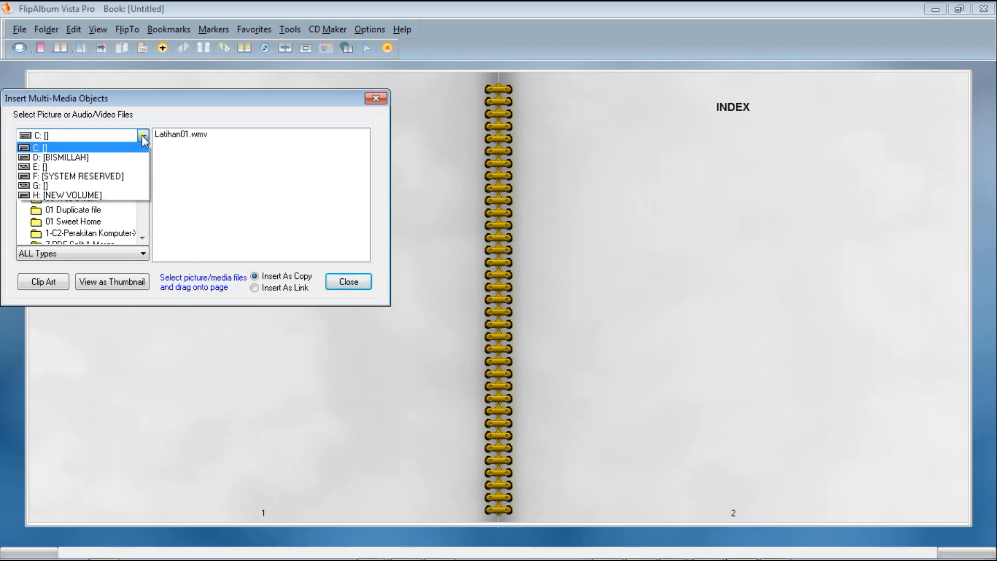
click(98, 194)
drag(142, 165, 142, 189)
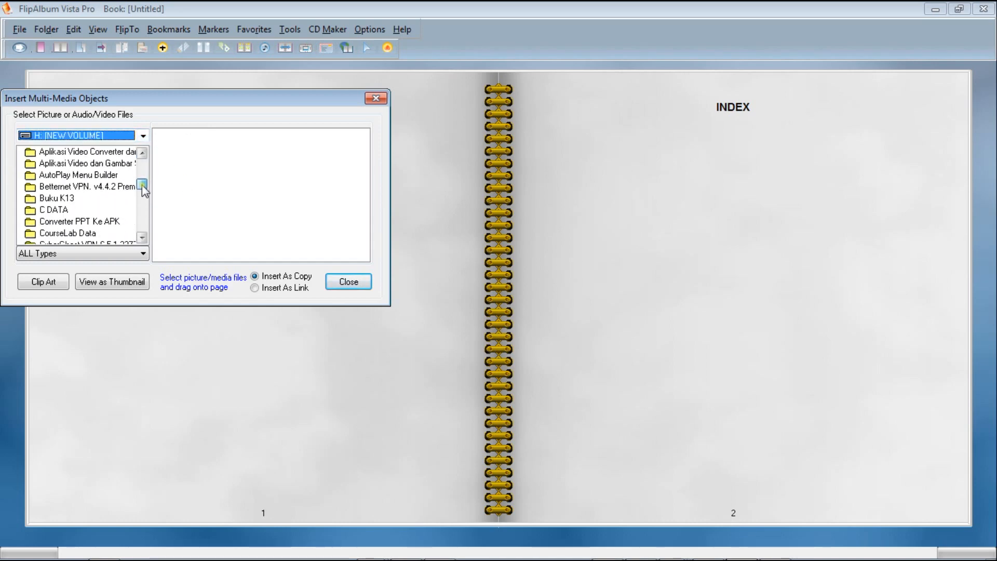
double_click(62, 199)
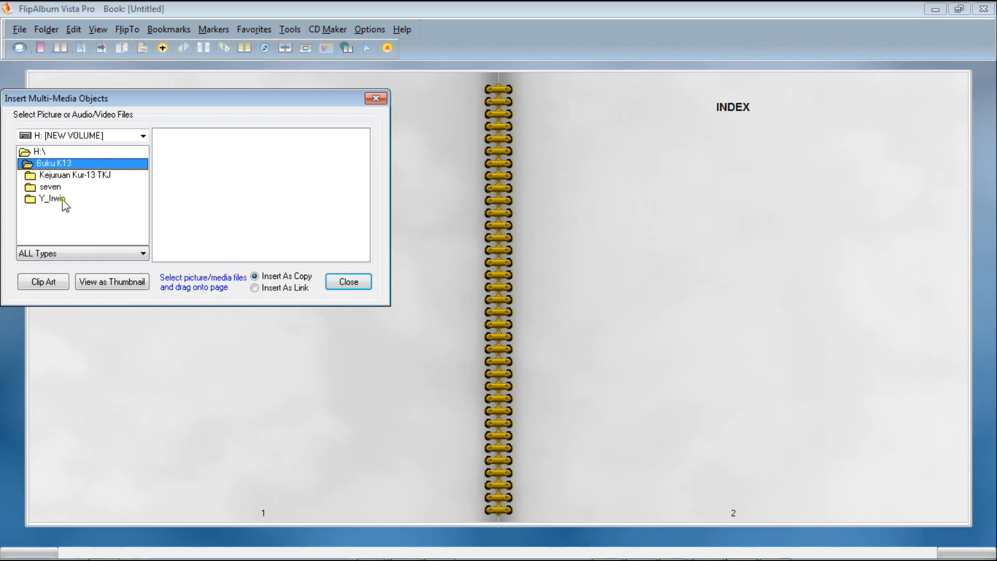
double_click(73, 177)
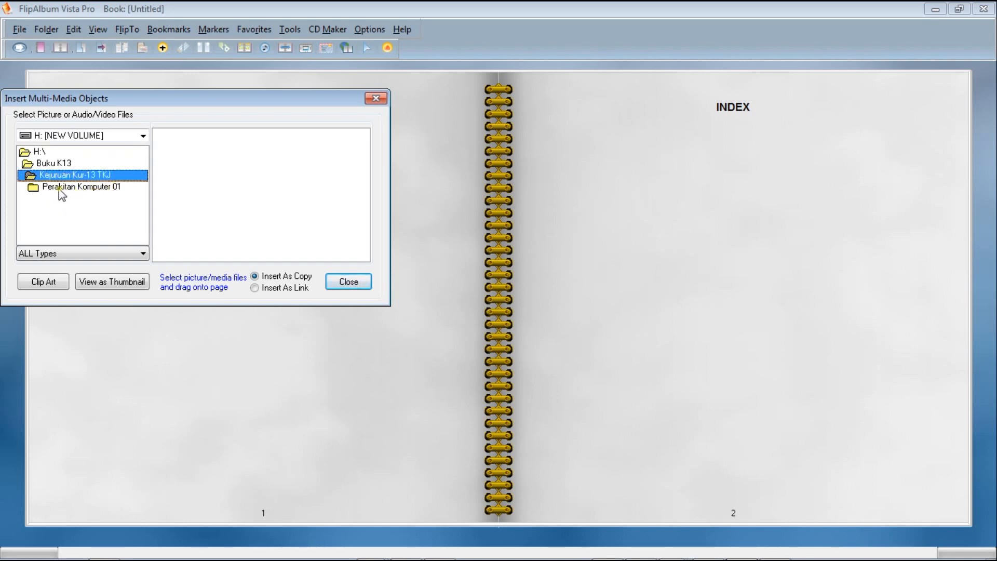
double_click(94, 191)
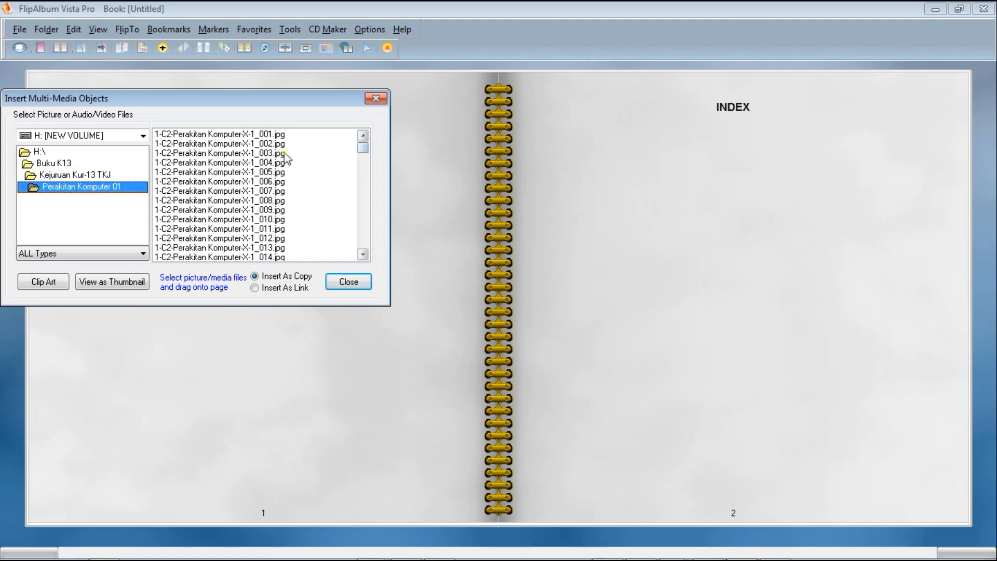
Insert copies of all images from 1-C2-Perakitan Komputer-X-1_001.jpg through 1-C2-Perakitan Komputer-X-1_234.jpg into the album and close the insertion dialog.
drag(251, 99, 279, 170)
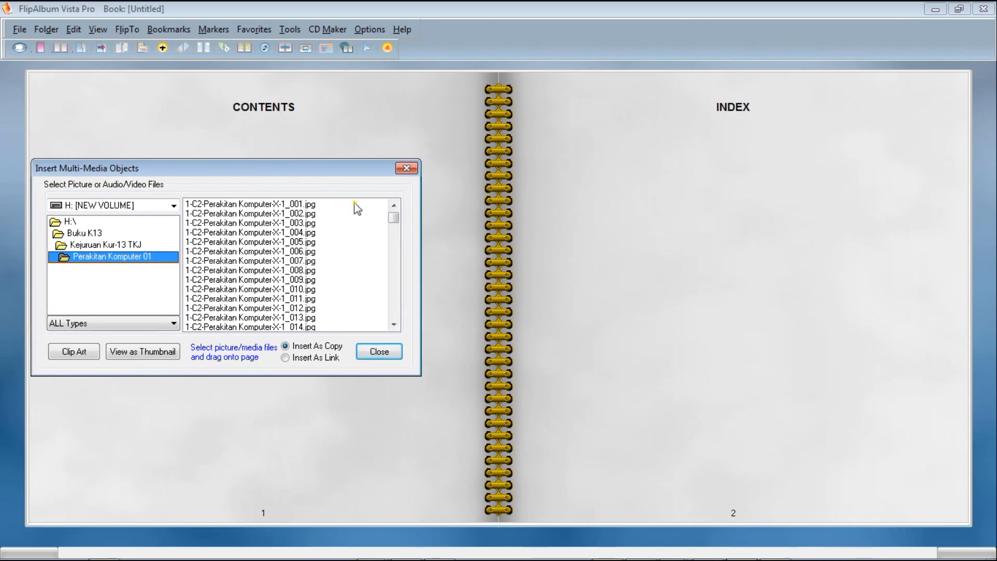
click(287, 206)
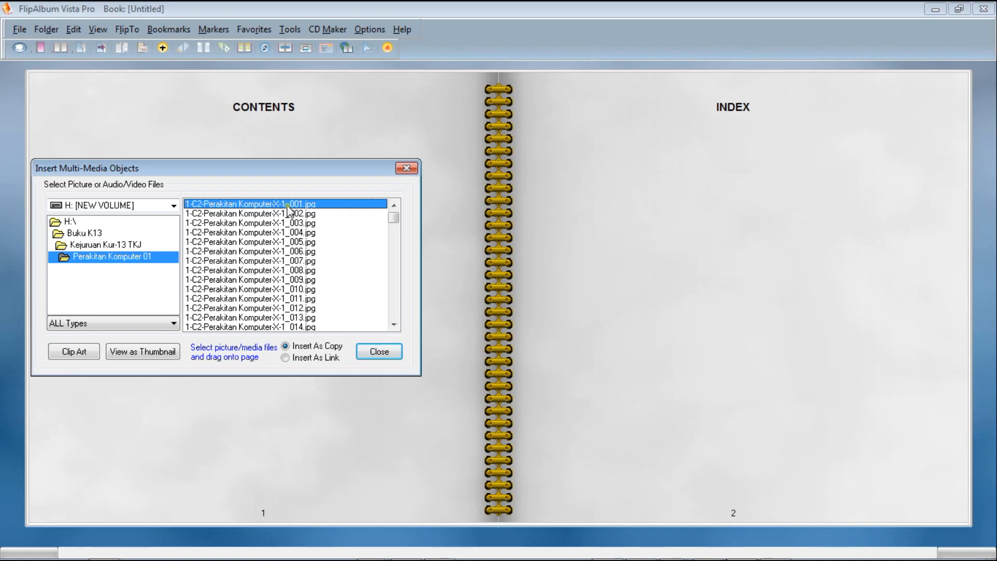
drag(394, 222, 405, 340)
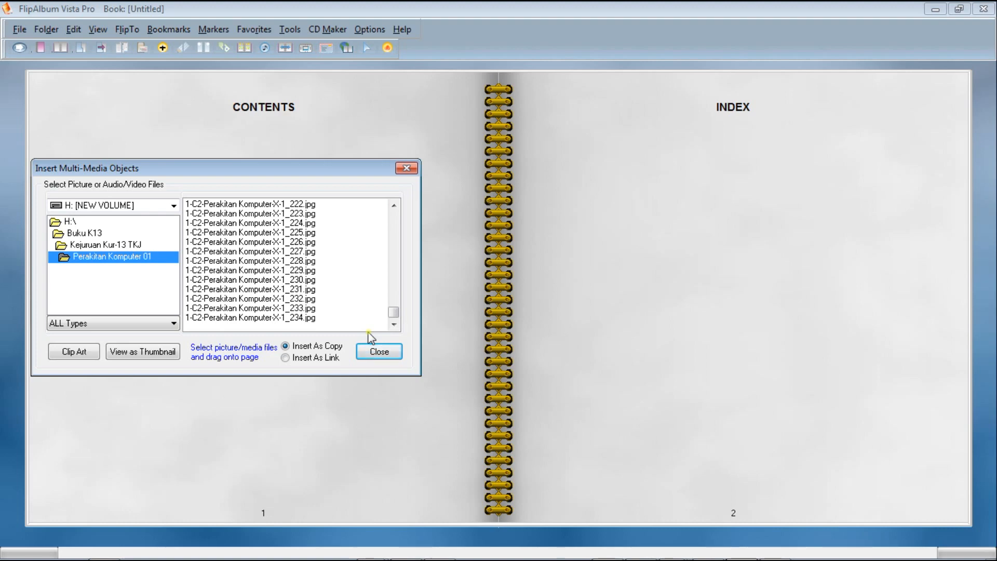
shift+click(282, 318)
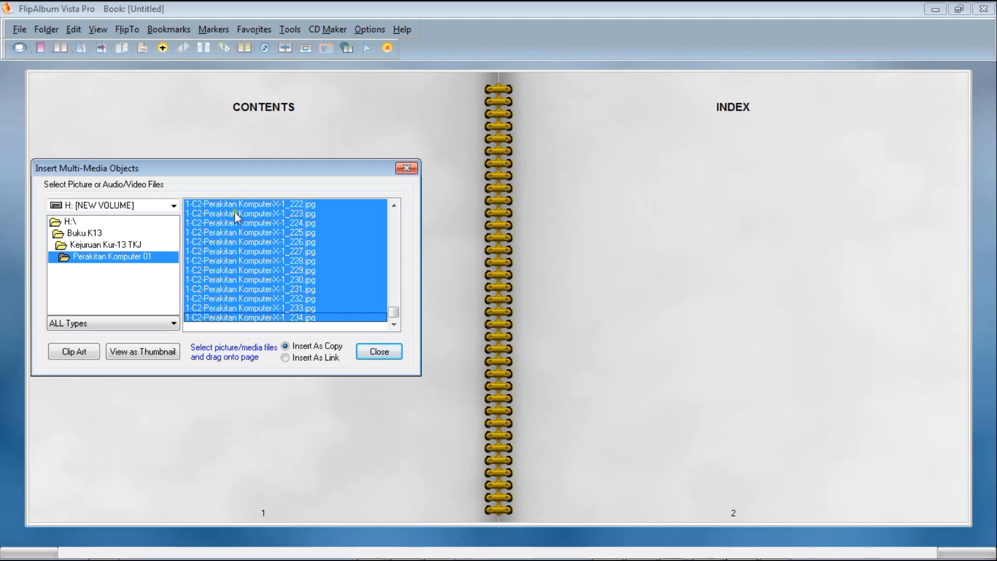
drag(235, 215, 248, 127)
drag(247, 139, 244, 137)
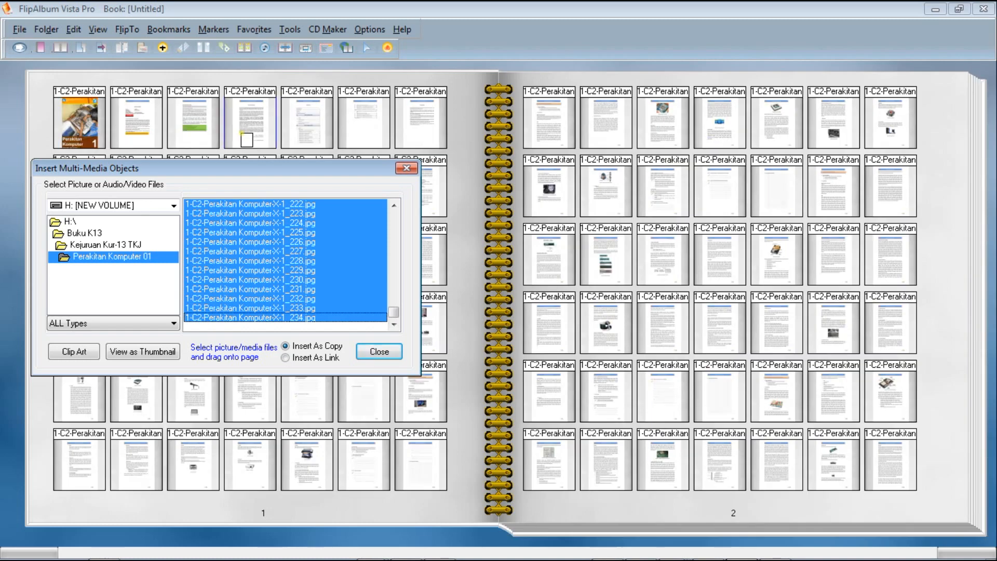
click(406, 169)
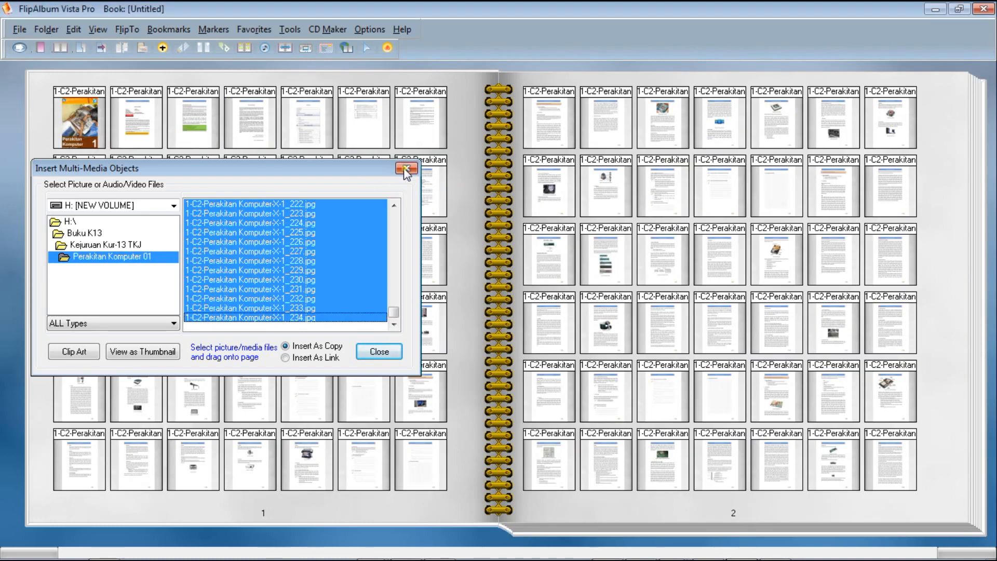
Examine the album's thumbnail and contents pages, open the 1-C2-Perakitan Komputer-X-1_001 entry, and flip forward through the following book pages.
click(943, 498)
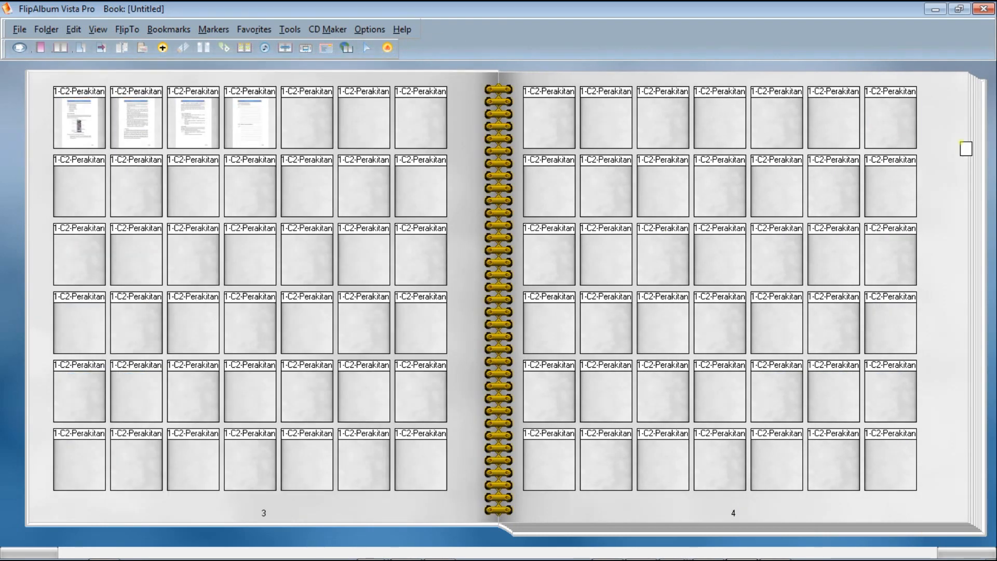
click(947, 250)
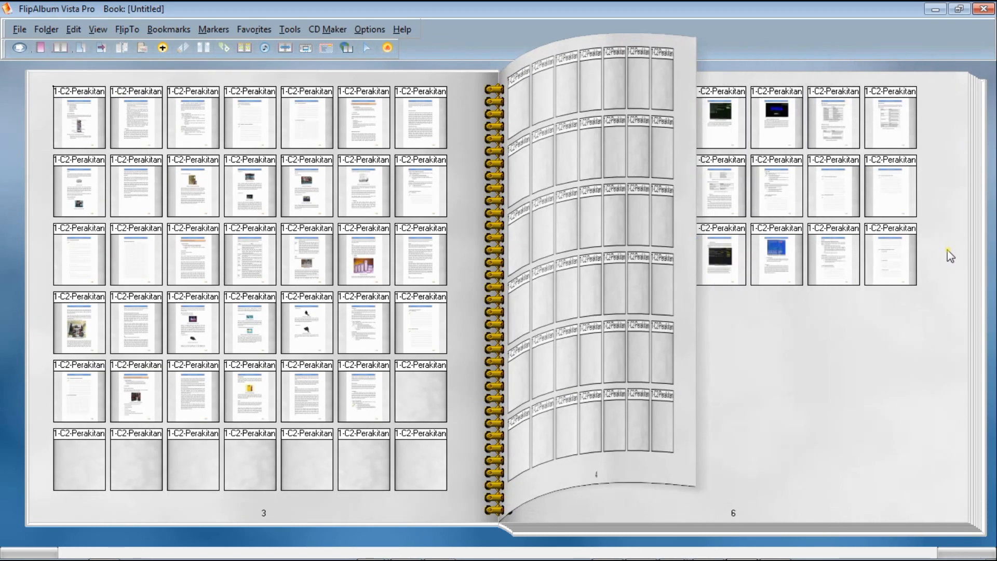
click(952, 310)
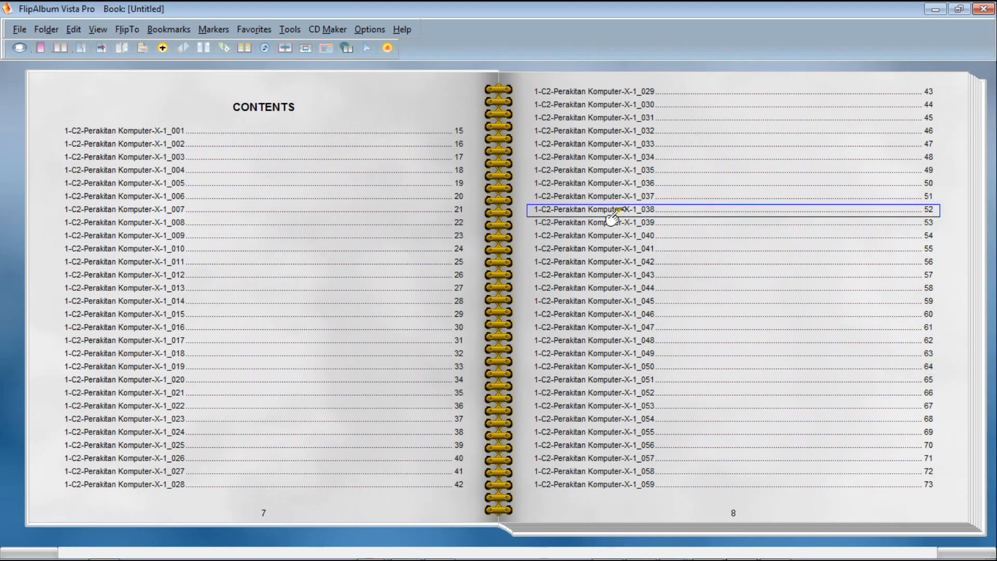
click(144, 134)
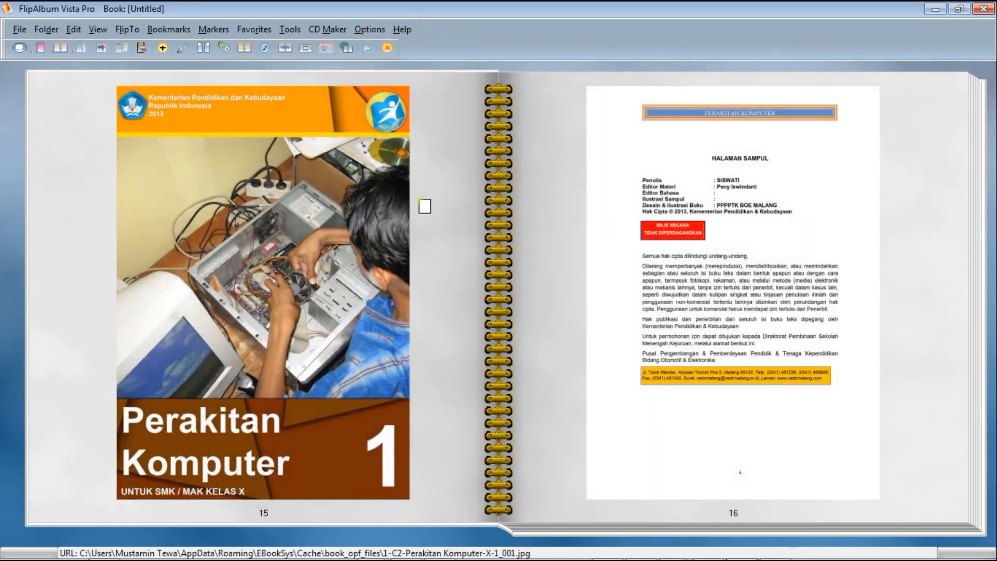
click(919, 479)
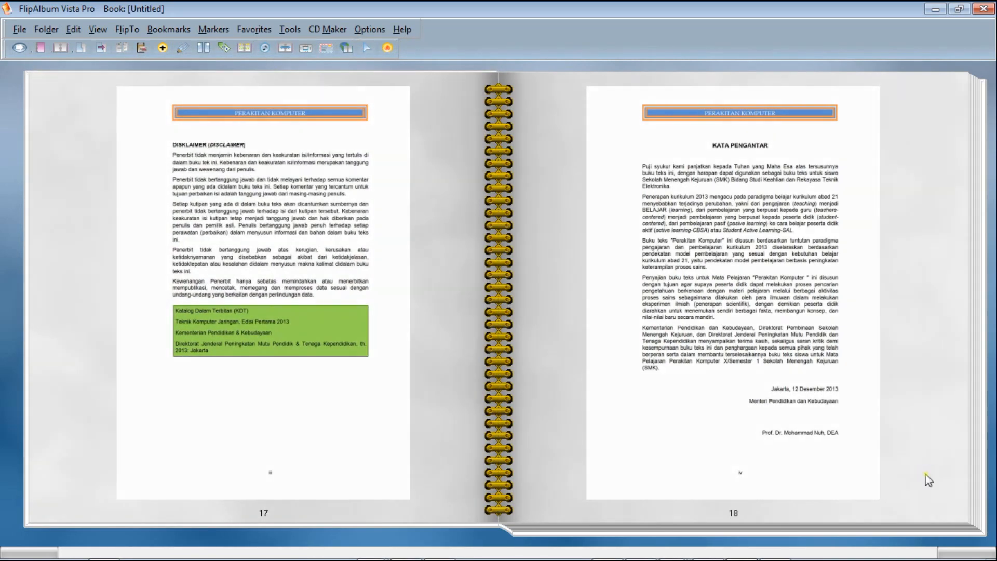
click(927, 473)
click(929, 472)
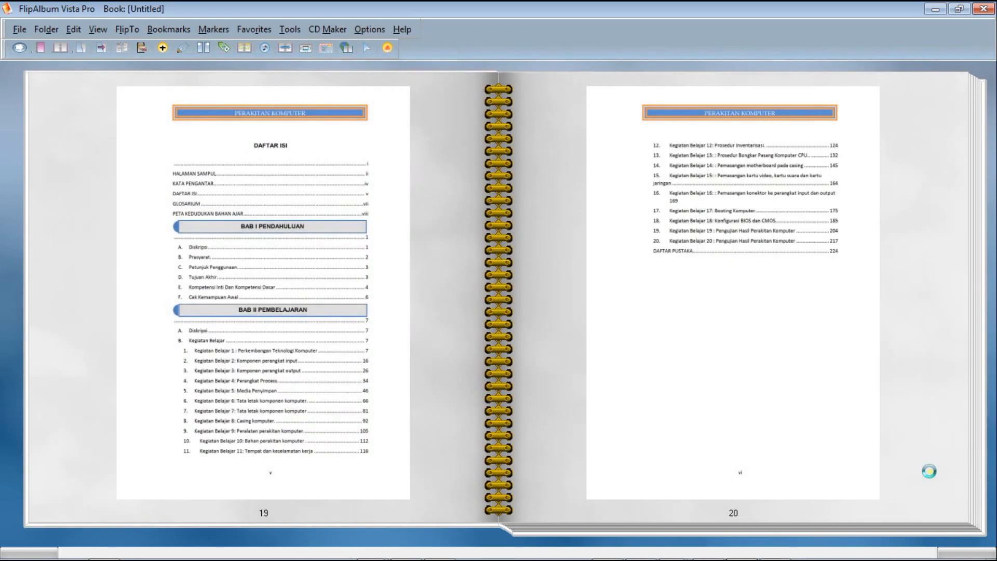
click(930, 470)
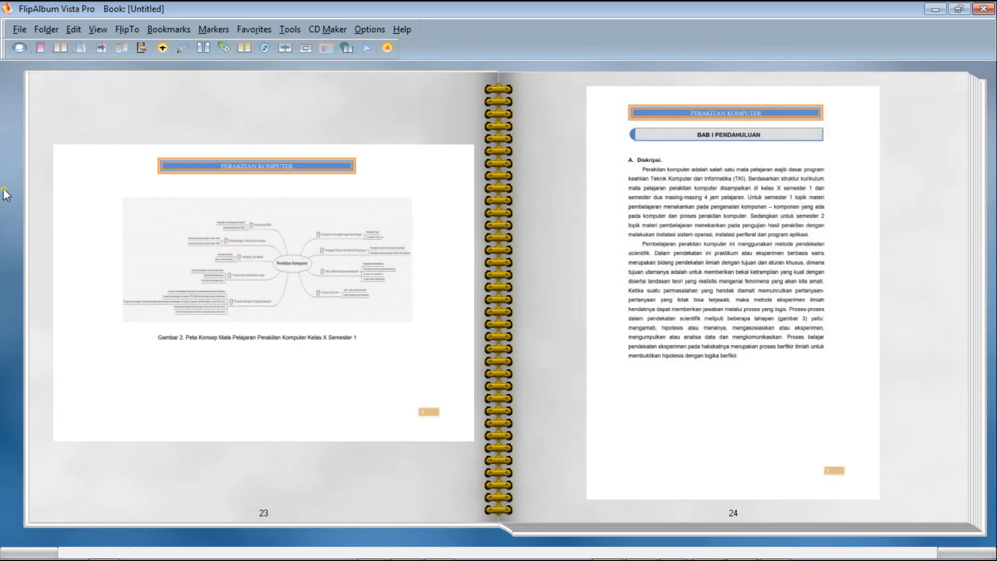
Turn off the window frame around the book and flip forward through the following pages.
right_click(5, 190)
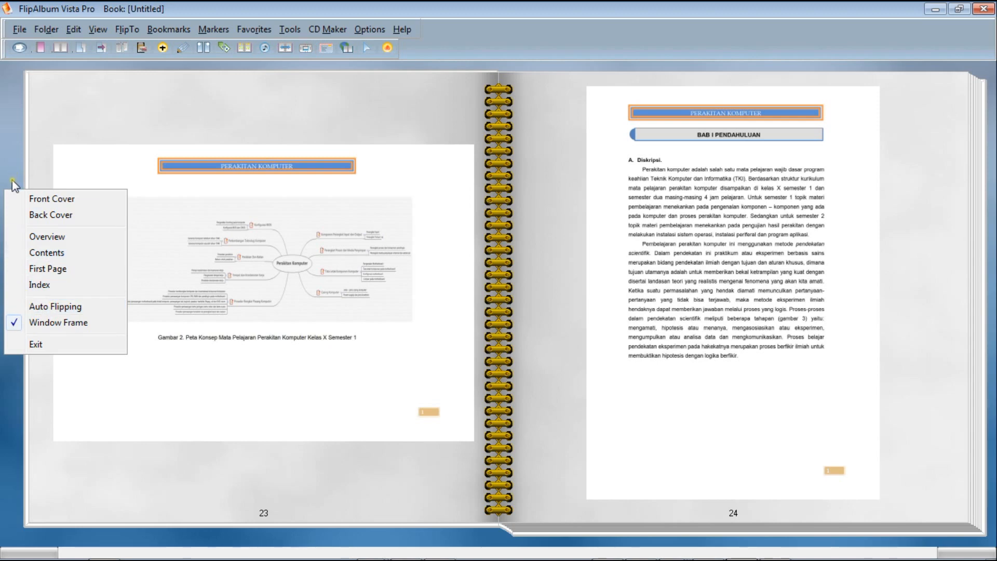
click(33, 323)
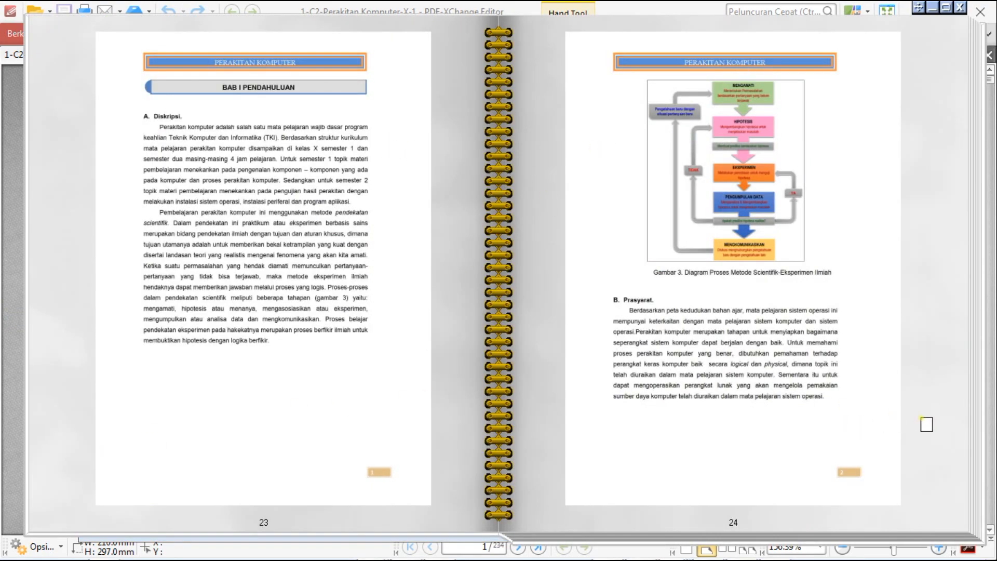
click(926, 423)
click(933, 425)
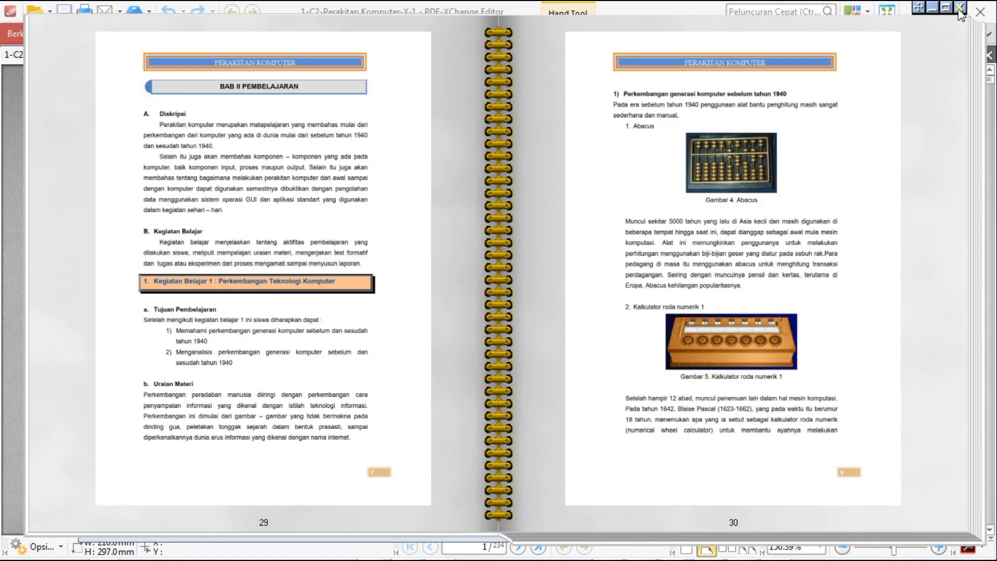
Close the book, agree to save its changes, and choose H:\Buku K13\Kejuruan Kur-13 TKJ\Perakitan Komputer 01 as the save location.
click(961, 8)
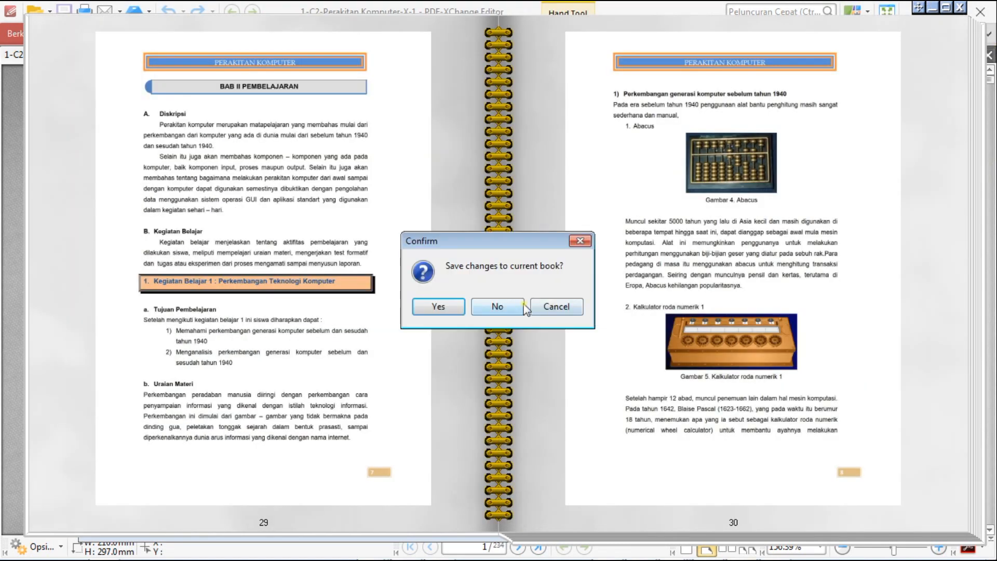
click(439, 307)
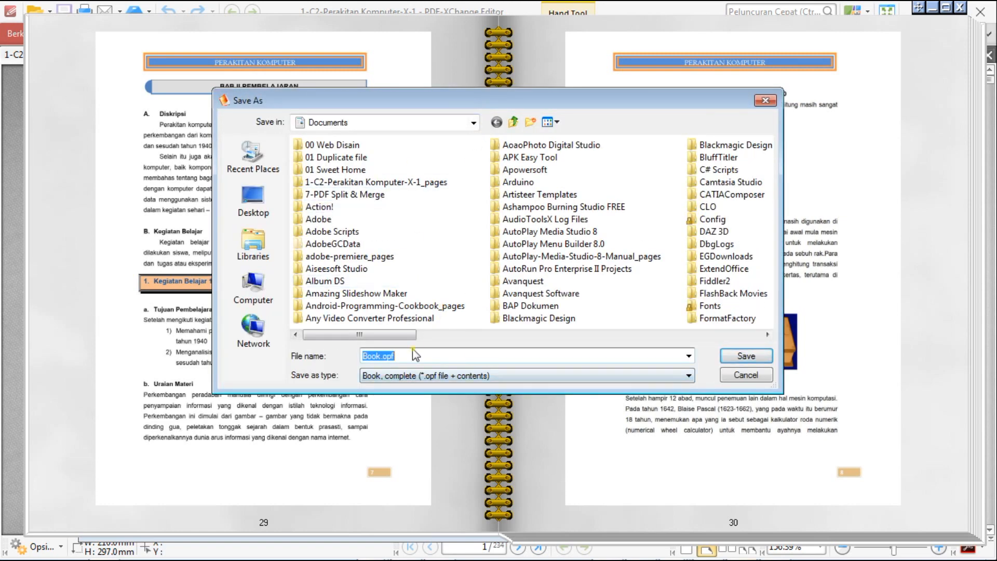
click(473, 122)
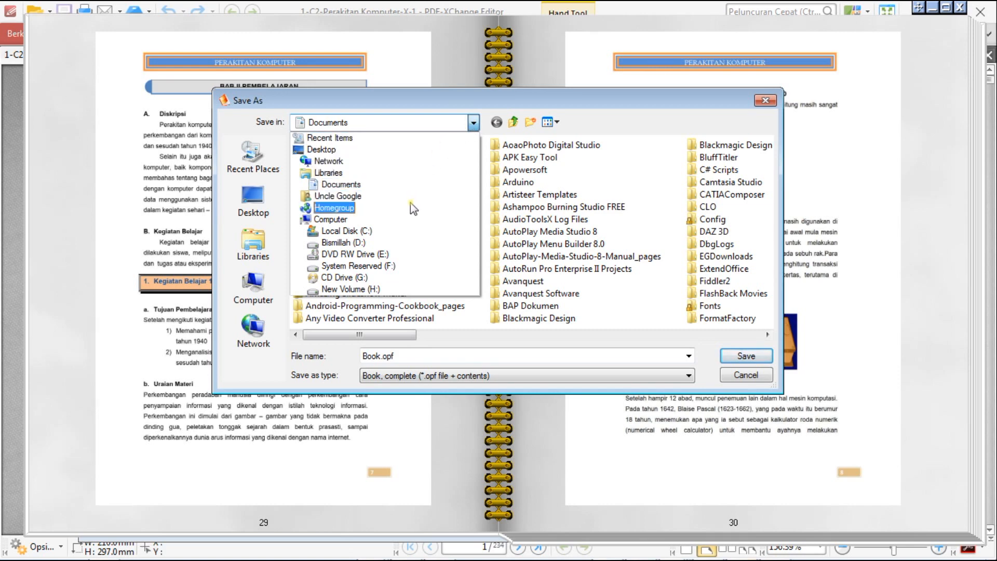
click(403, 289)
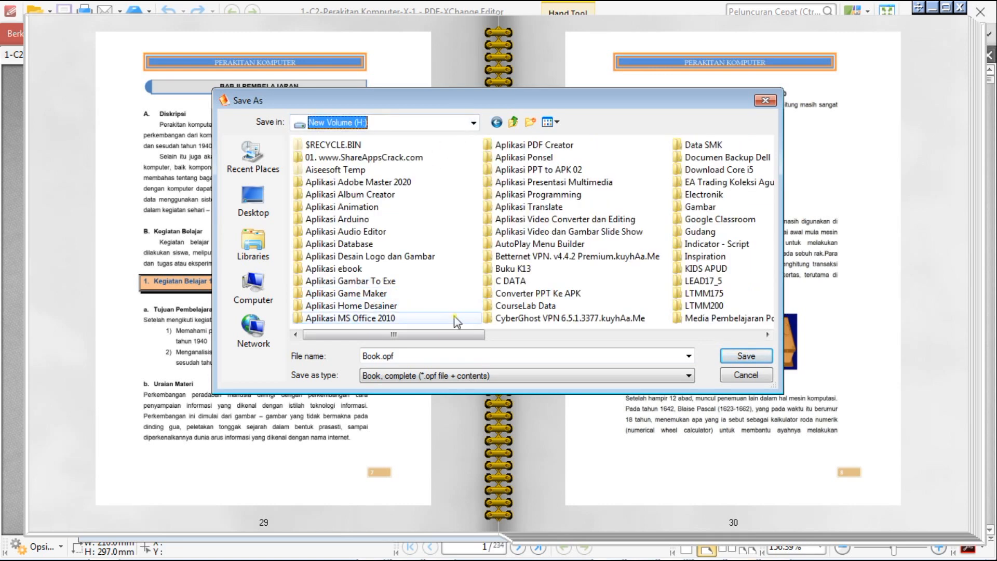
double_click(513, 270)
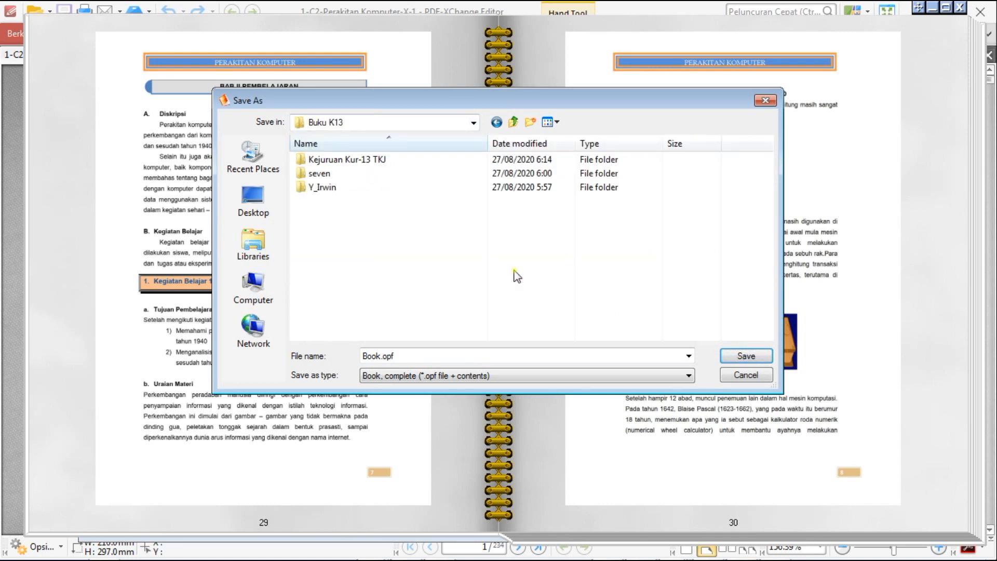
double_click(341, 160)
double_click(343, 160)
Name the book file Perakitan Komputer 01.opf and save it as a complete book with its contents.
click(388, 356)
click(382, 357)
drag(381, 357, 312, 354)
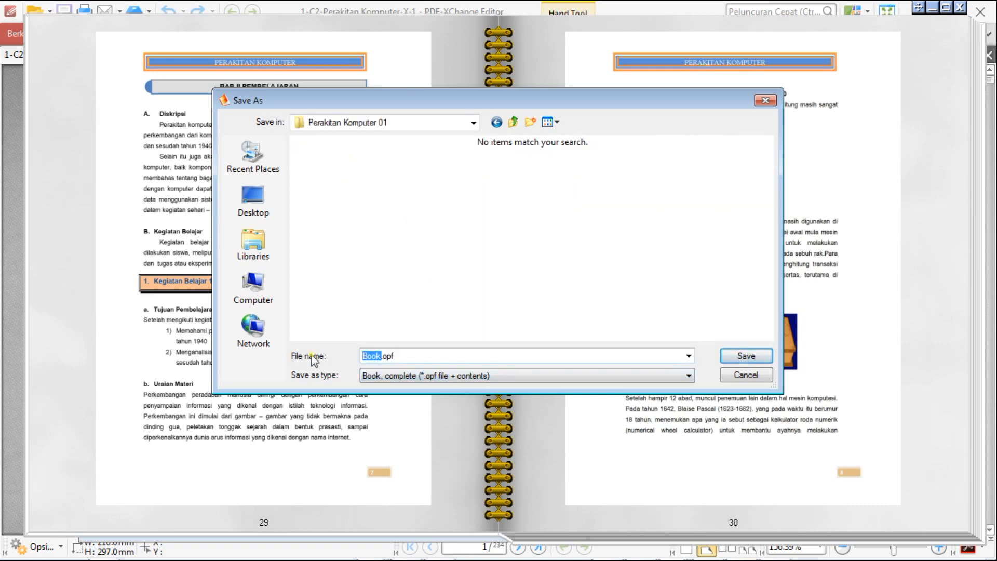
text(Perakitan Komputer 01)
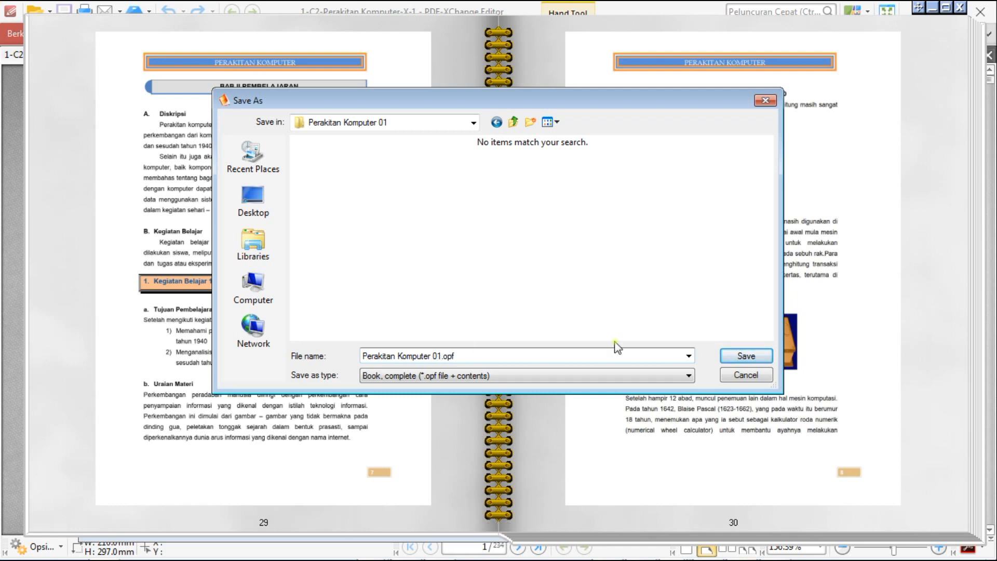
click(730, 358)
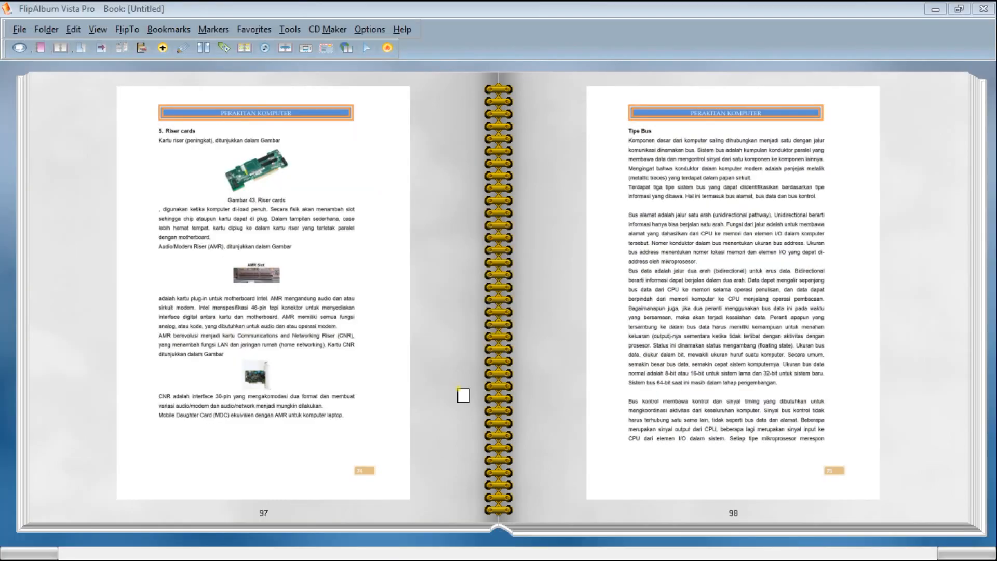
Save the book again over the existing Perakitan Komputer 01.opf, overwriting all of its page images.
click(445, 390)
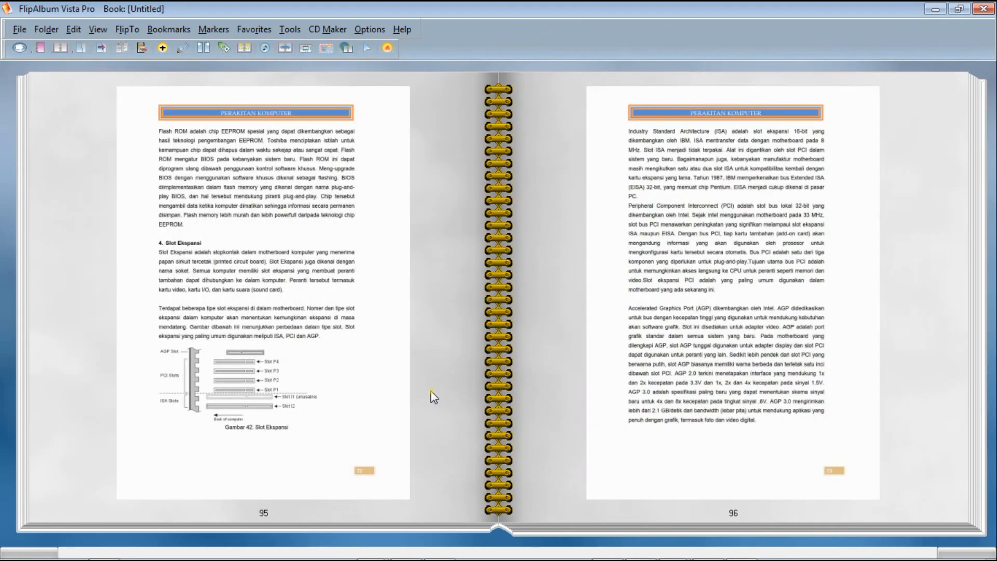
click(430, 391)
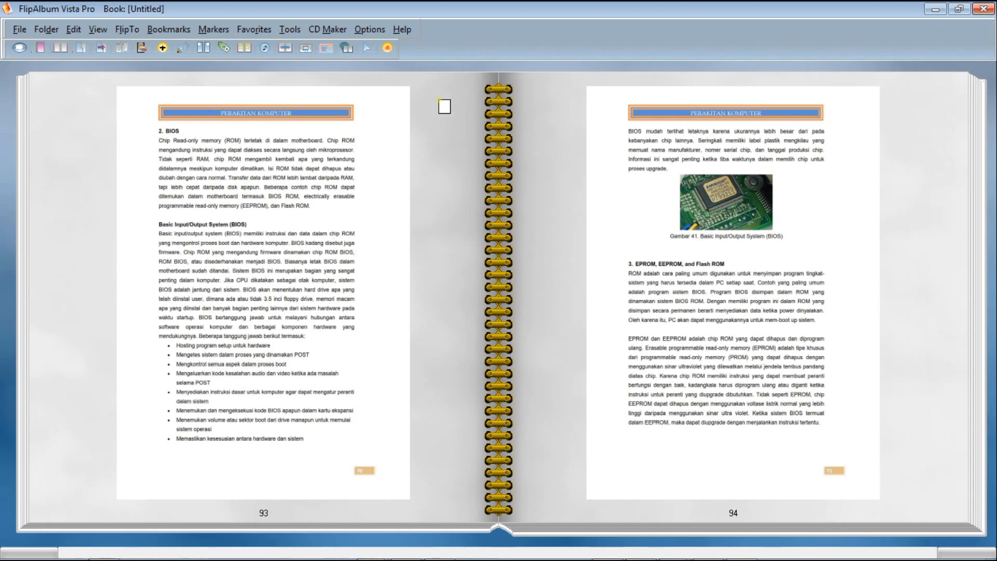
click(20, 29)
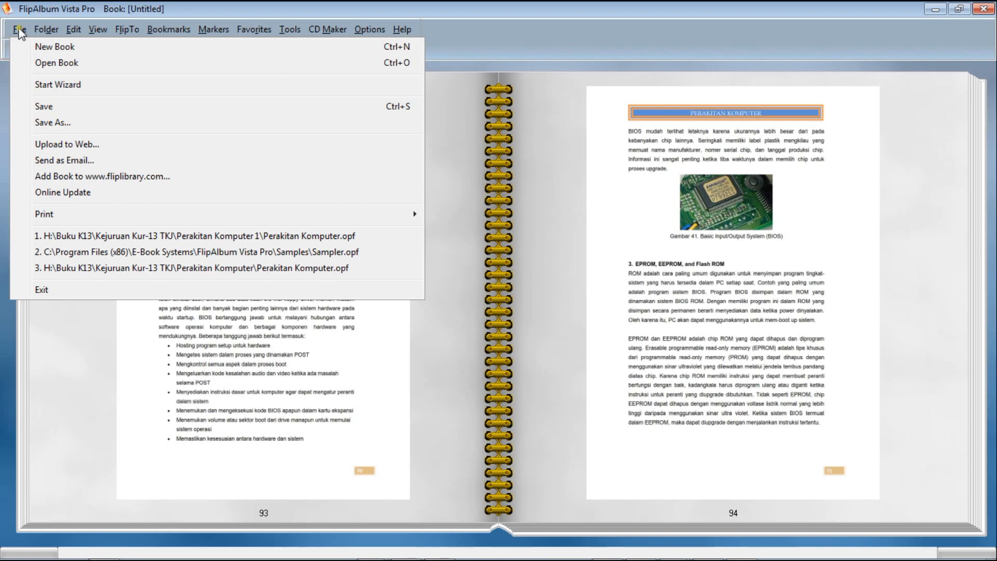
click(68, 108)
click(407, 185)
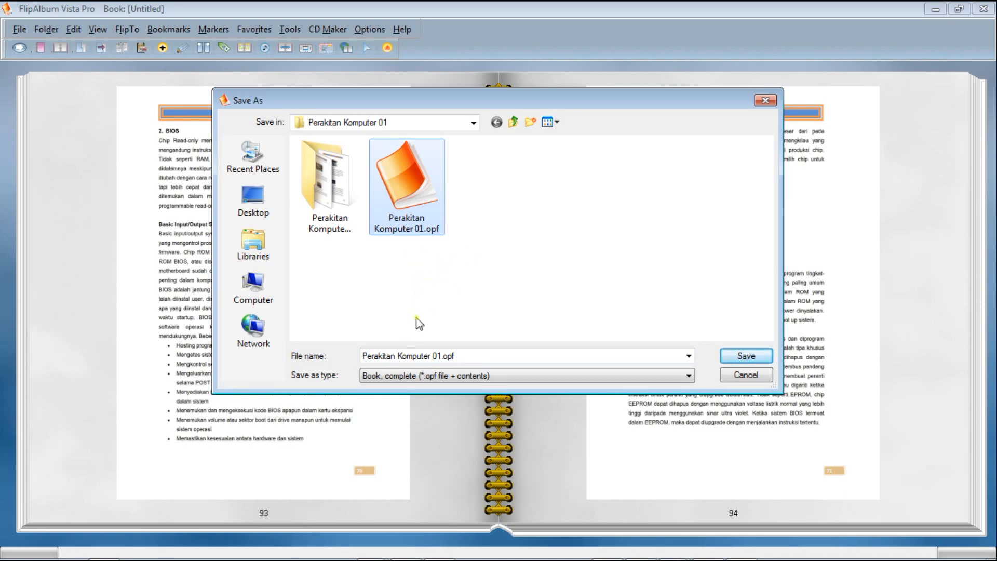
click(433, 355)
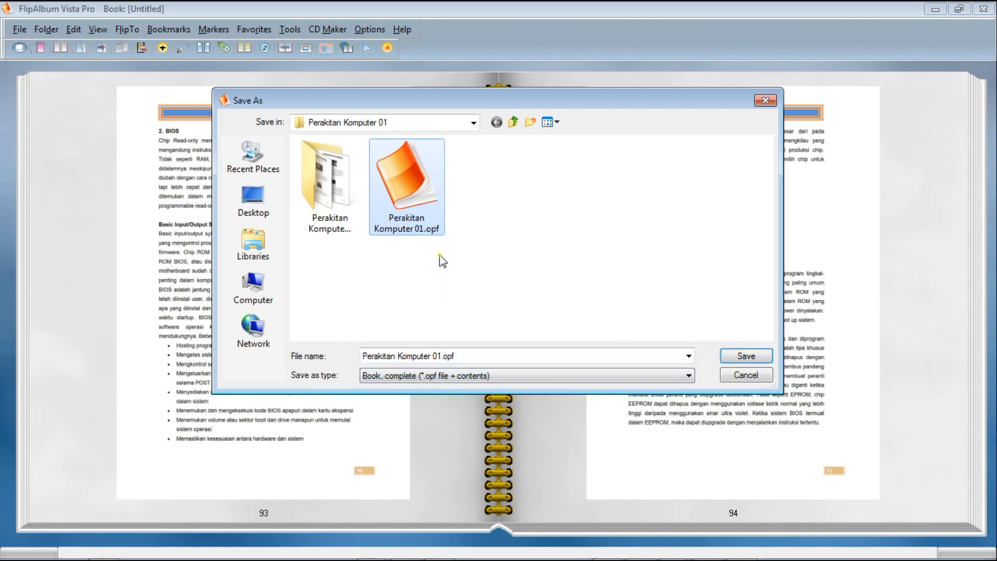
click(753, 358)
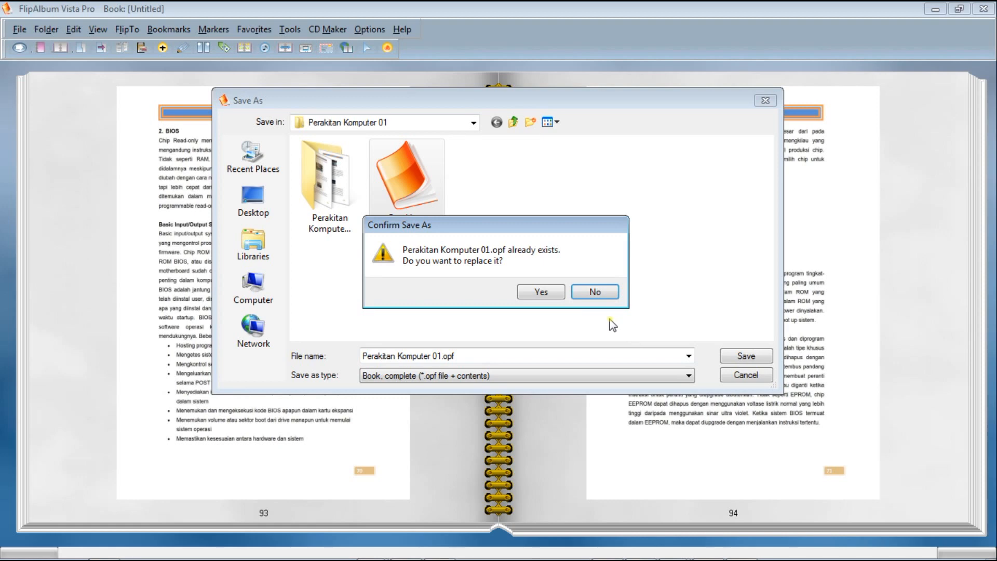
click(549, 293)
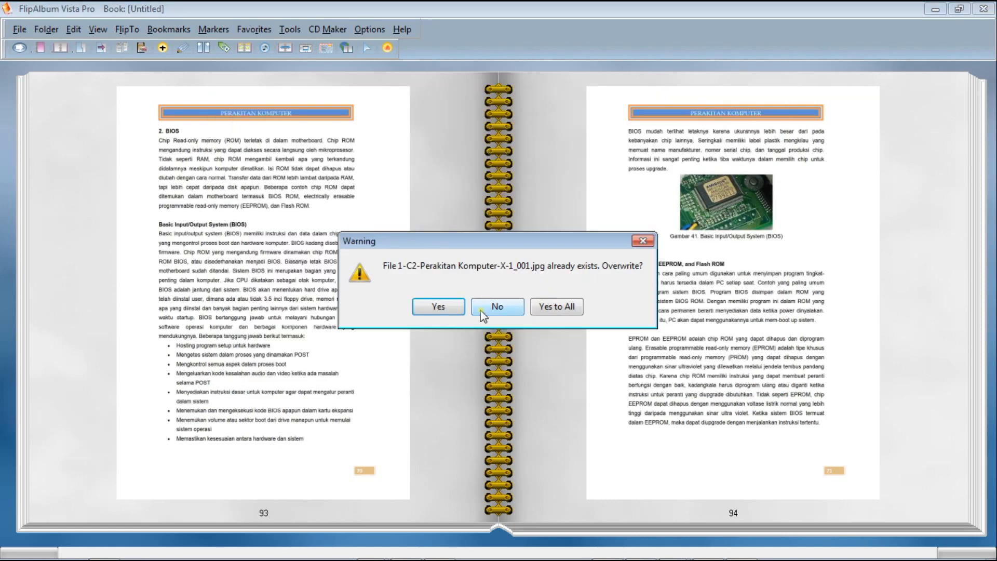
click(456, 307)
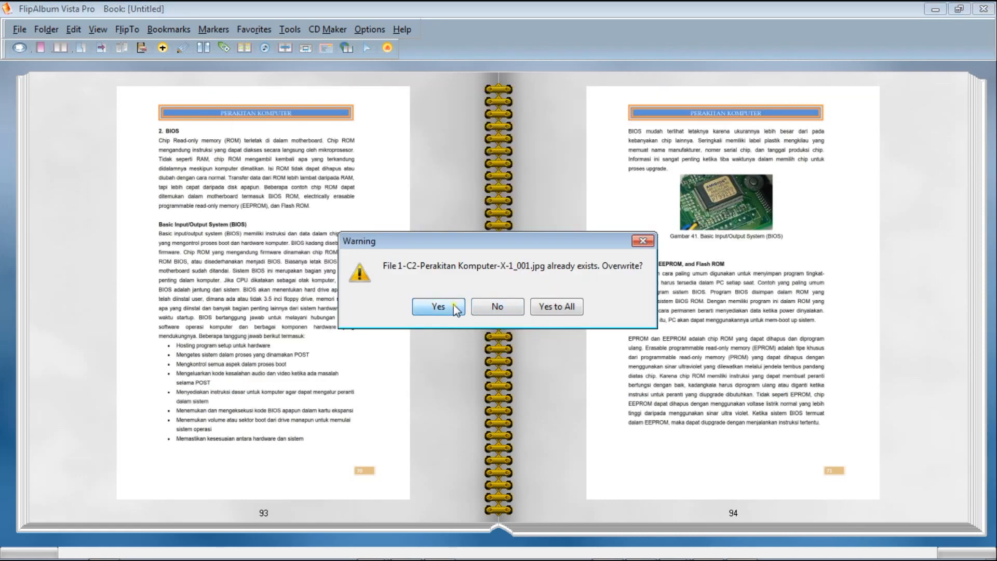
click(557, 307)
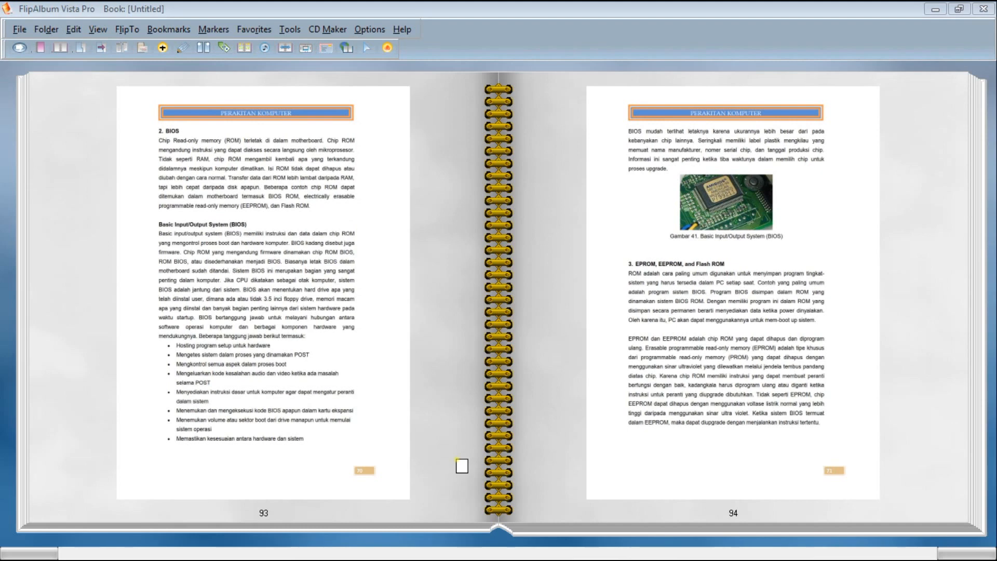
Switch to Windows Explorer and open the folder H:\Buku K13\Kejuruan Kur-13 TKJ\Perakitan Komputer 01.
click(18, 551)
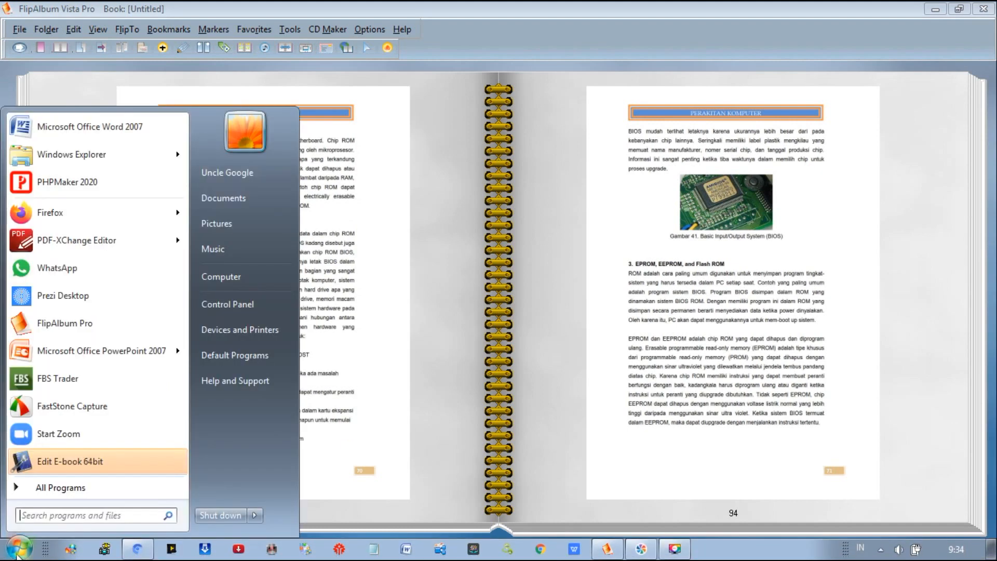
right_click(17, 553)
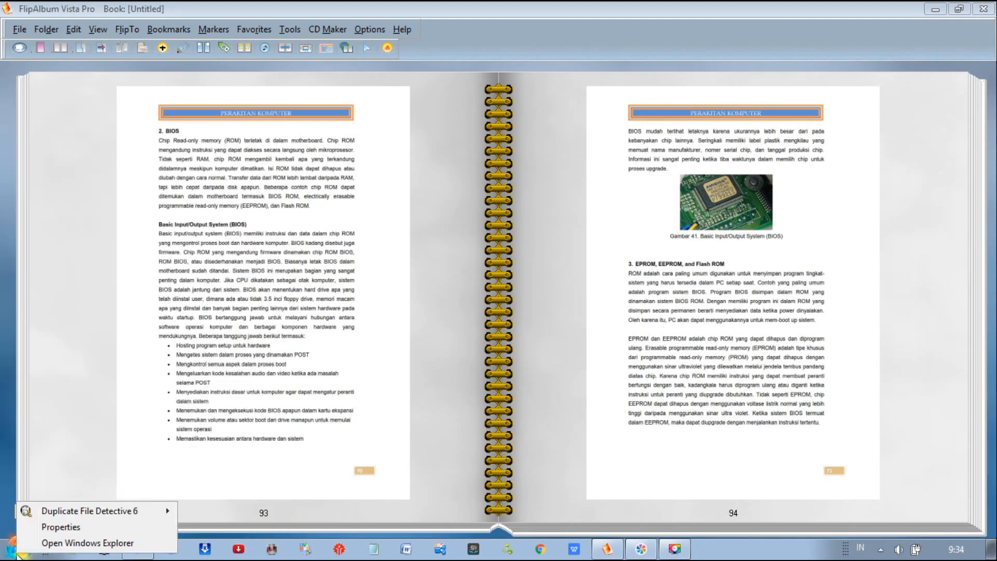
click(54, 544)
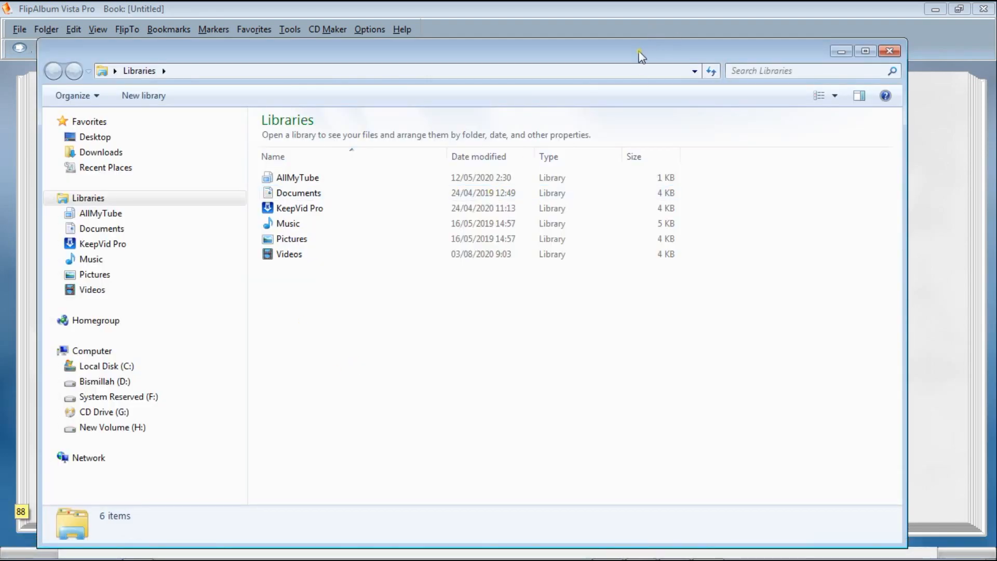
drag(642, 56, 650, 29)
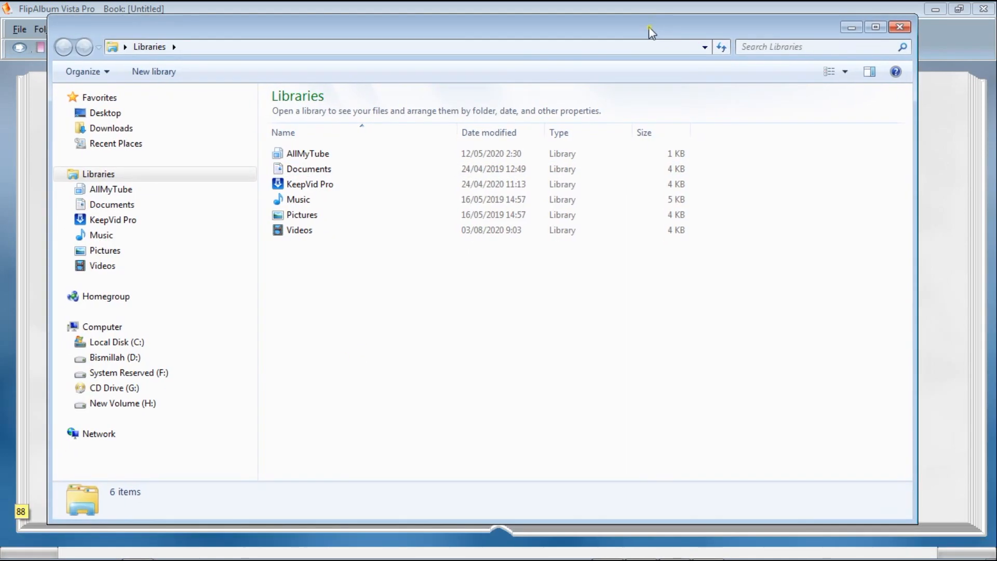
click(150, 404)
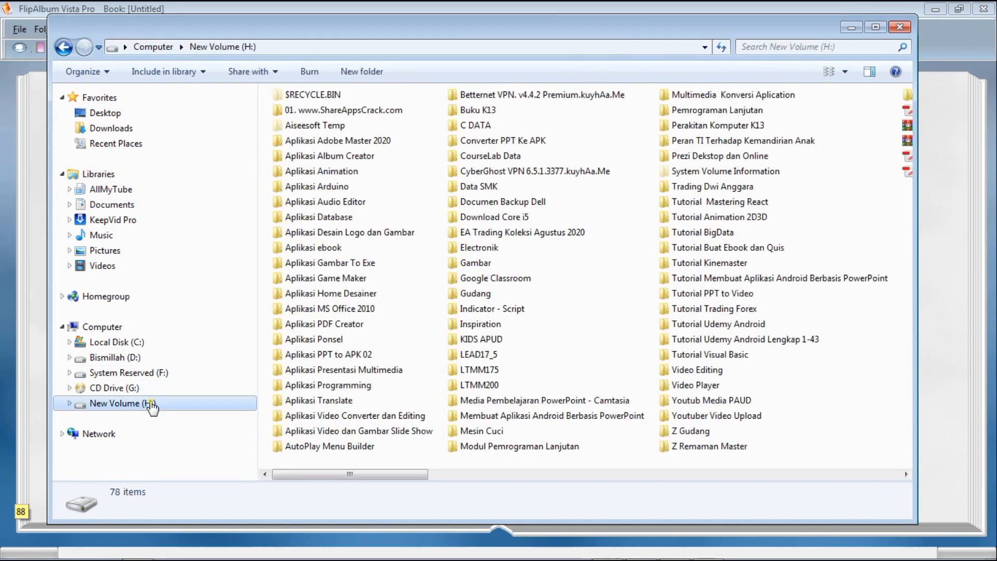
double_click(464, 111)
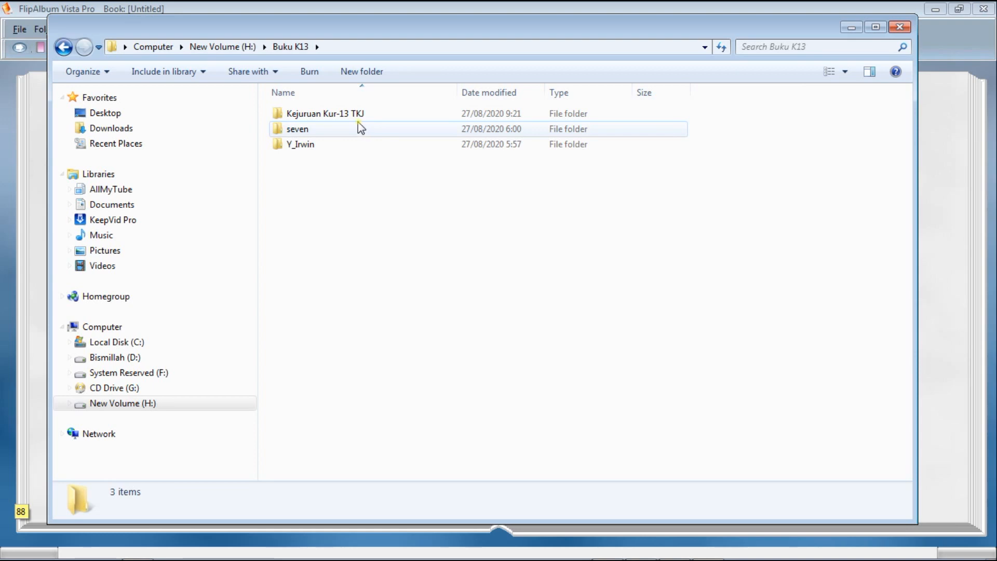
double_click(326, 114)
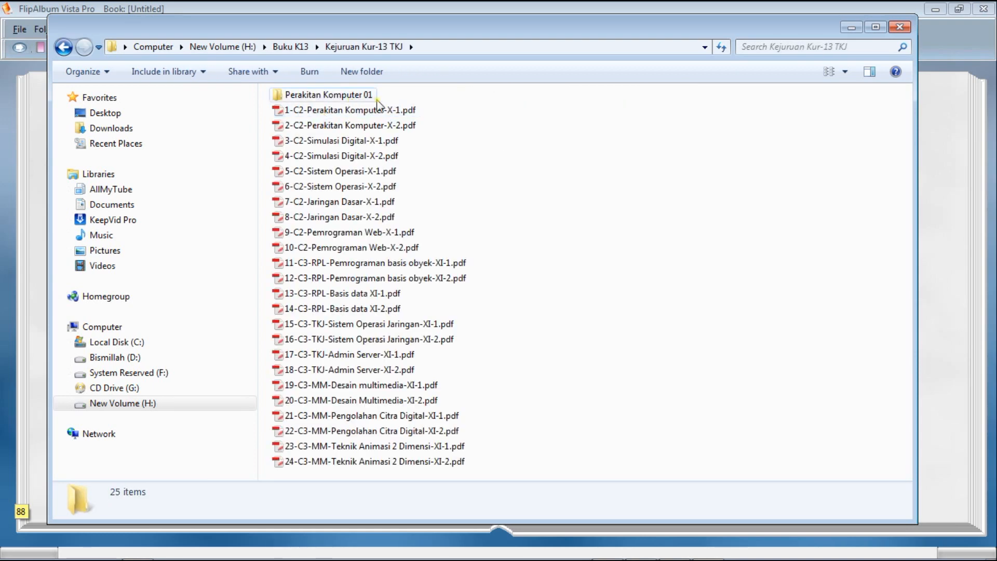
double_click(322, 98)
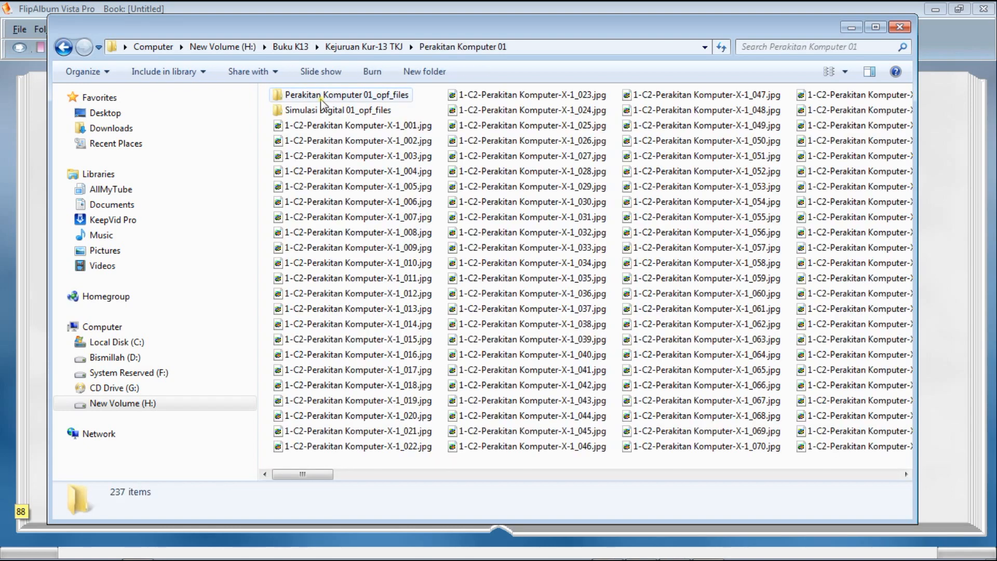
Locate the saved Perakitan Komputer 01.opf file after the page images and close the folder window.
drag(319, 475, 761, 503)
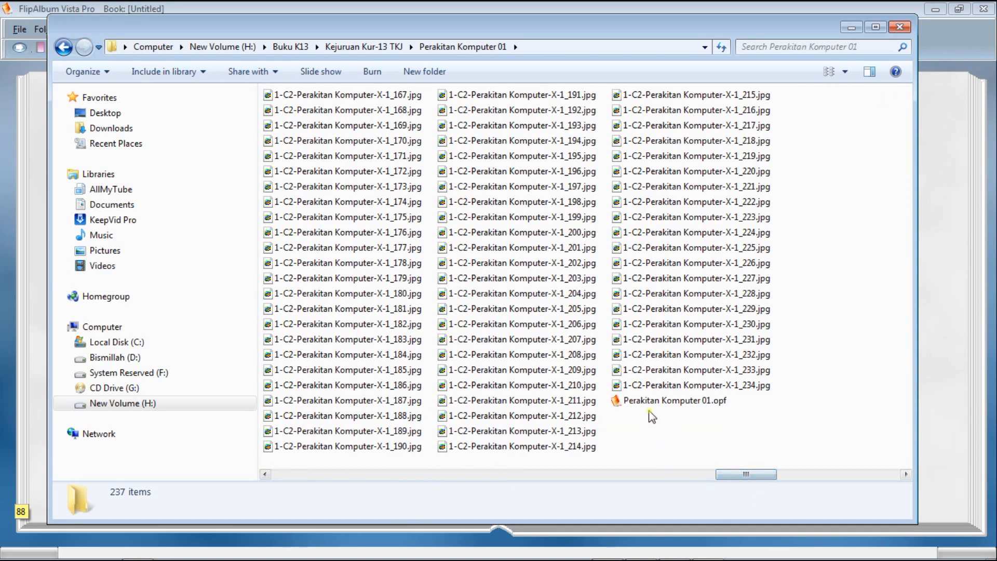
drag(609, 412, 726, 417)
drag(623, 420, 795, 405)
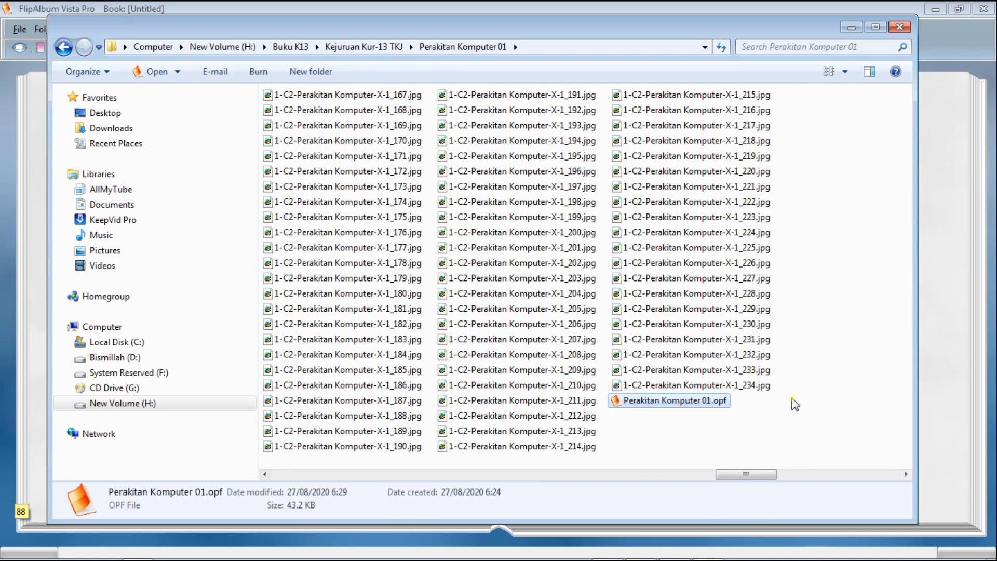
click(741, 423)
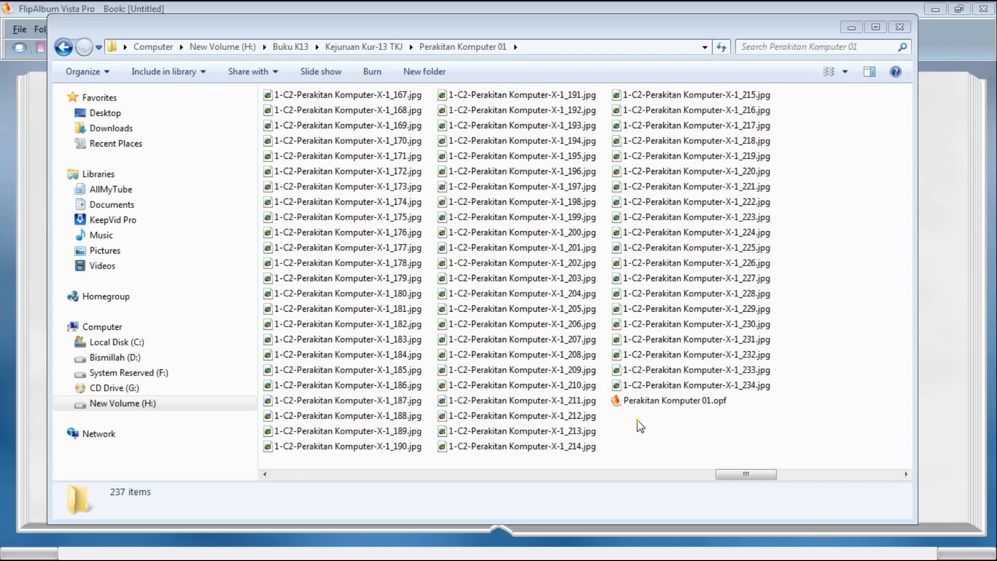
click(900, 27)
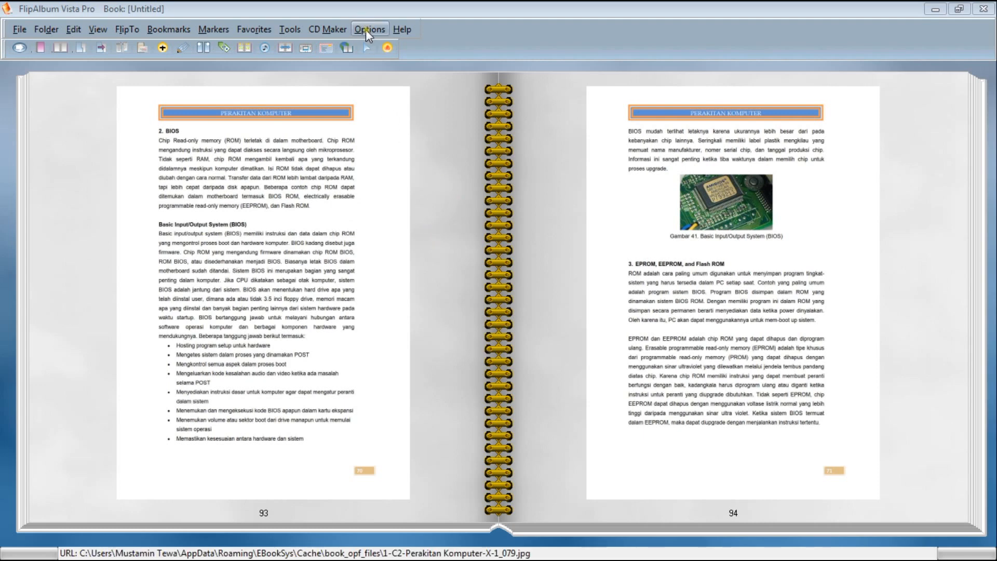
Start creating a new Album CD that contains the current book as a single album.
click(326, 29)
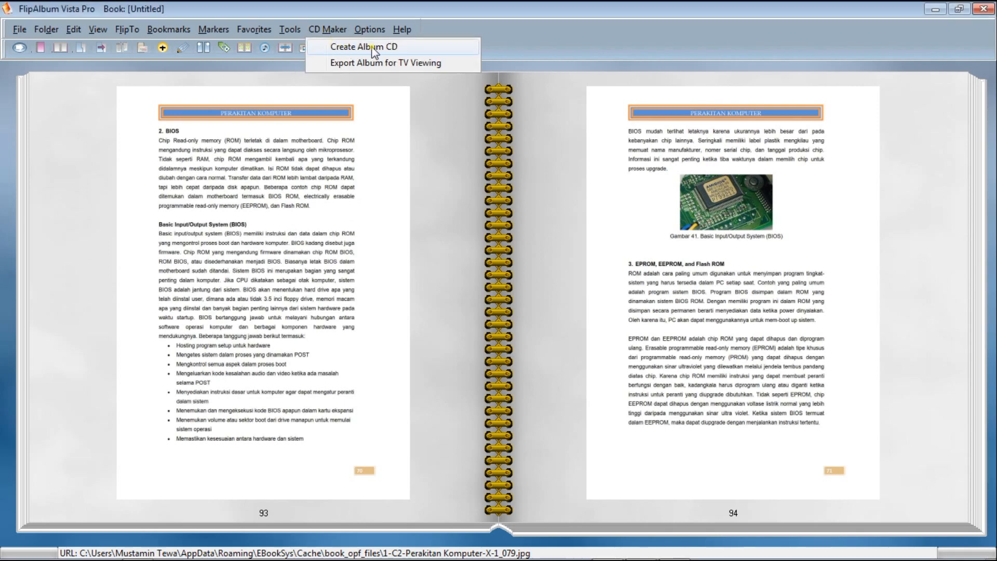
click(388, 47)
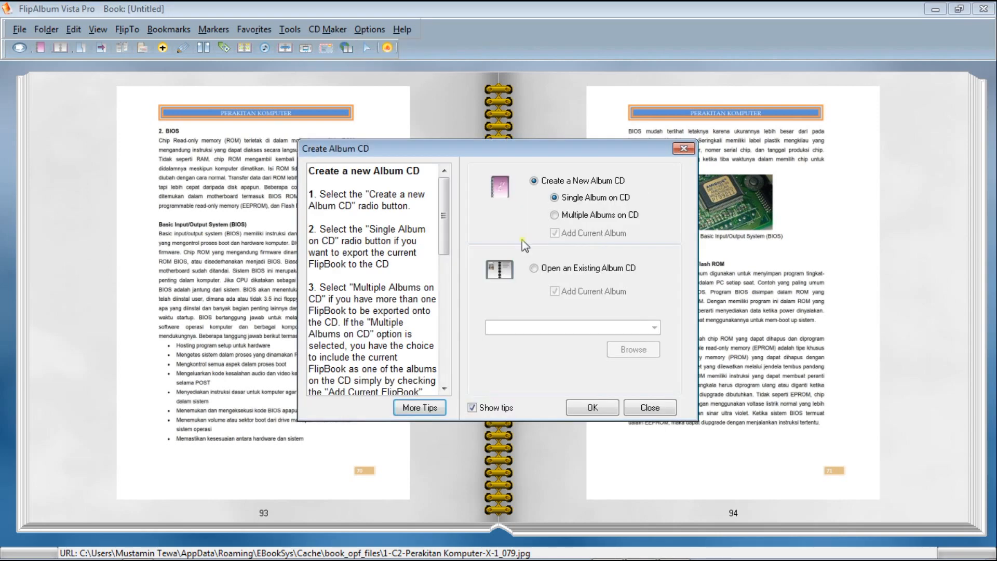
click(535, 181)
click(590, 408)
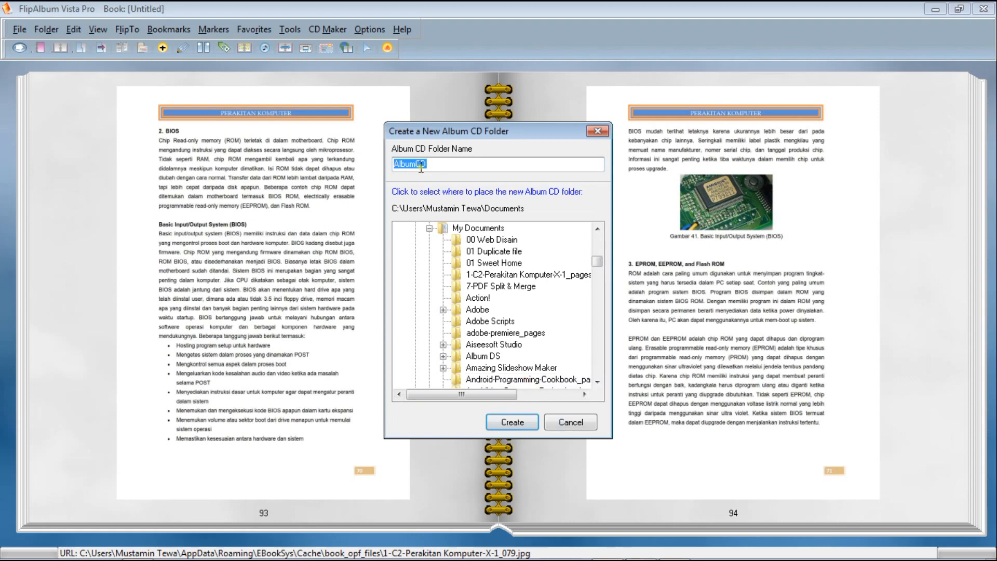
Export the album to a new CD folder named PerakitanKomputer in H:\Buku K13\Kejuruan Kur-13 TKJ and finish without setting album options or a title.
text(PerakitanKomputer)
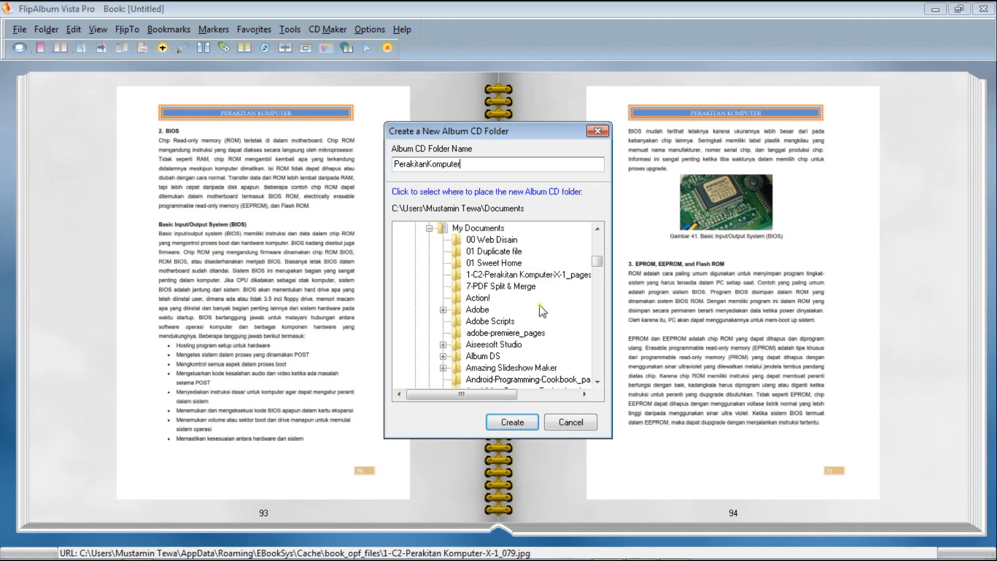
drag(599, 266, 602, 385)
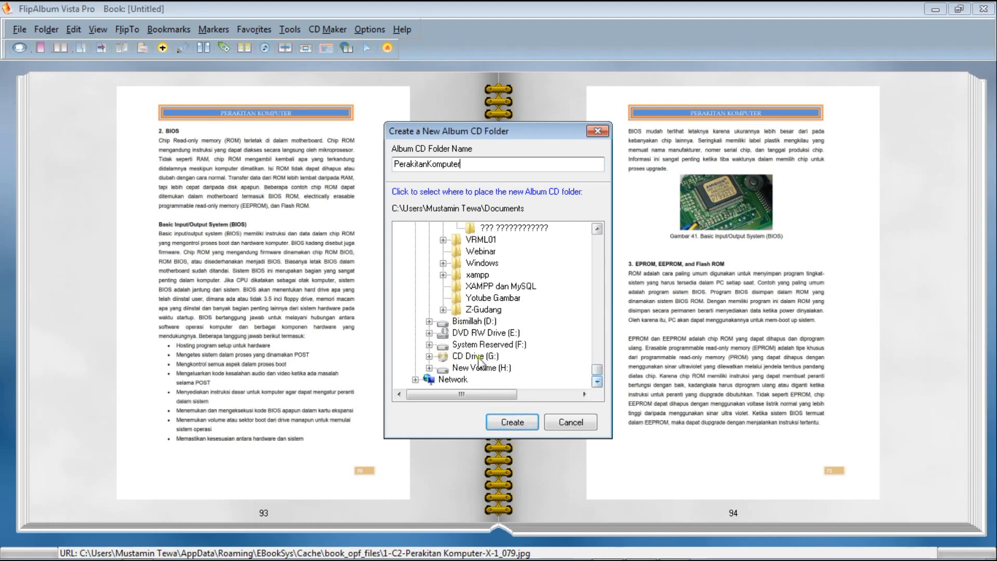
click(429, 367)
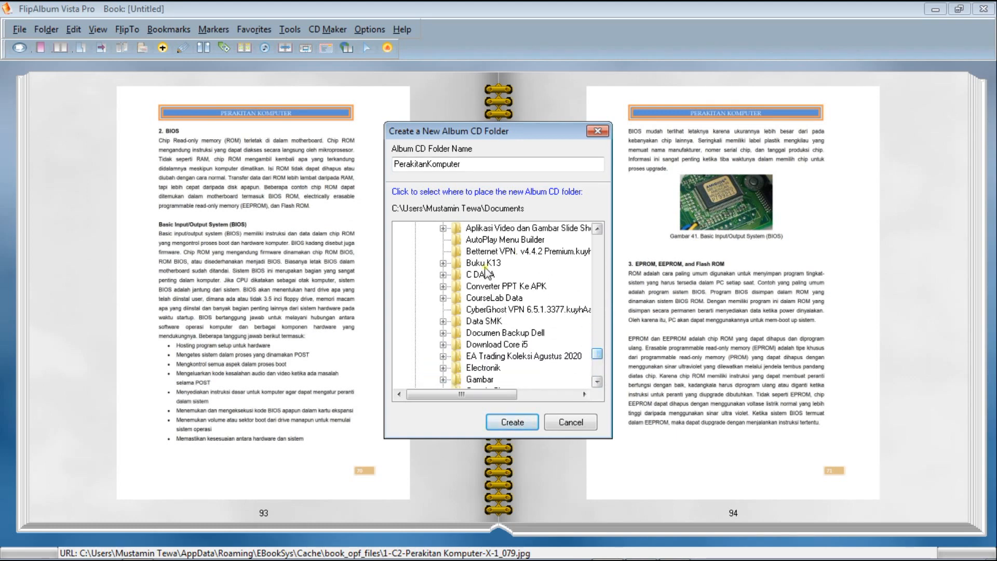
click(445, 263)
click(492, 344)
click(498, 358)
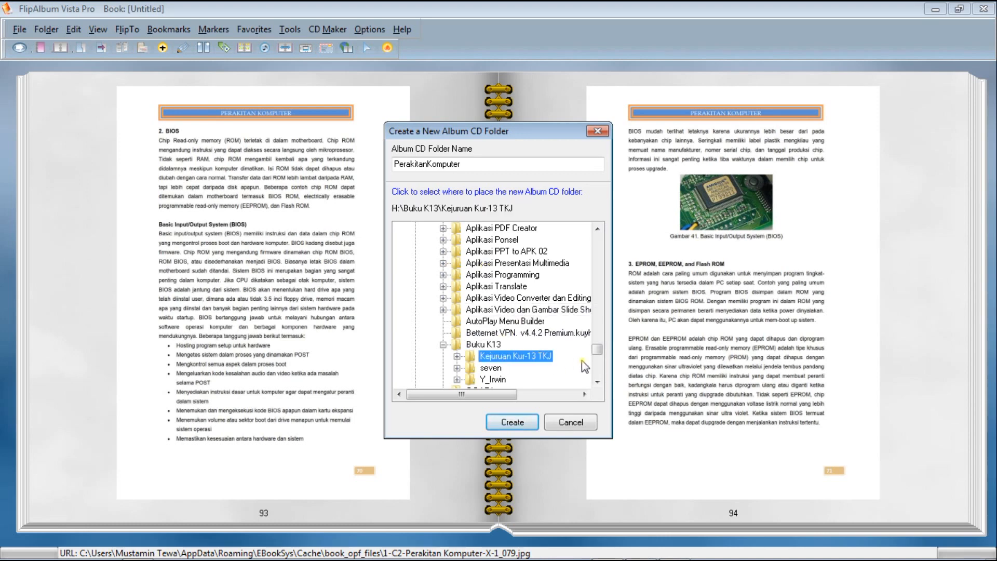
scroll(597, 353, down, 1)
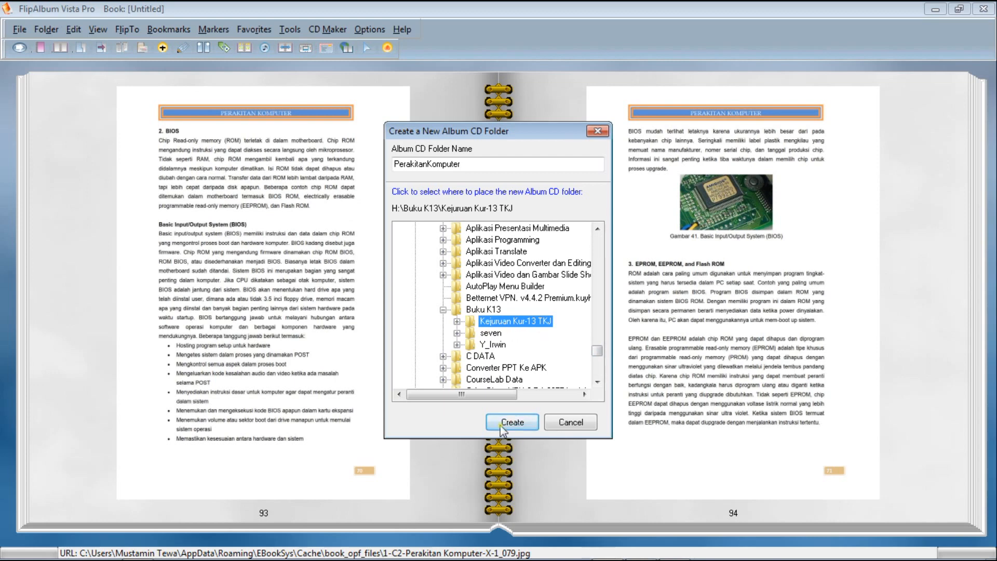
click(457, 321)
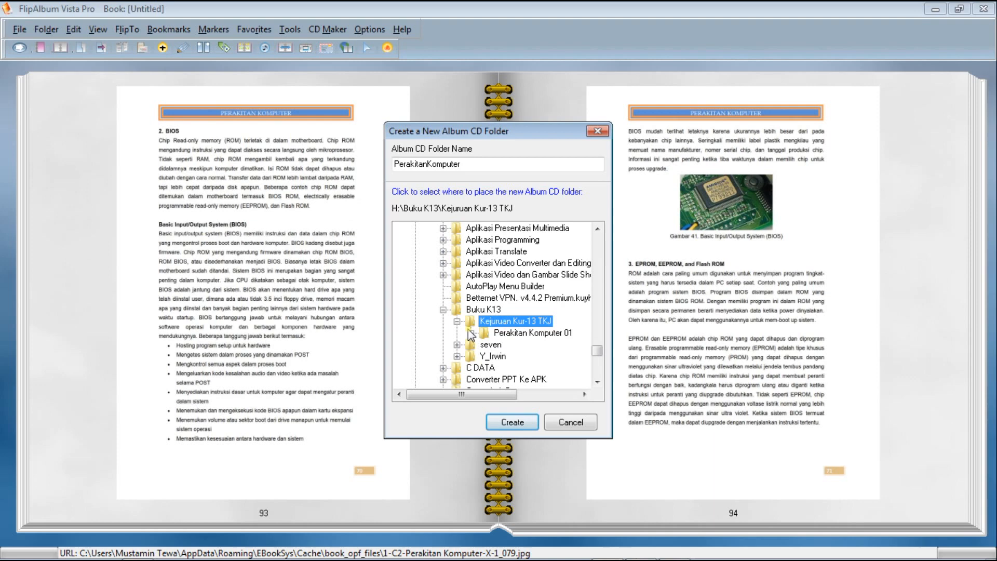
click(512, 423)
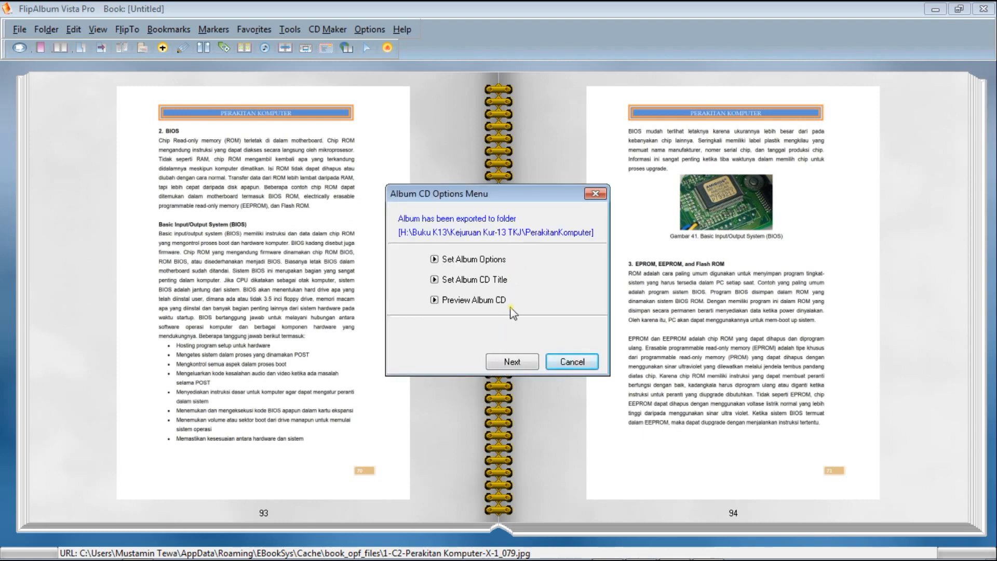
click(522, 359)
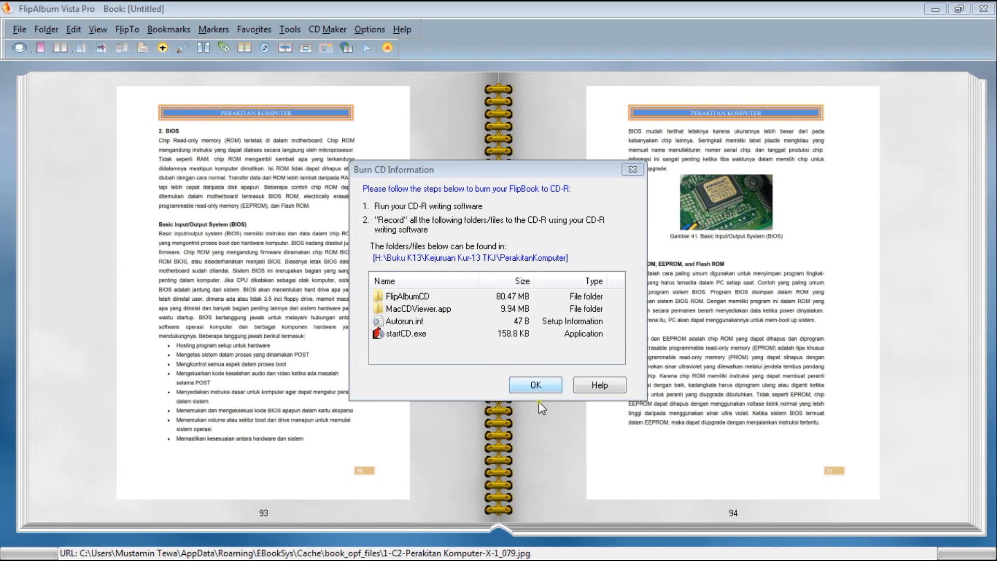
click(538, 385)
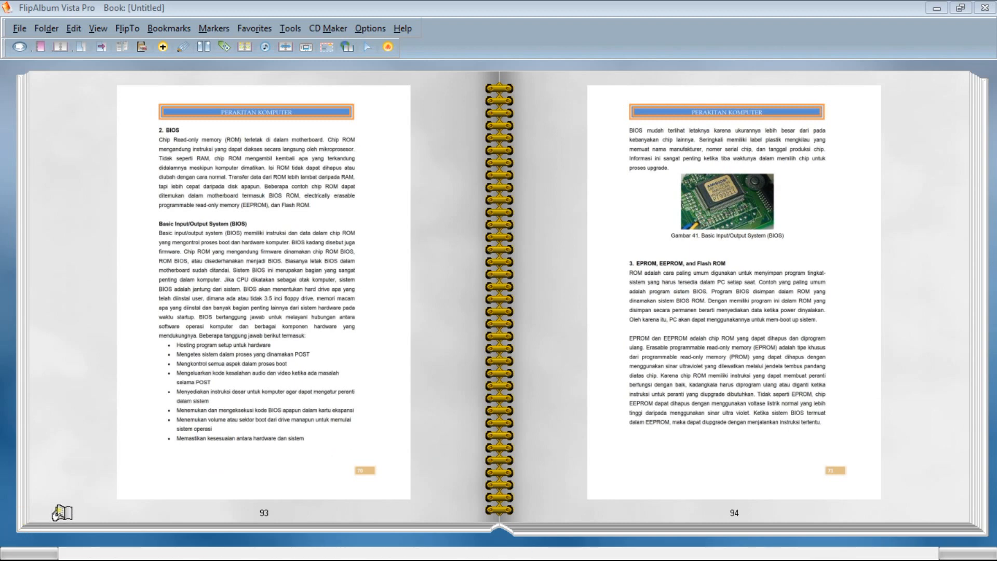
Switch to Windows Explorer and open the exported folder H:\Buku K13\Kejuruan Kur-13 TKJ\PerakitanKomputer.
click(20, 551)
right_click(22, 553)
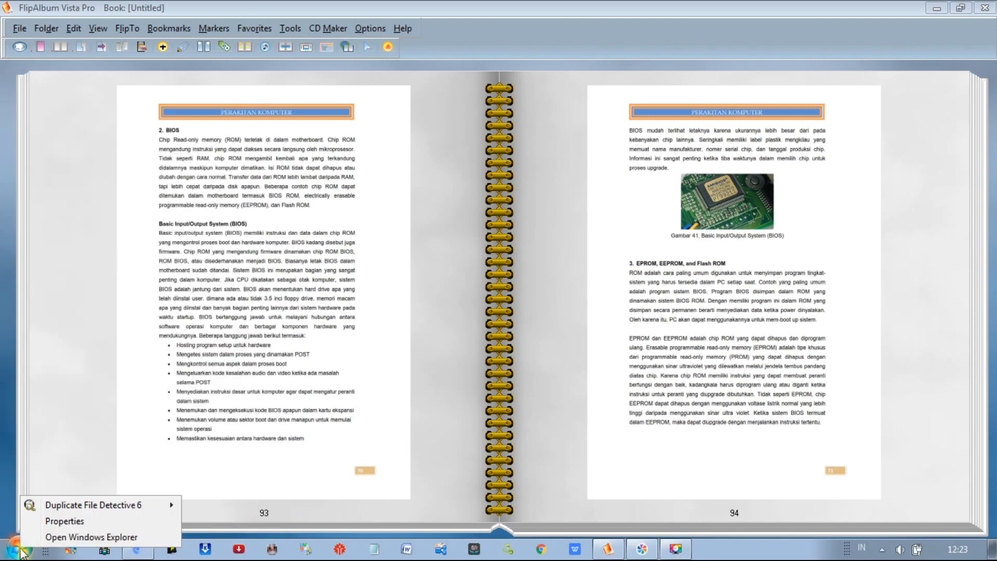
click(63, 540)
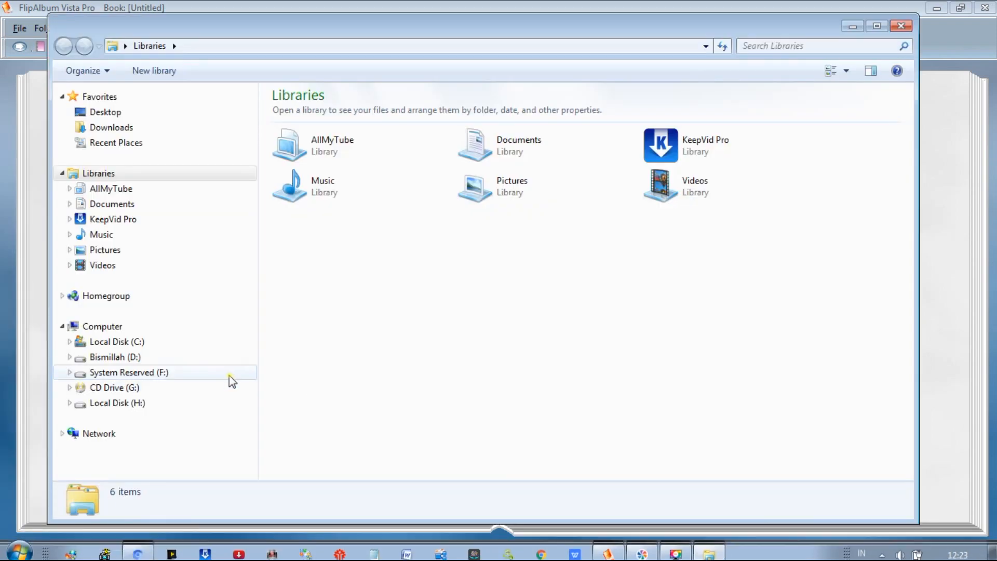
click(120, 405)
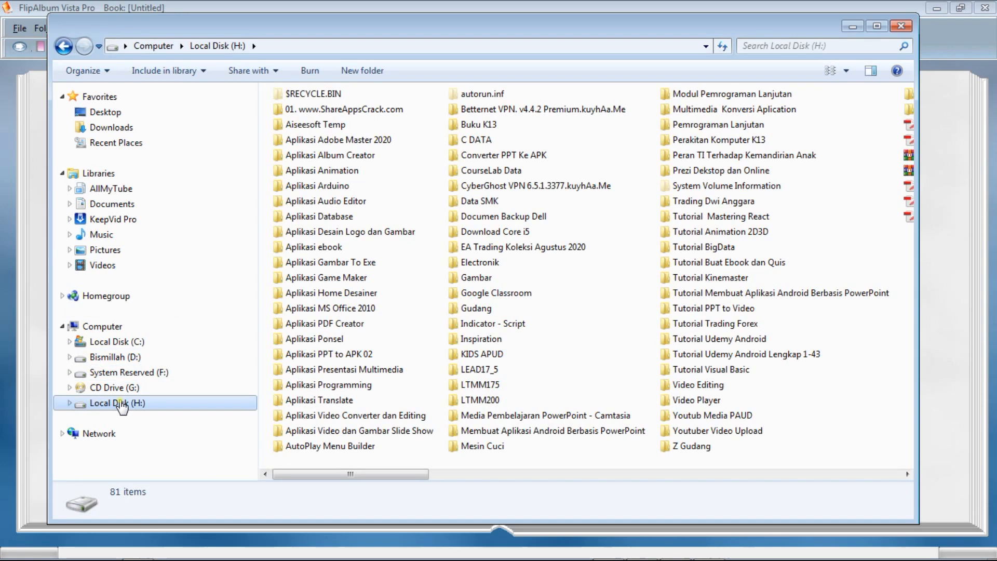
click(474, 128)
double_click(474, 126)
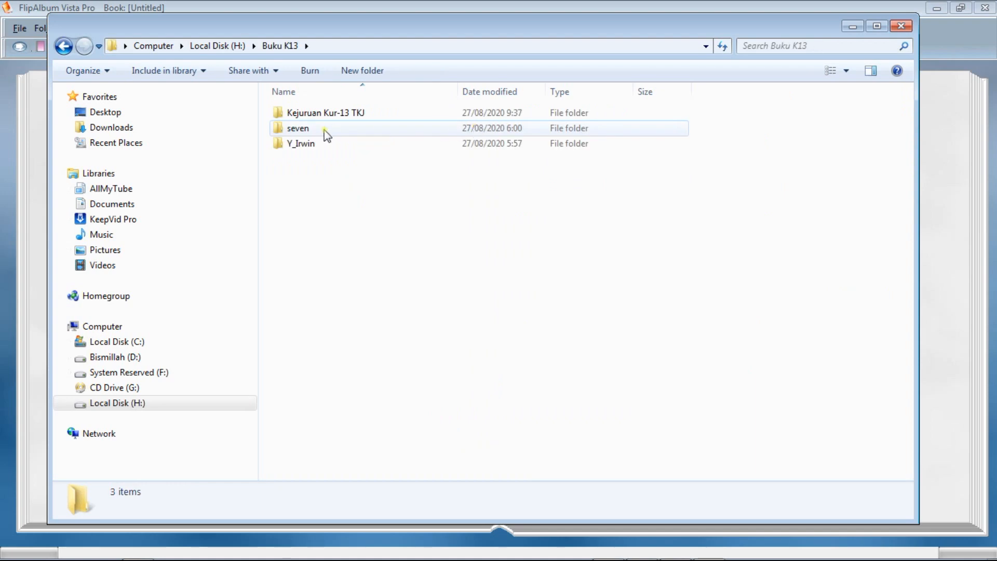
double_click(331, 115)
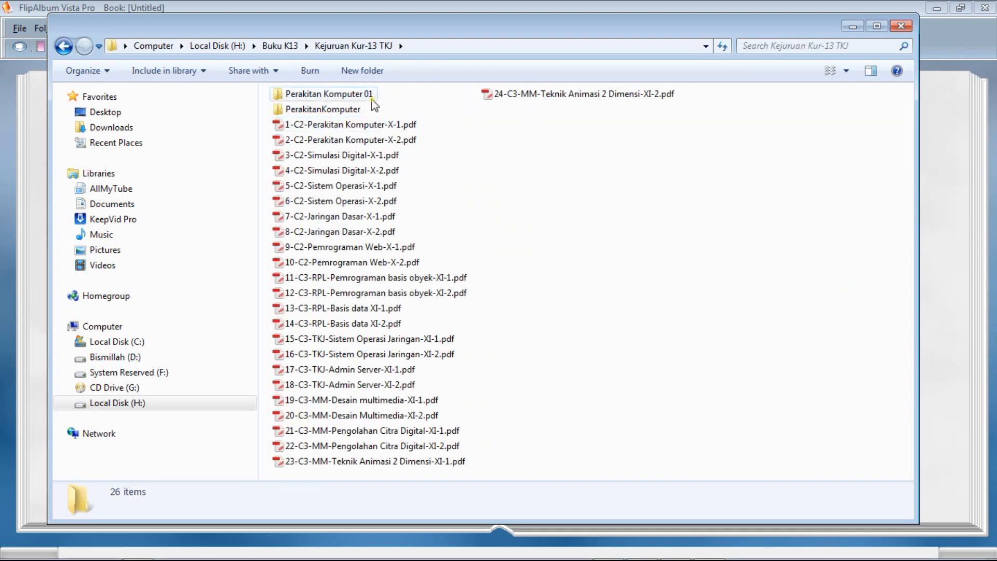
double_click(324, 94)
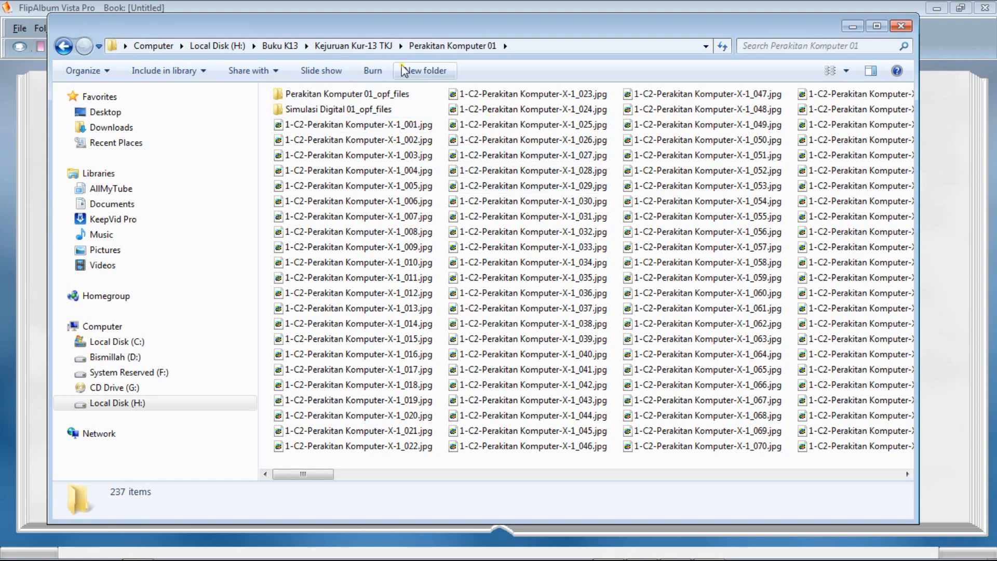
click(335, 45)
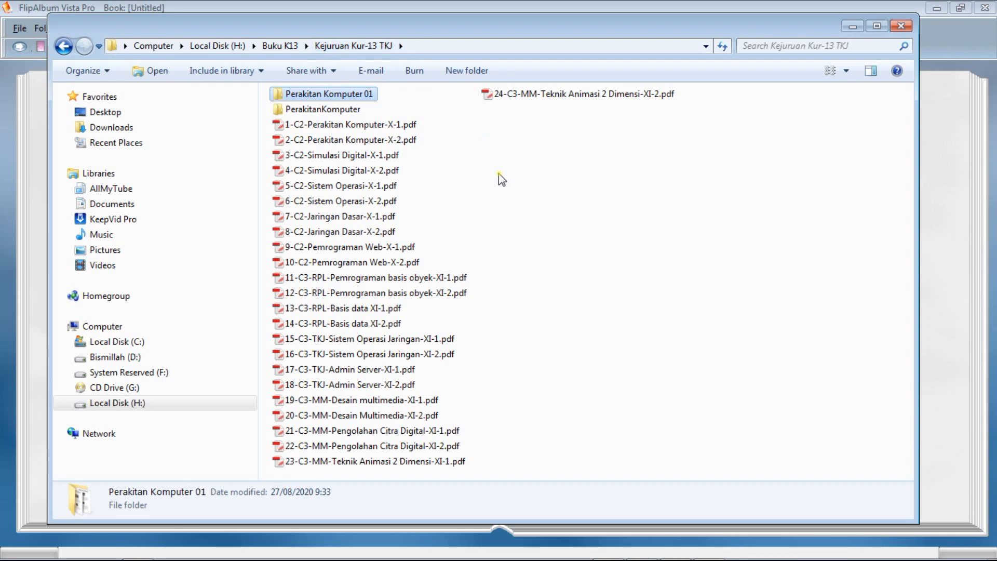
double_click(303, 110)
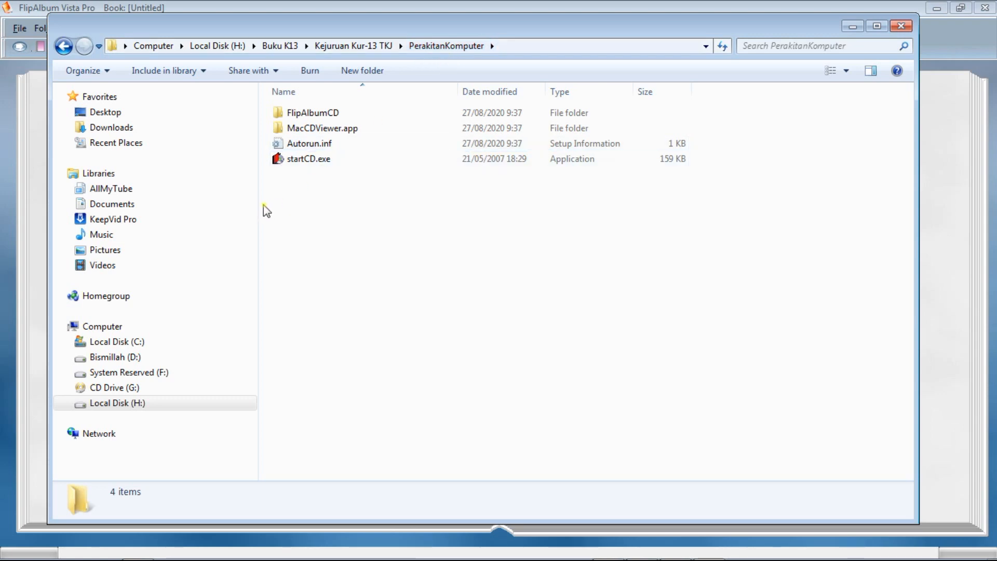
Examine the exported FlipAlbumCD, MacCDViewer.app, Autorun.inf and startCD.exe items, selecting them together and clearing the selection.
drag(271, 178, 392, 101)
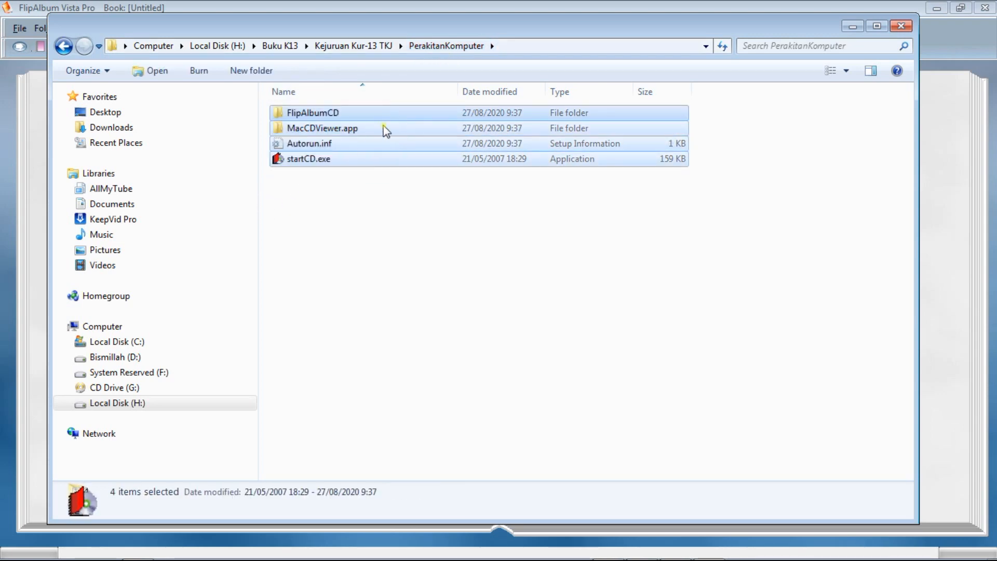
click(333, 256)
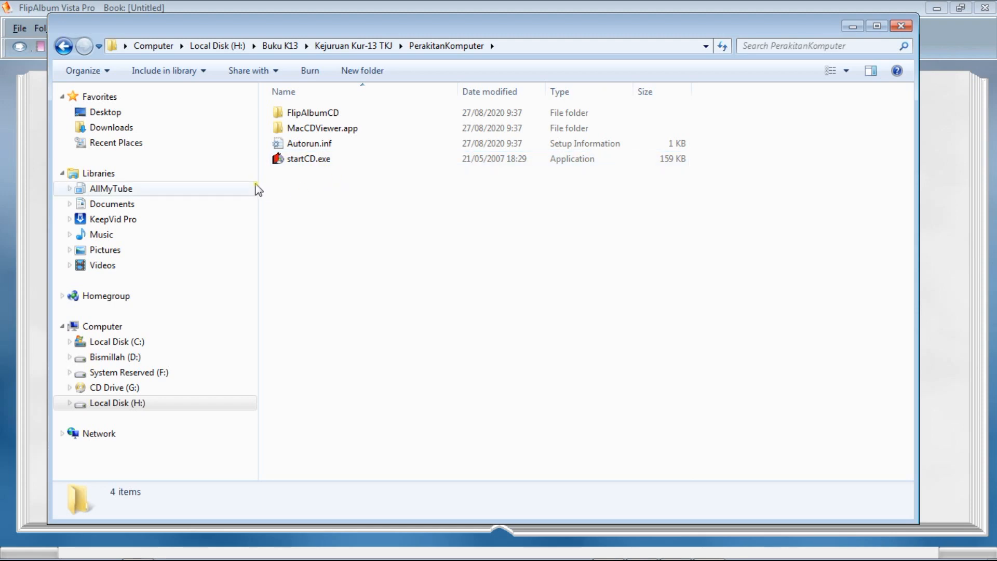
drag(276, 187, 384, 107)
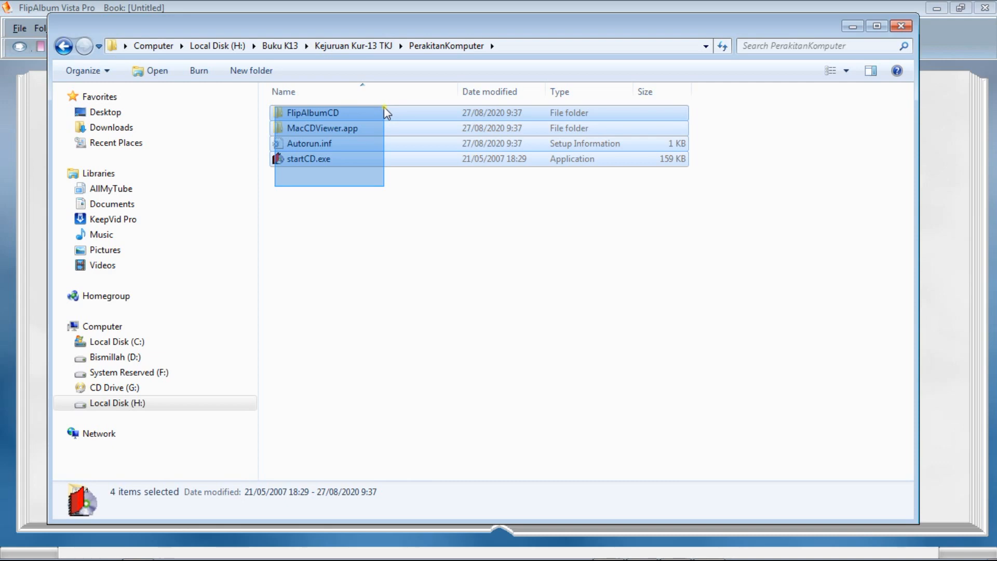
click(364, 202)
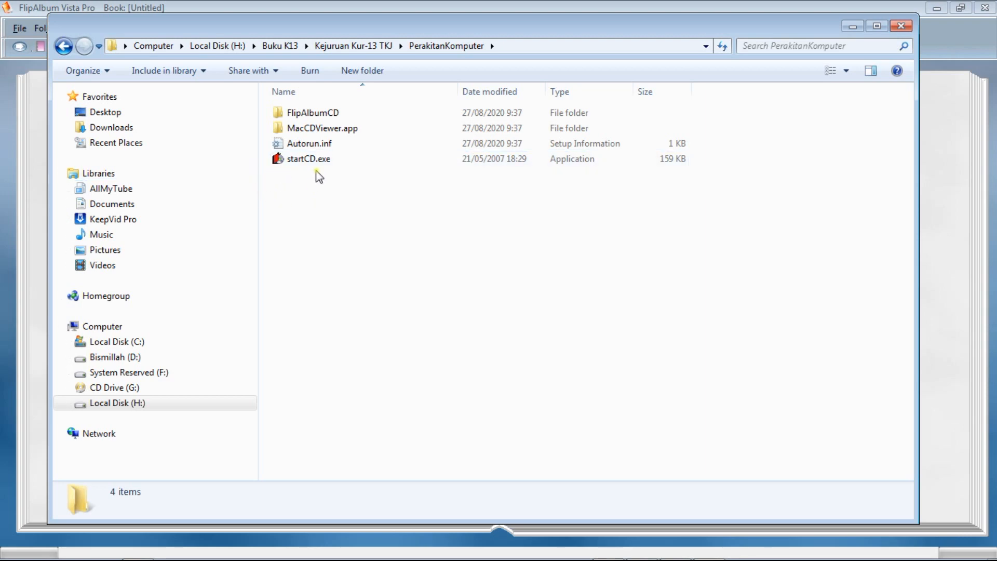
mouse_move(300, 161)
right_click(299, 161)
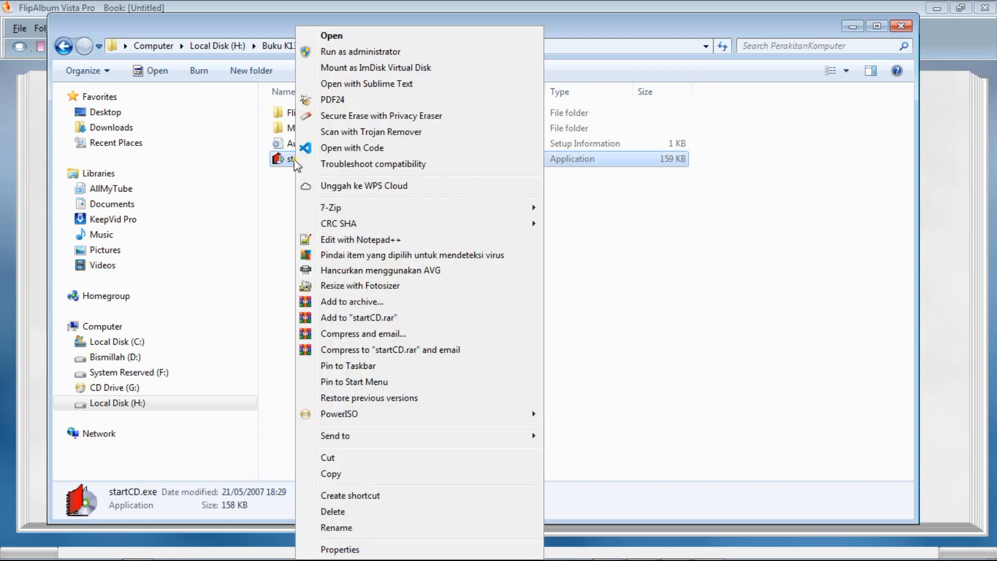
click(351, 528)
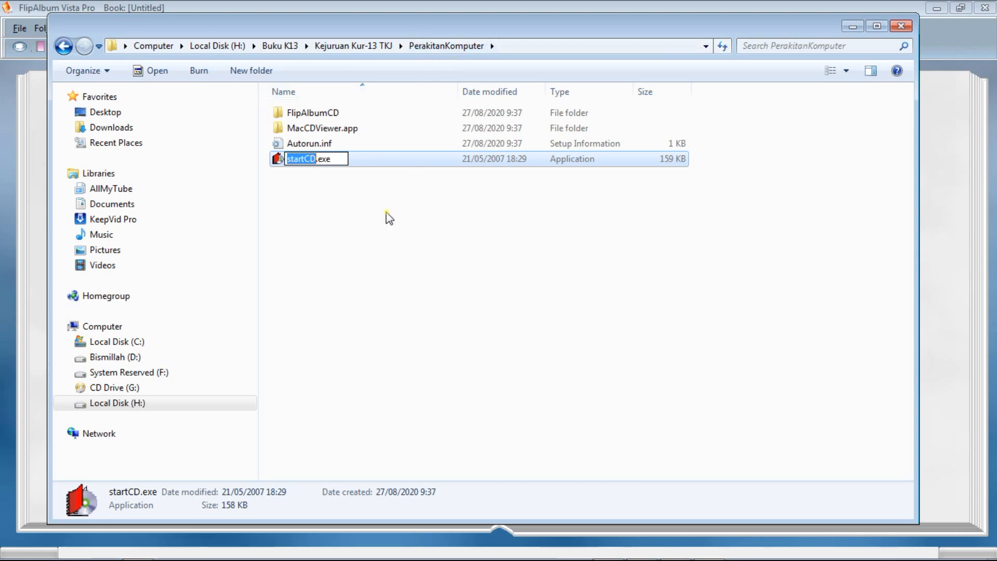
click(327, 216)
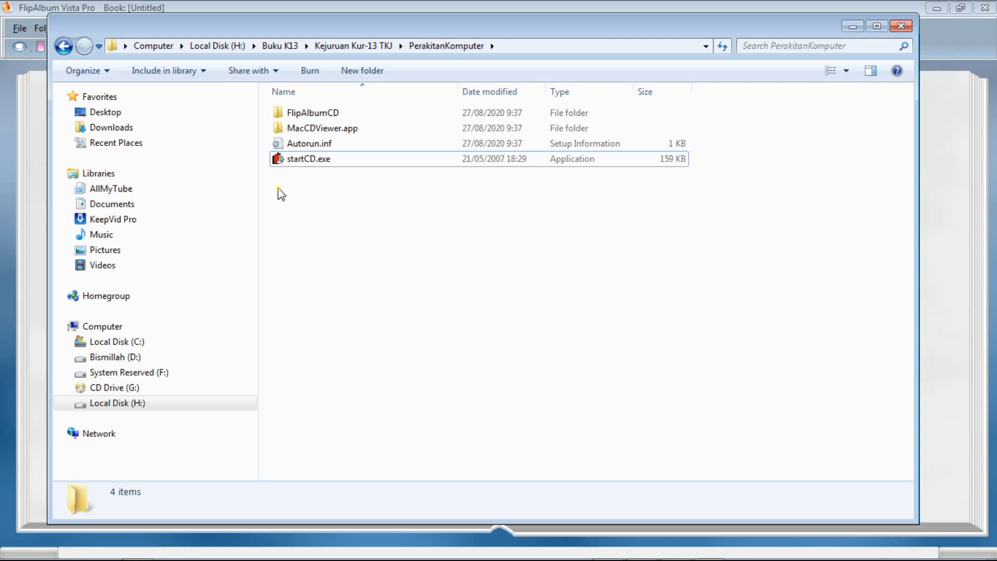
Run startCD.exe and show the closed album without its window background.
double_click(299, 161)
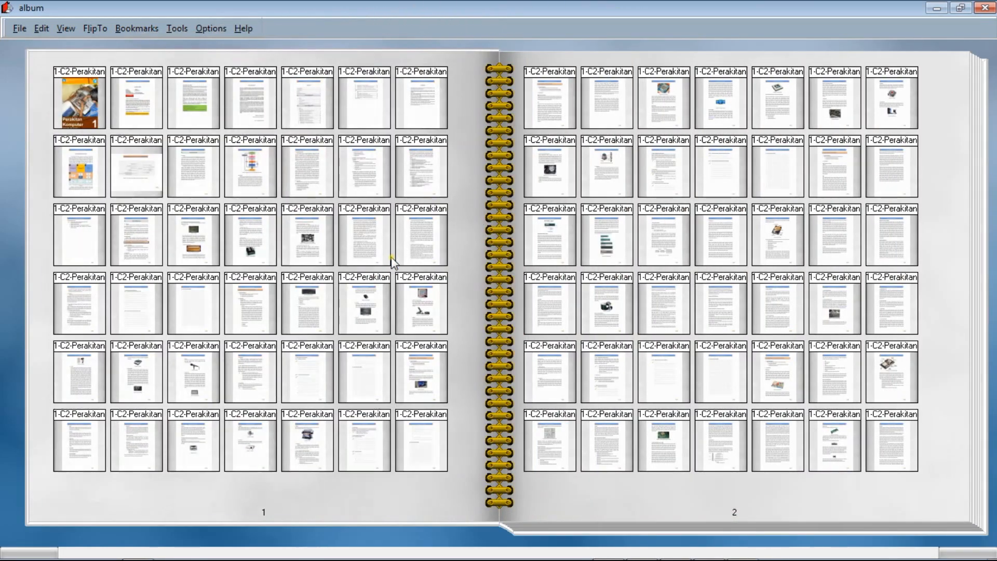
click(219, 498)
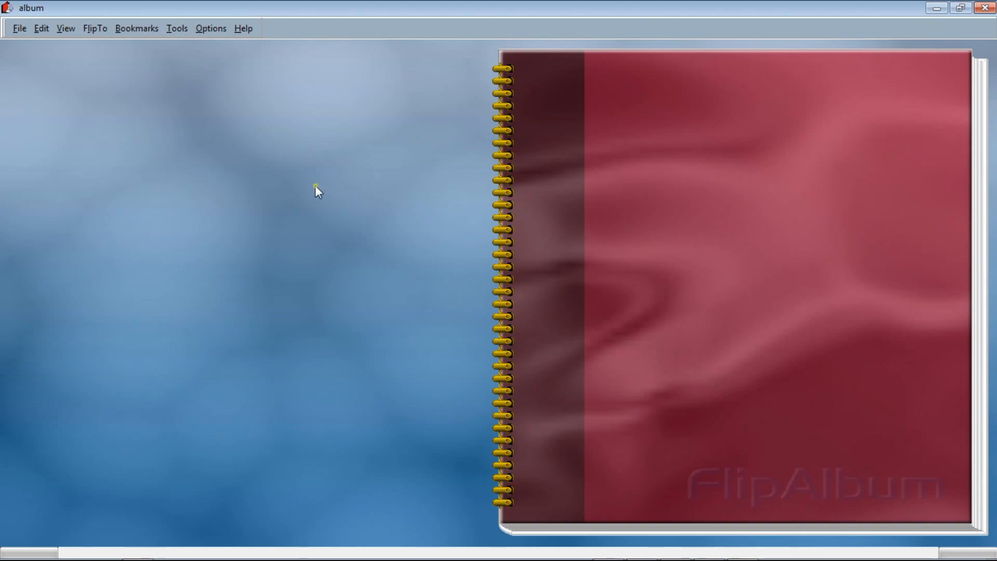
right_click(316, 185)
click(352, 317)
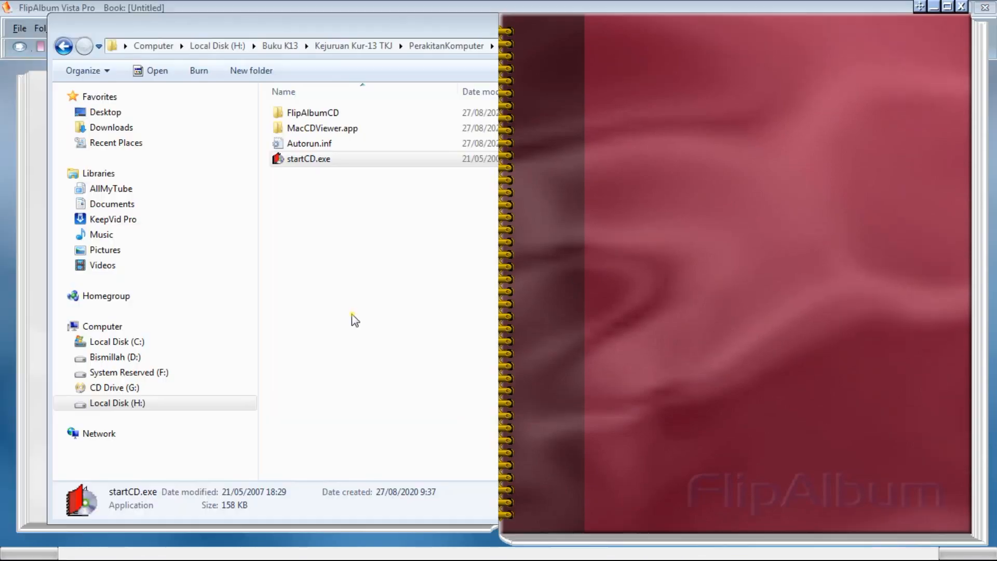
Open the album's thumbnail overview, view the book cover and the SIMM and DIMM page enlarged, and return to the closed album.
click(640, 309)
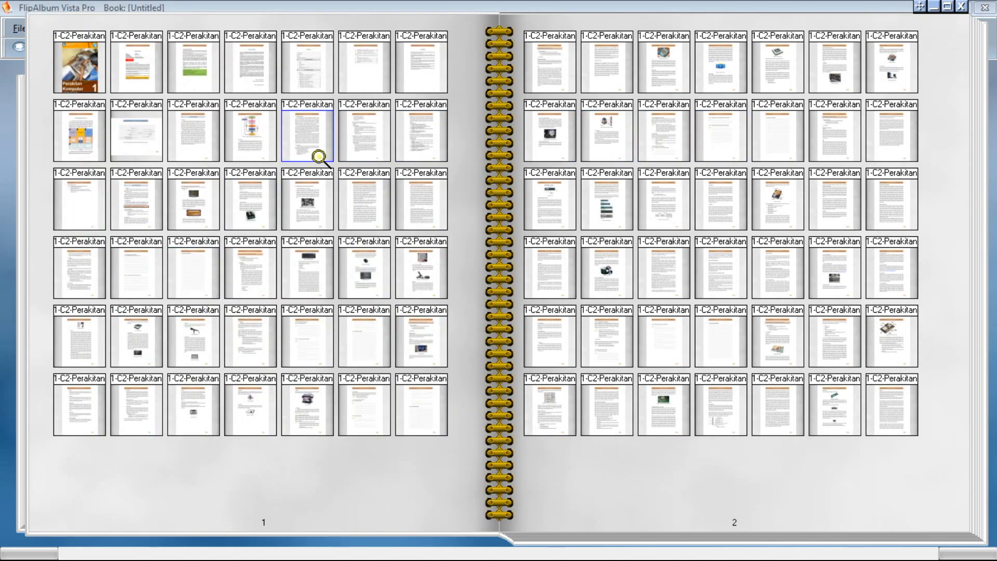
double_click(79, 69)
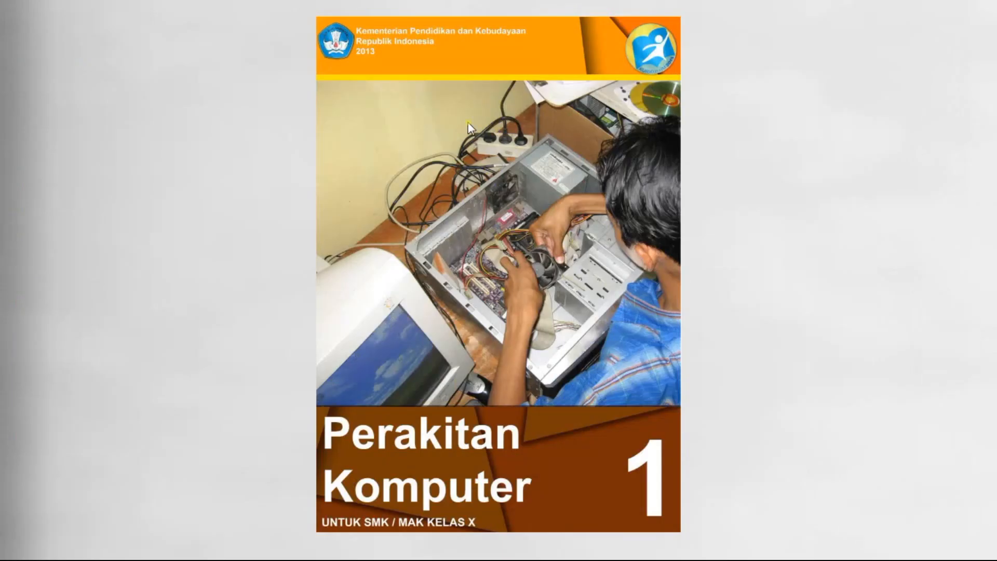
click(757, 263)
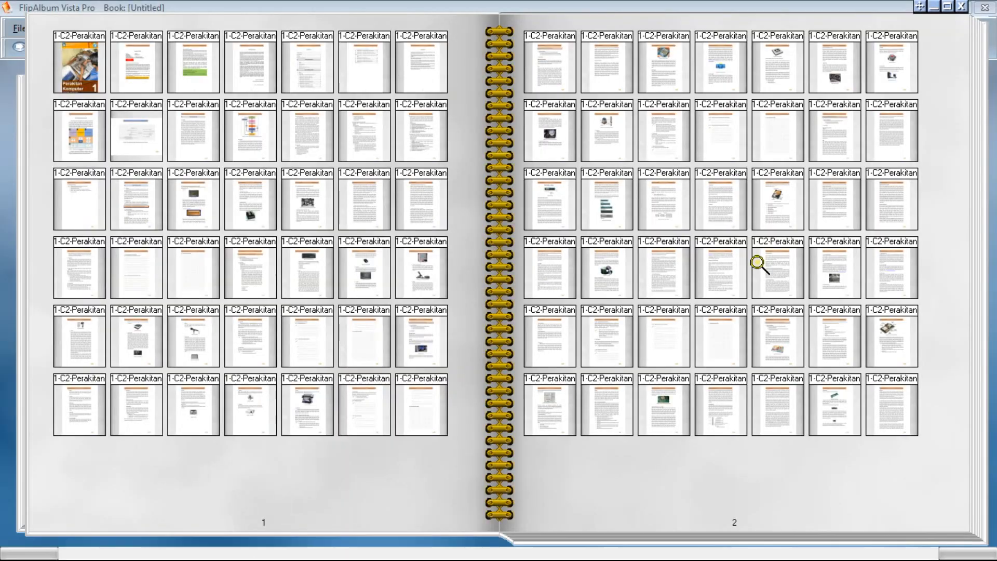
double_click(613, 206)
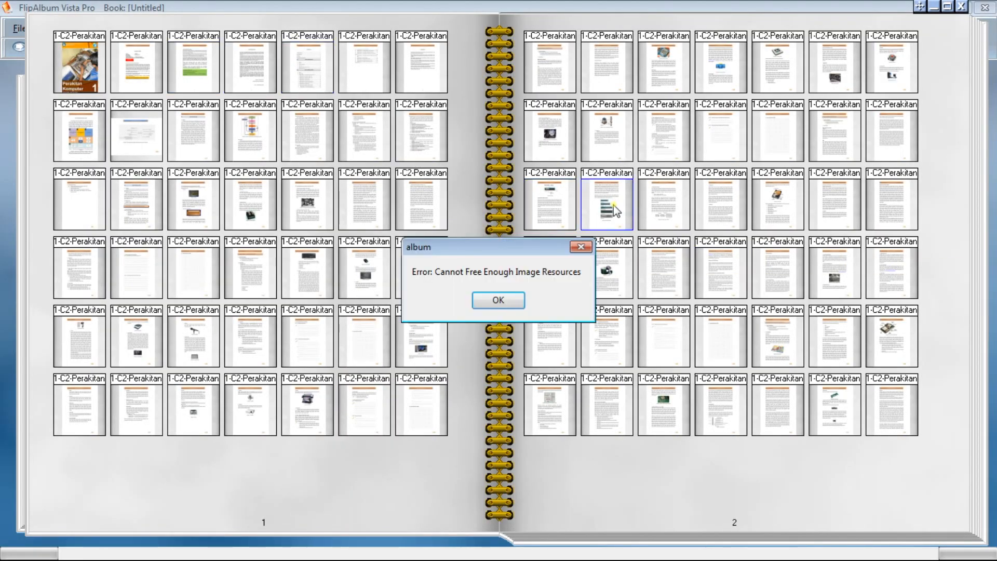
click(574, 249)
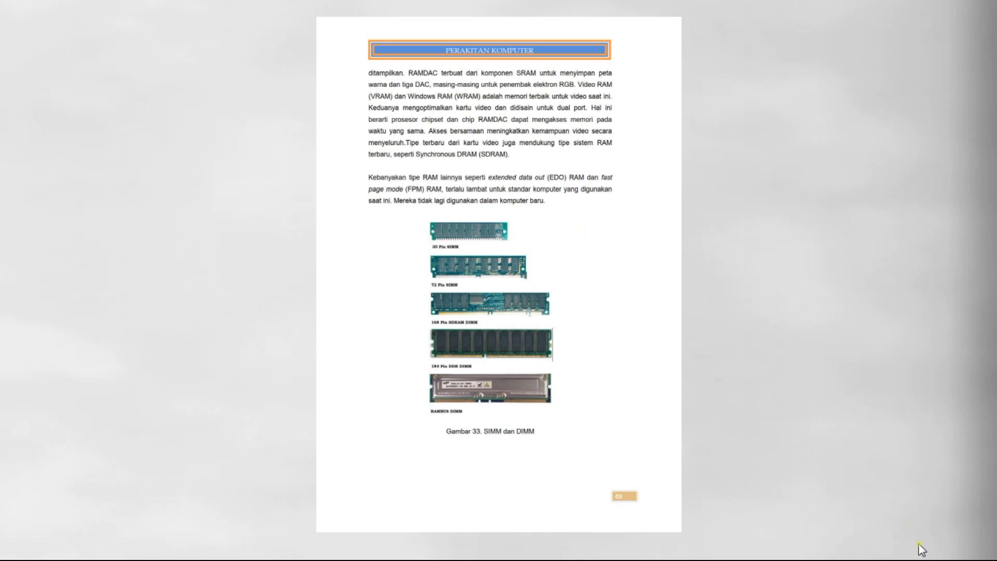
click(565, 366)
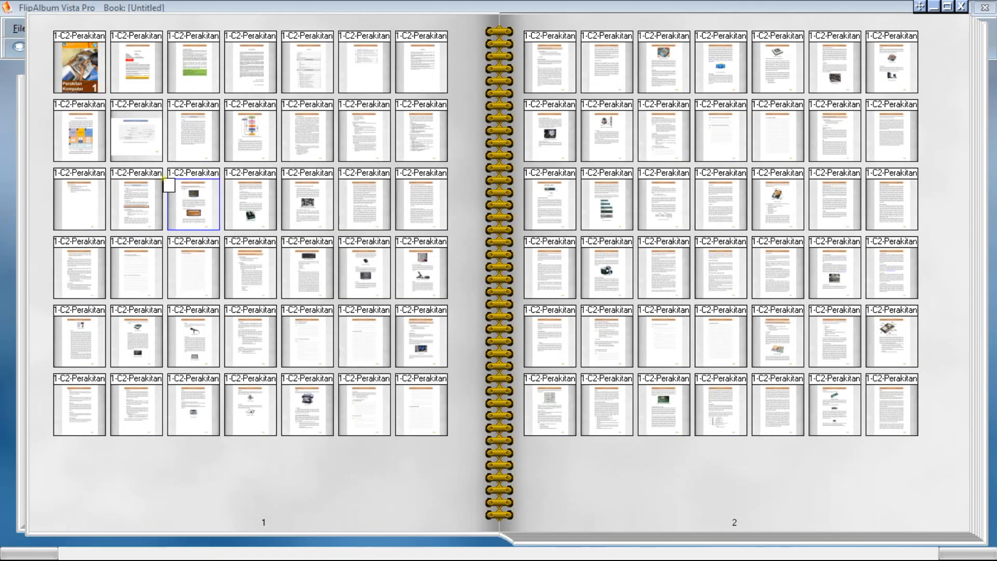
click(39, 100)
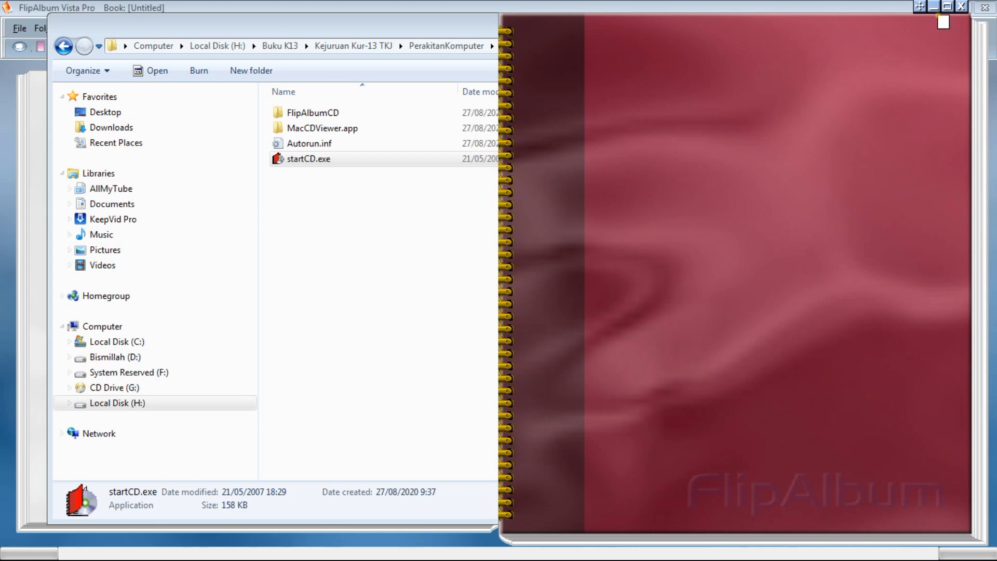
Close the album viewer, select all four exported items in the PerakitanKomputer folder together, and clear the selection.
click(946, 8)
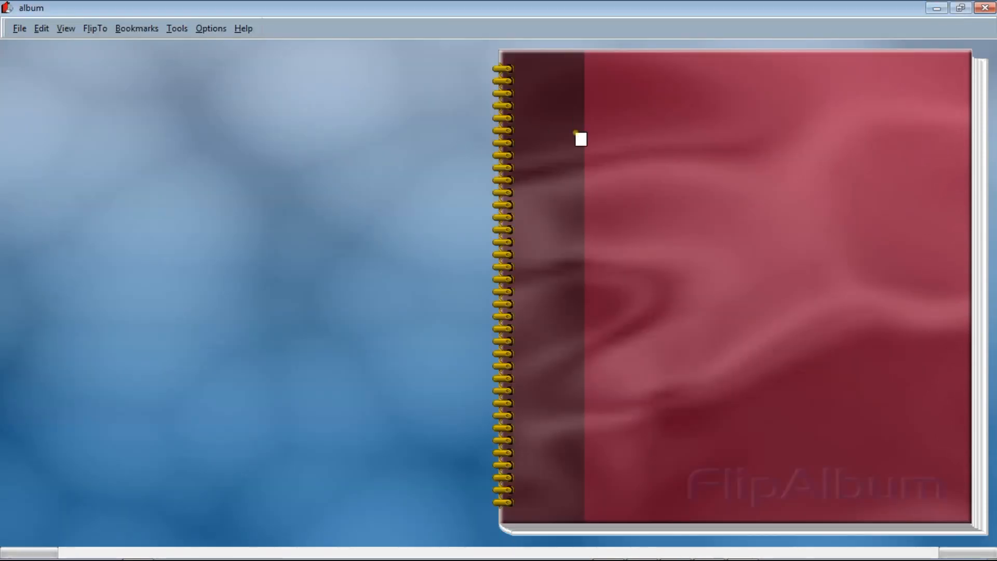
click(986, 9)
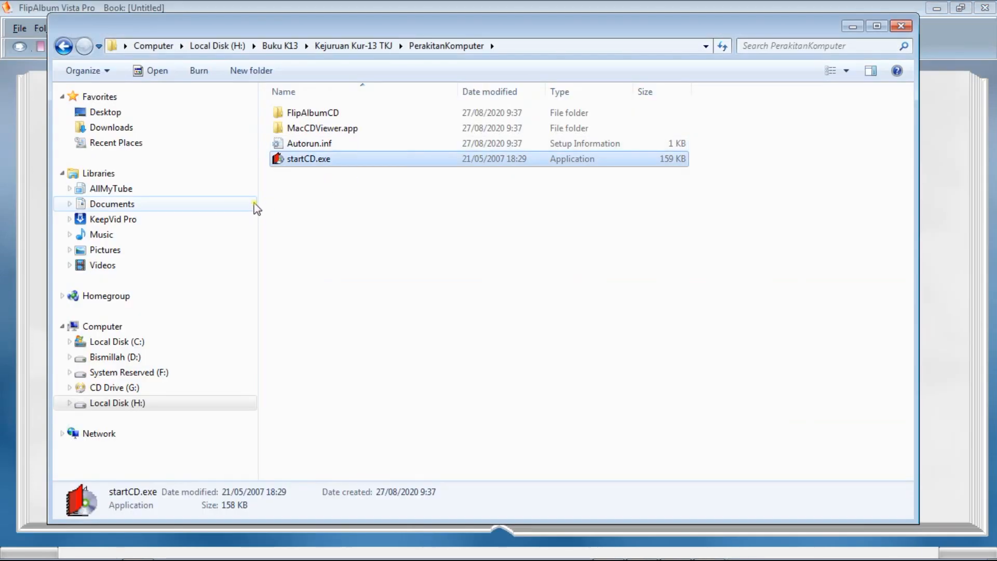
drag(269, 186, 391, 105)
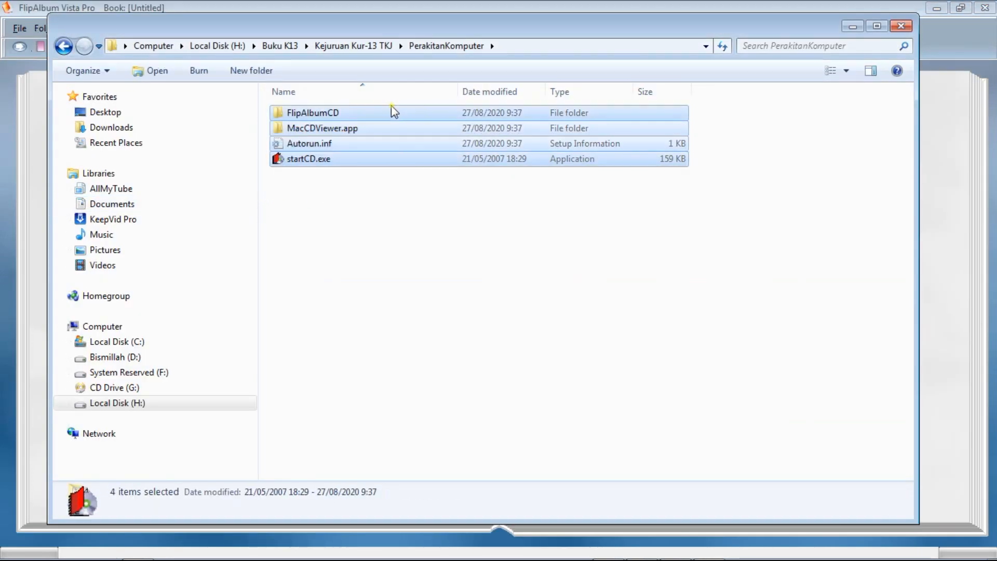
click(327, 191)
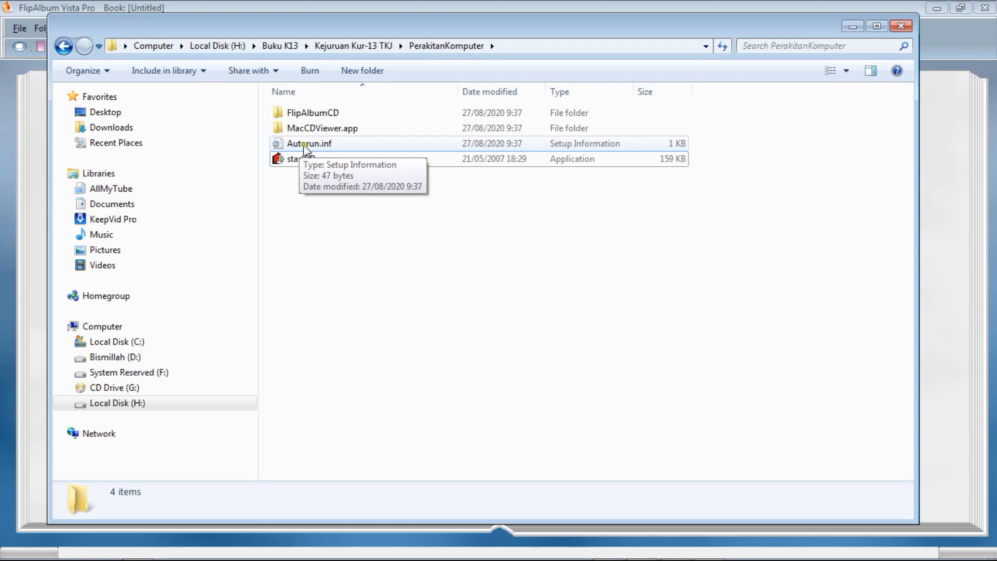
Open Autorun.inf in Notepad, examine its open and icon lines that point to StartCD.exe, and close the file.
double_click(330, 145)
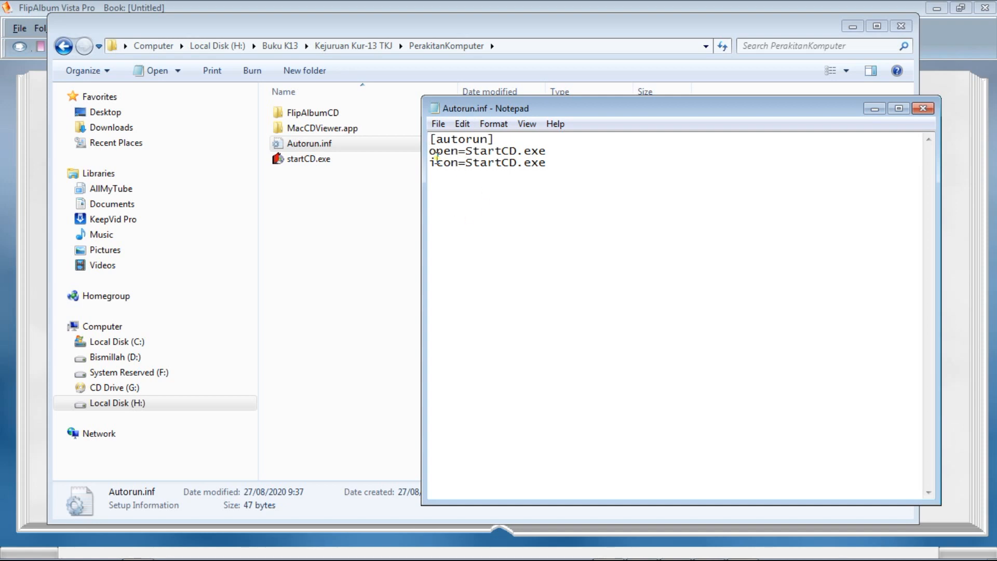
drag(431, 152, 557, 150)
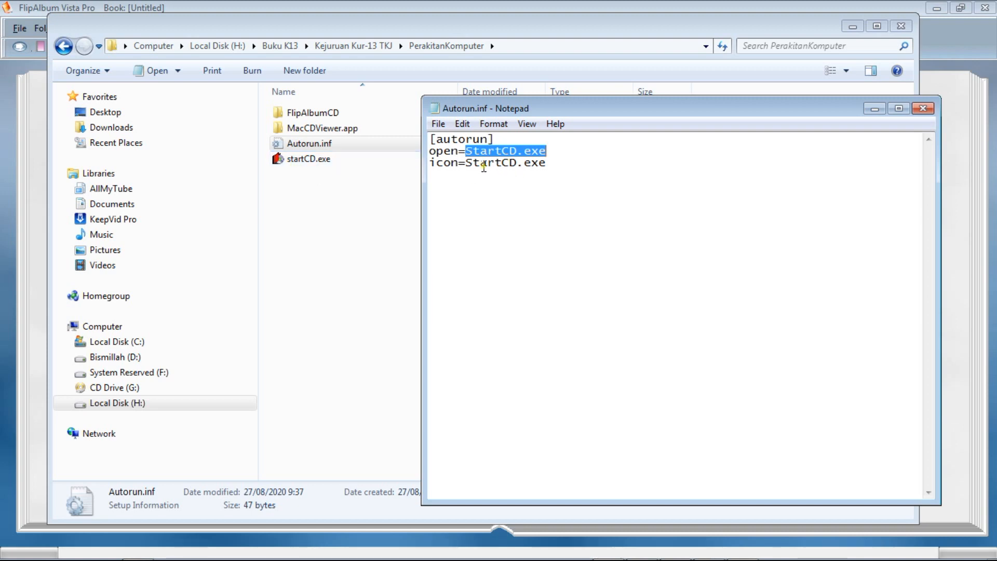
drag(431, 163, 456, 164)
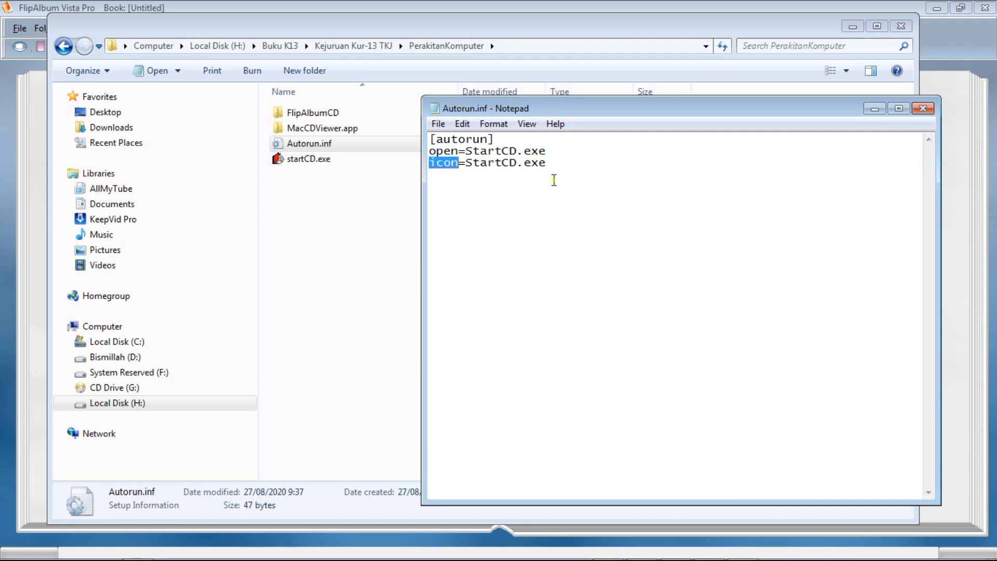
drag(468, 164, 551, 165)
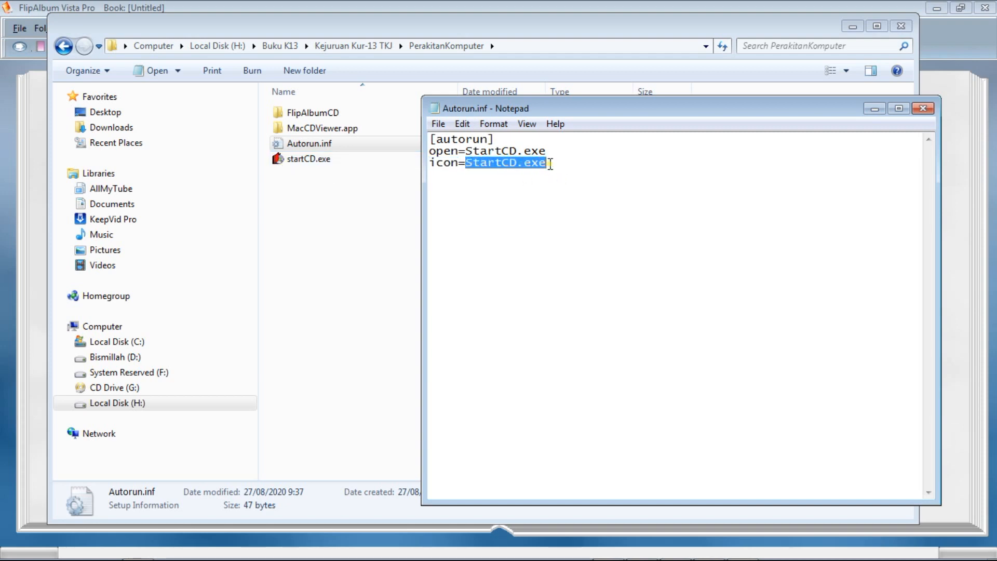
click(493, 186)
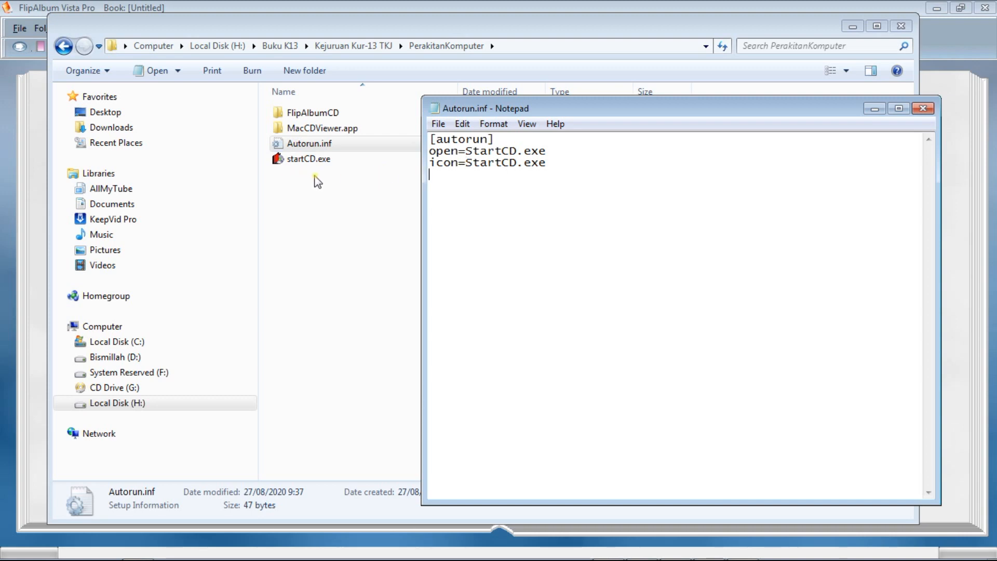
drag(468, 163, 547, 170)
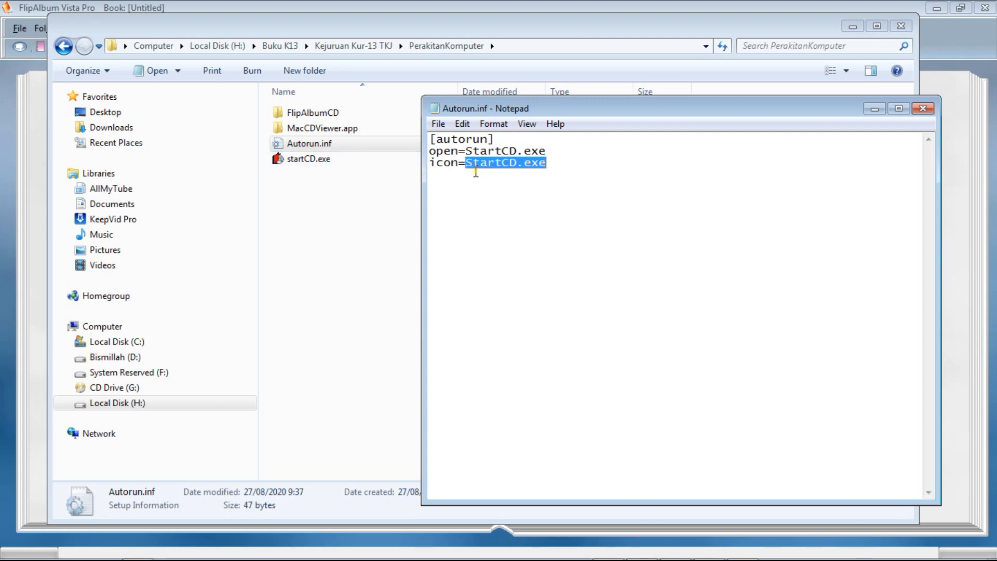
click(542, 184)
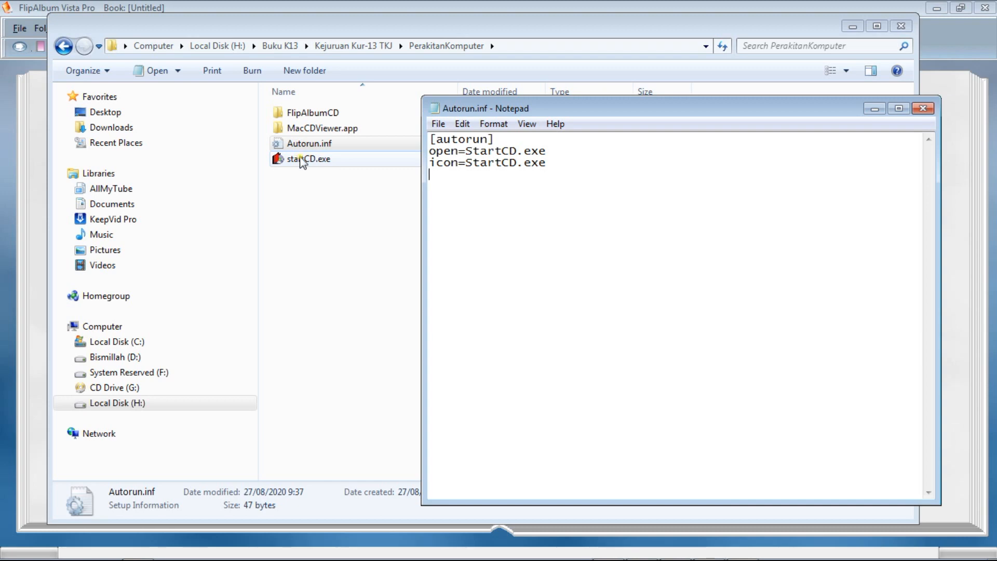
drag(466, 151, 516, 151)
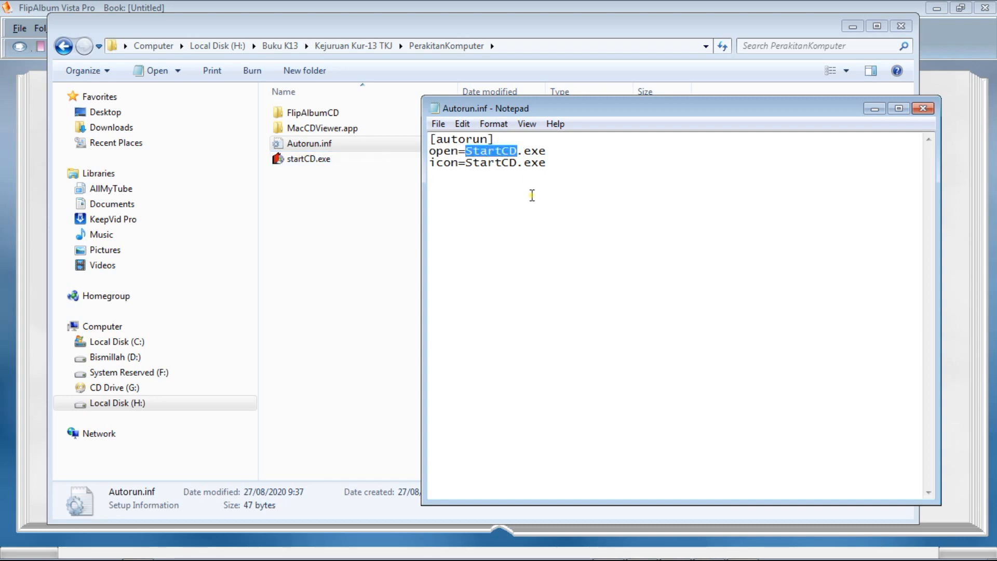
click(532, 195)
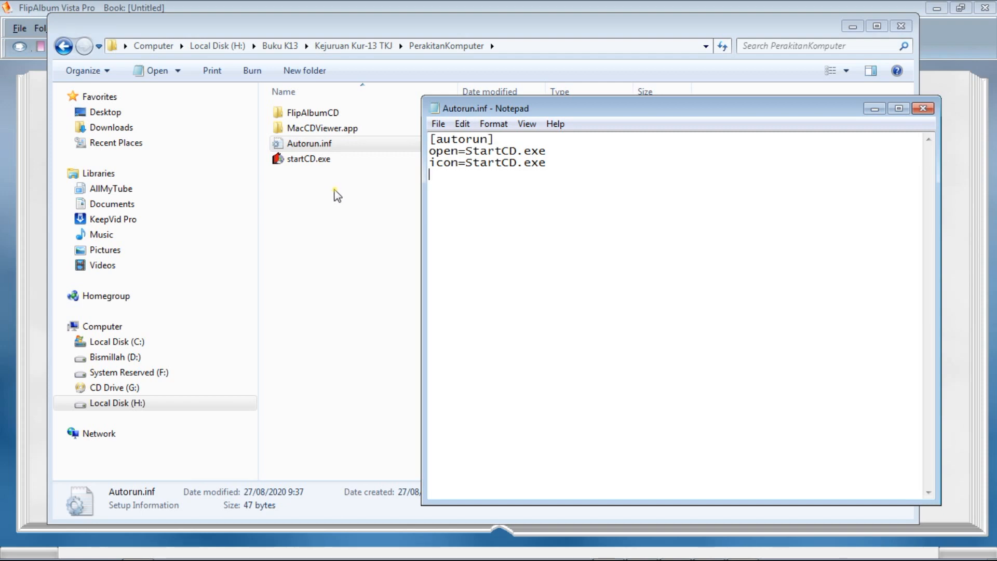
drag(568, 169, 429, 139)
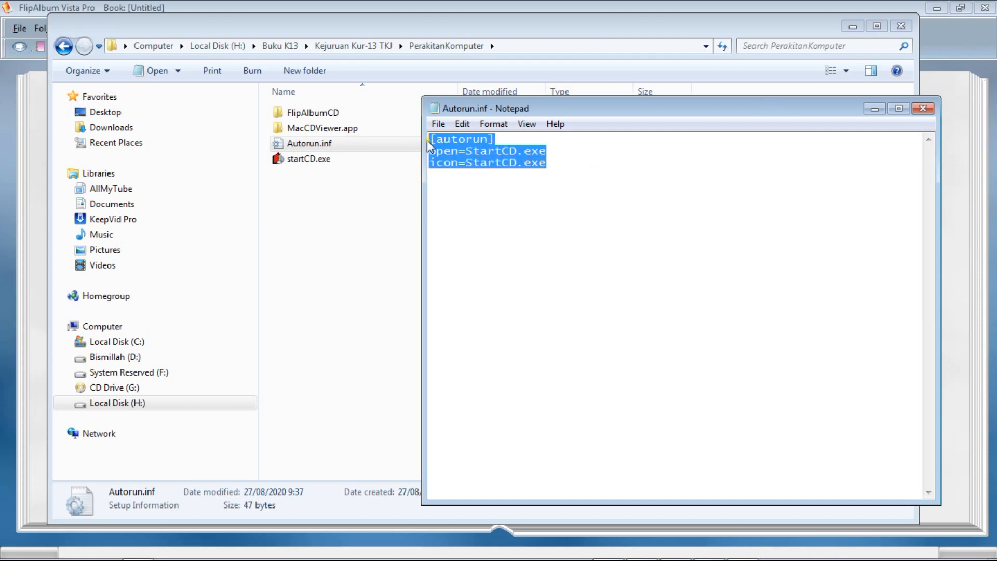
click(923, 109)
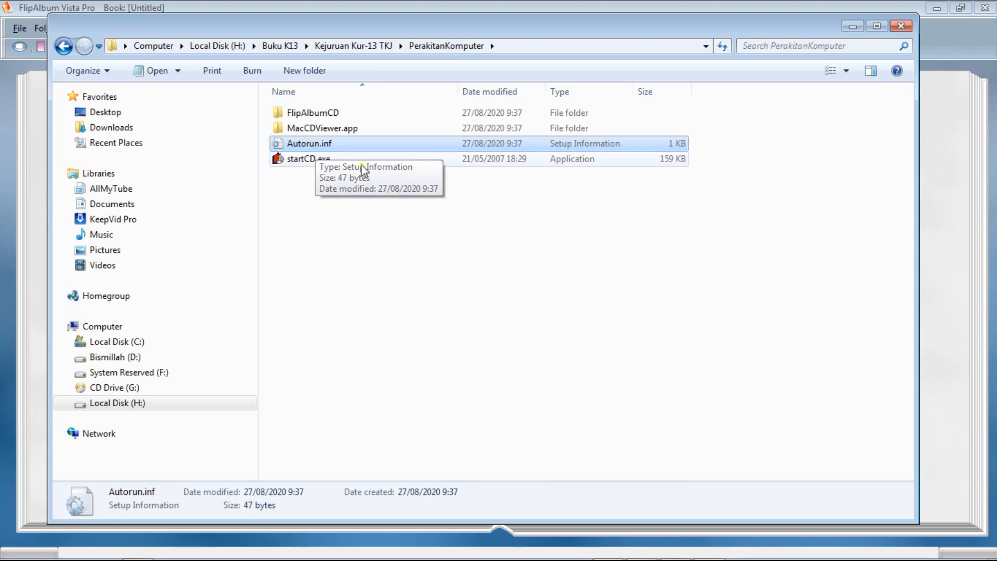
click(345, 223)
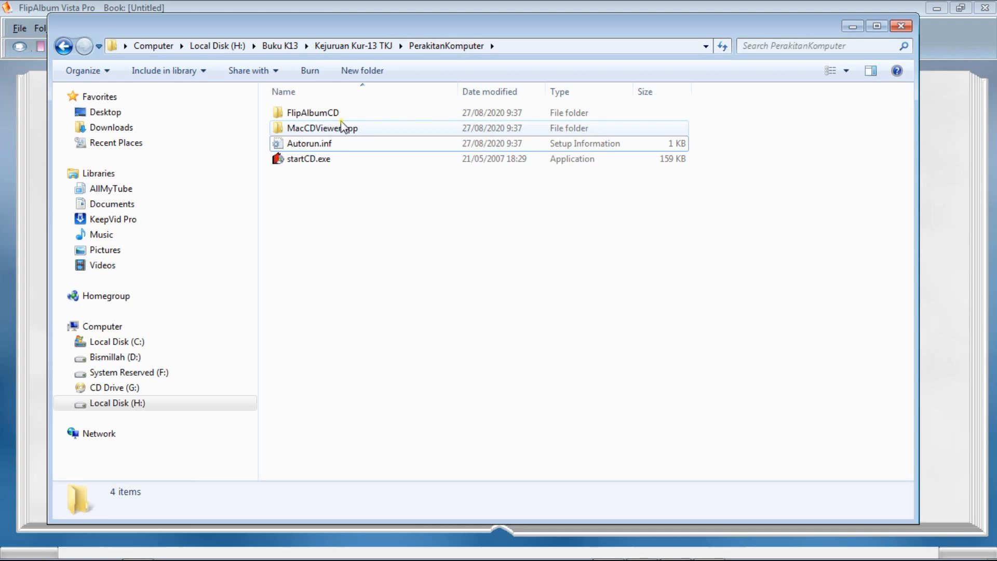
Open the exported FlipAlbumCD folder and examine its Resources folder and the page images in Overview\album_opf_files.
click(307, 115)
double_click(306, 114)
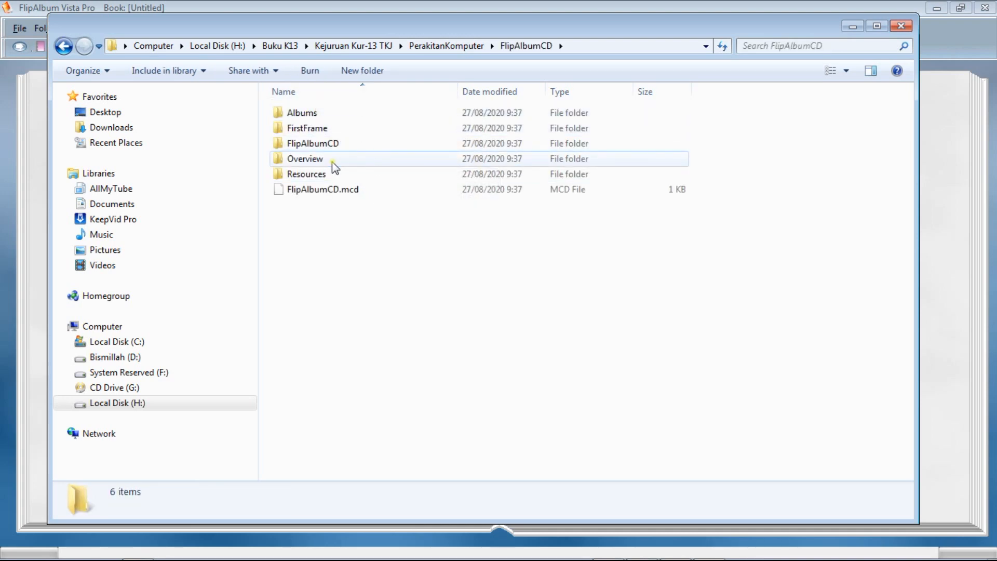
double_click(317, 174)
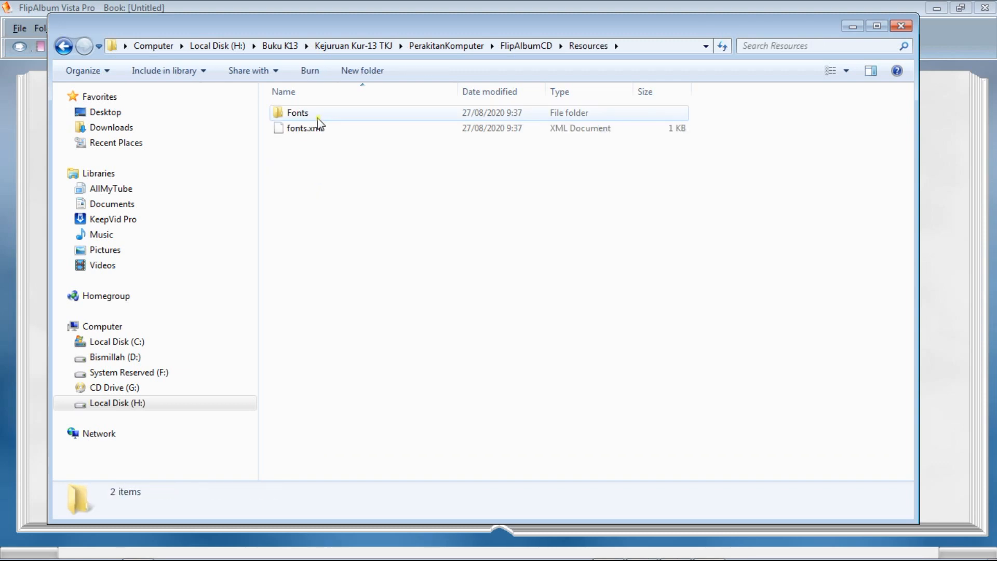
click(526, 46)
double_click(317, 161)
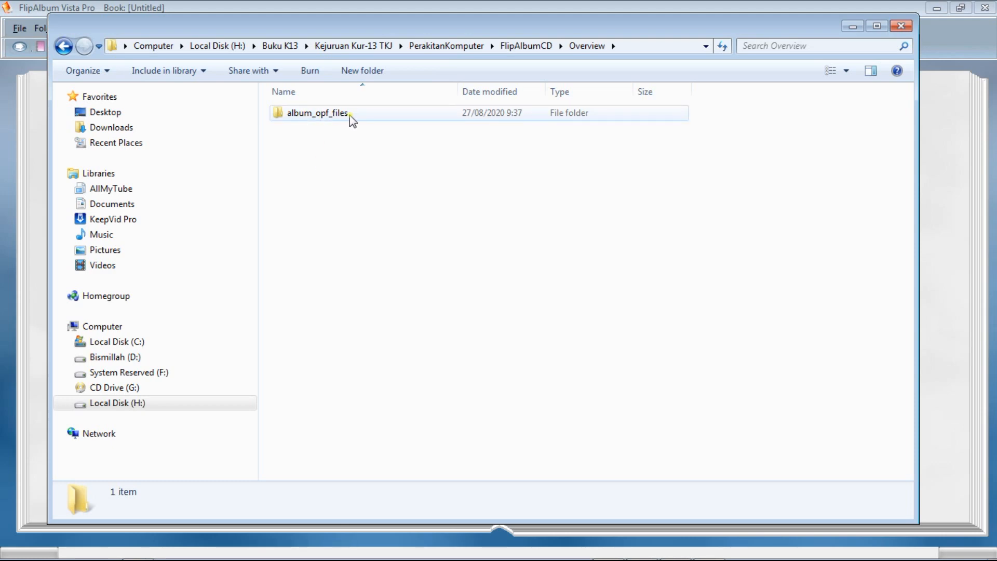
double_click(310, 115)
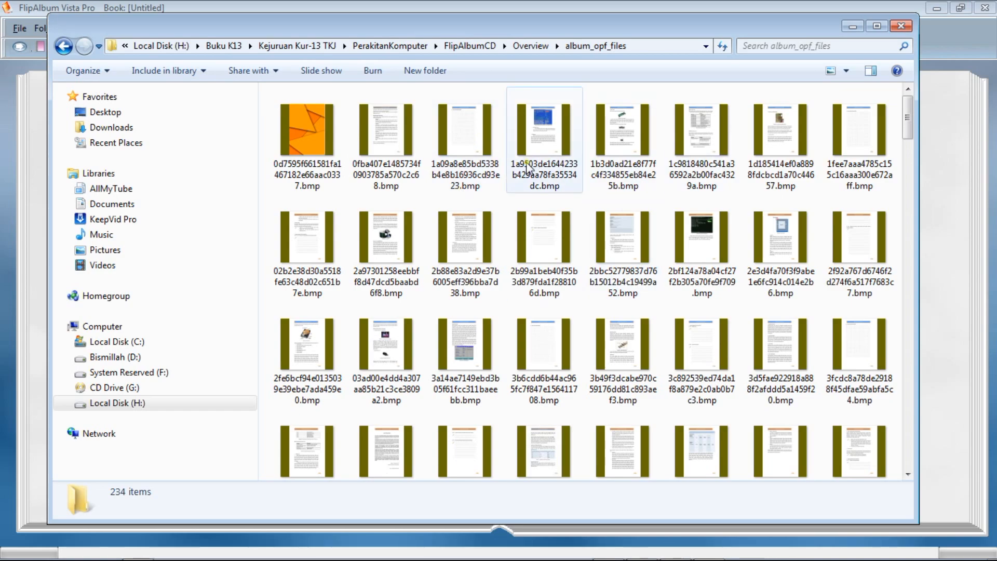
drag(910, 138, 914, 237)
drag(930, 350, 923, 109)
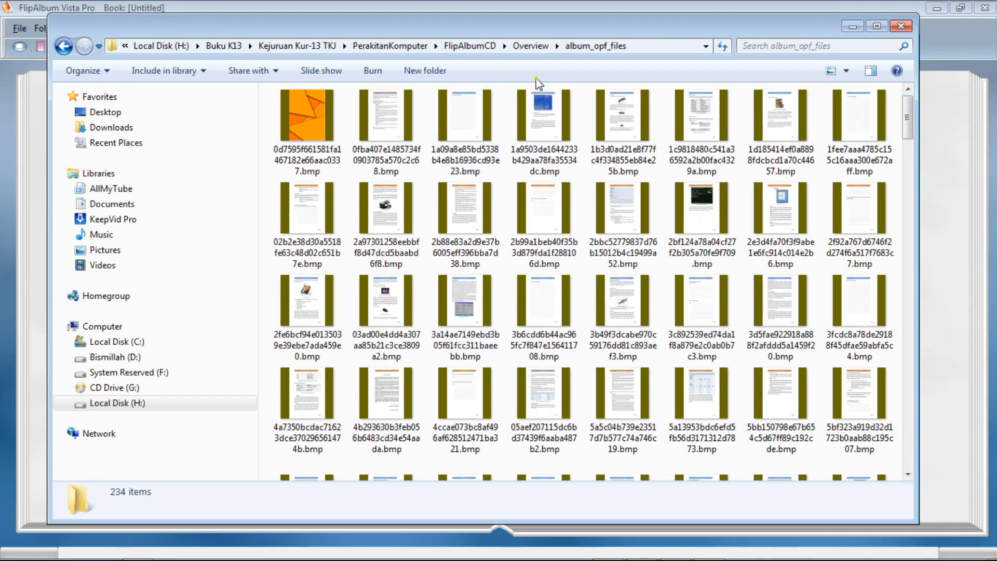
click(527, 46)
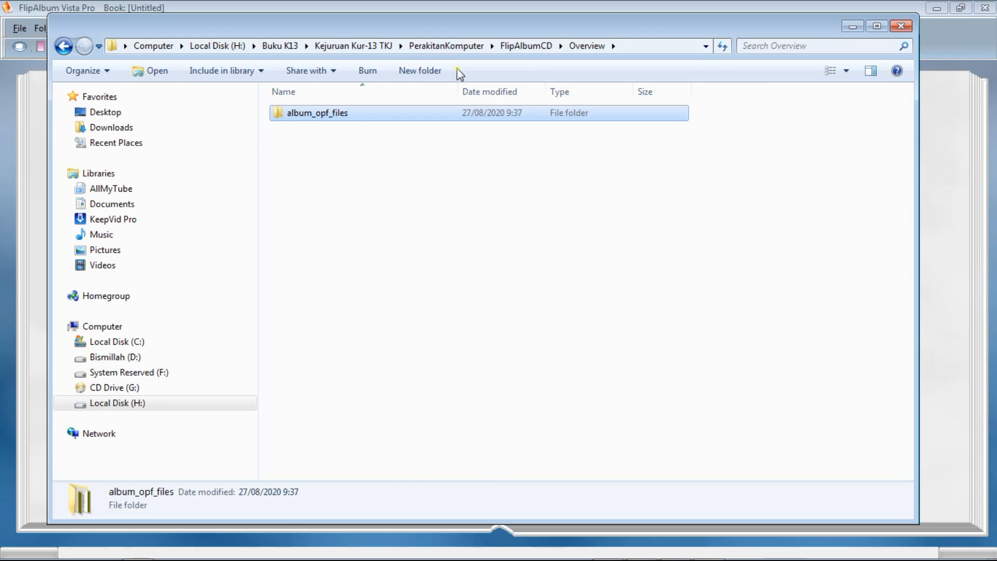
click(514, 50)
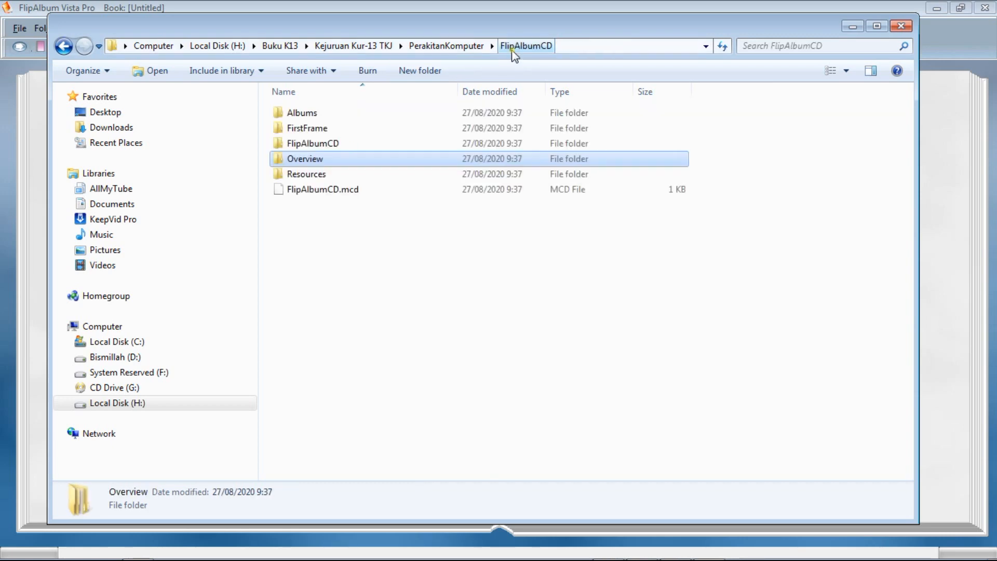
Examine the nested FlipAlbumCD, FirstFrame and Albums folders, return to PerakitanKomputer and close the Explorer window.
double_click(322, 143)
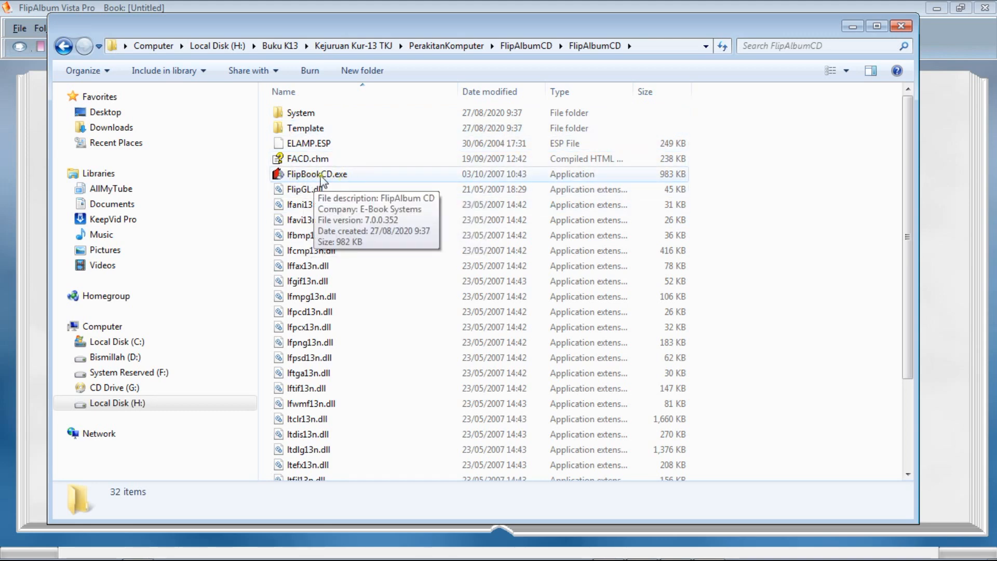
click(528, 45)
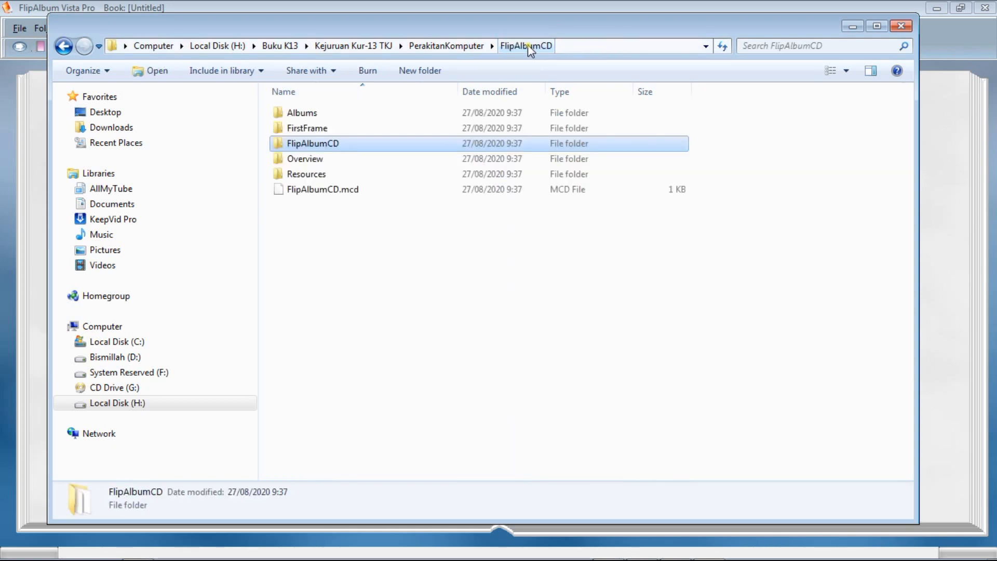
double_click(320, 130)
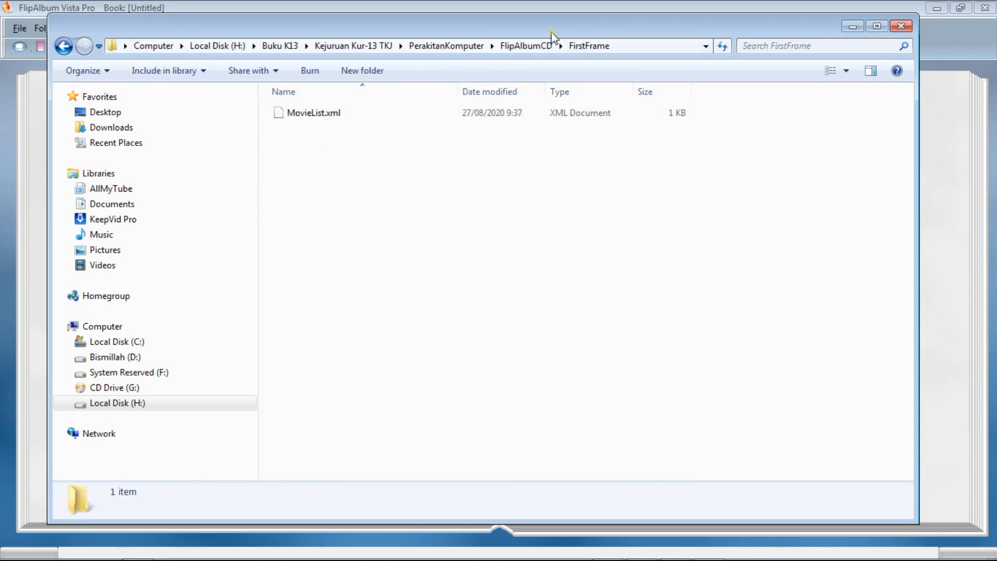
click(525, 45)
double_click(314, 113)
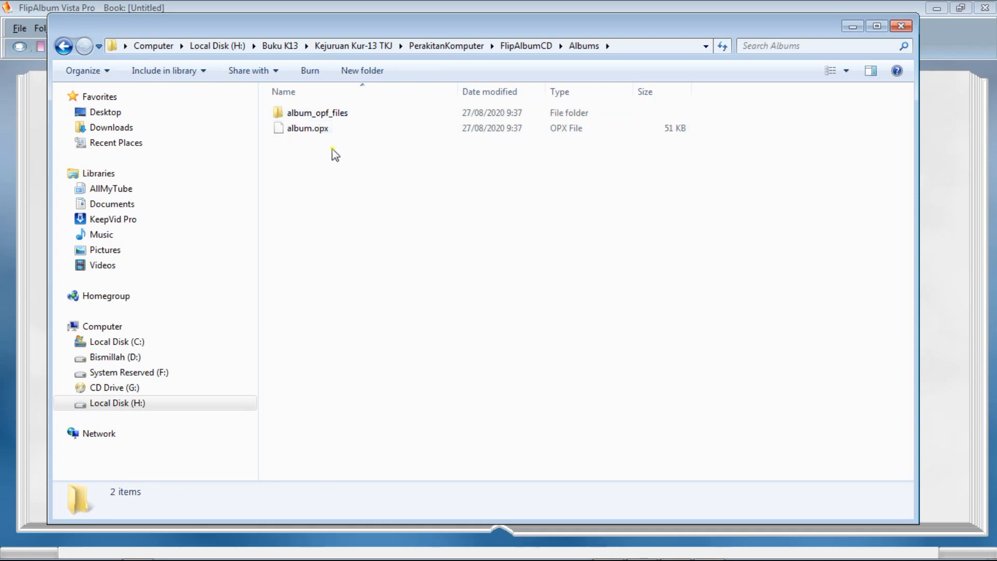
click(514, 48)
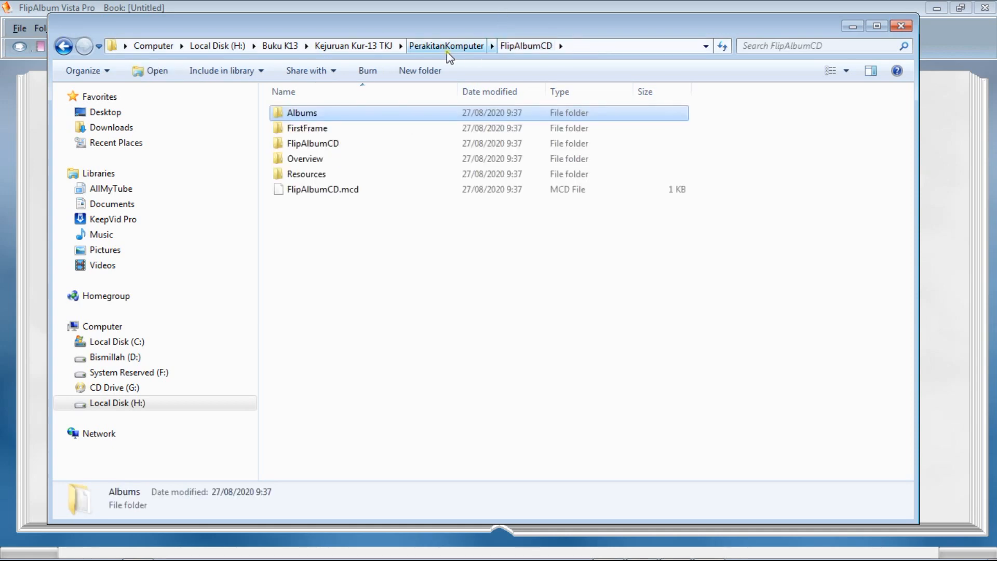
click(450, 48)
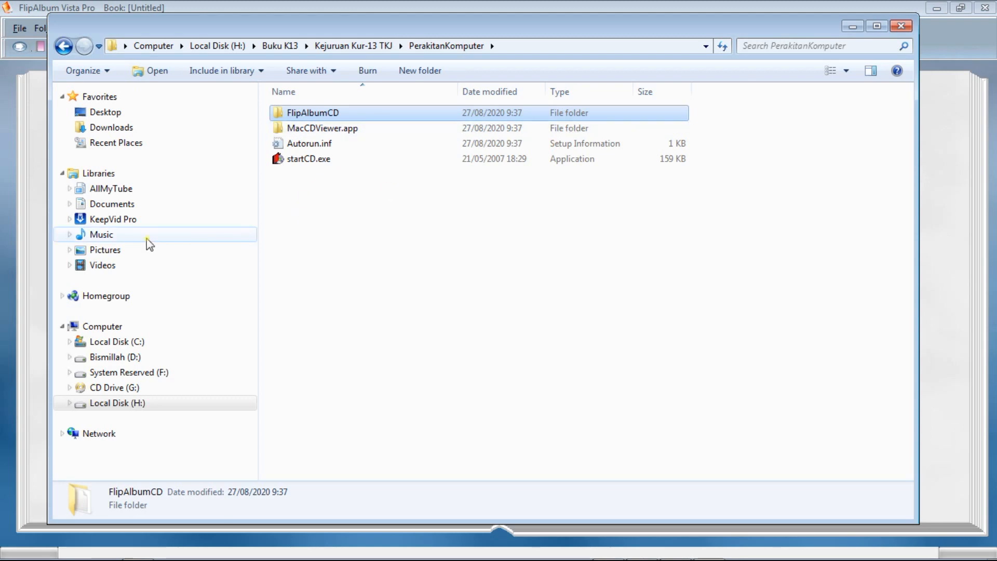
click(901, 26)
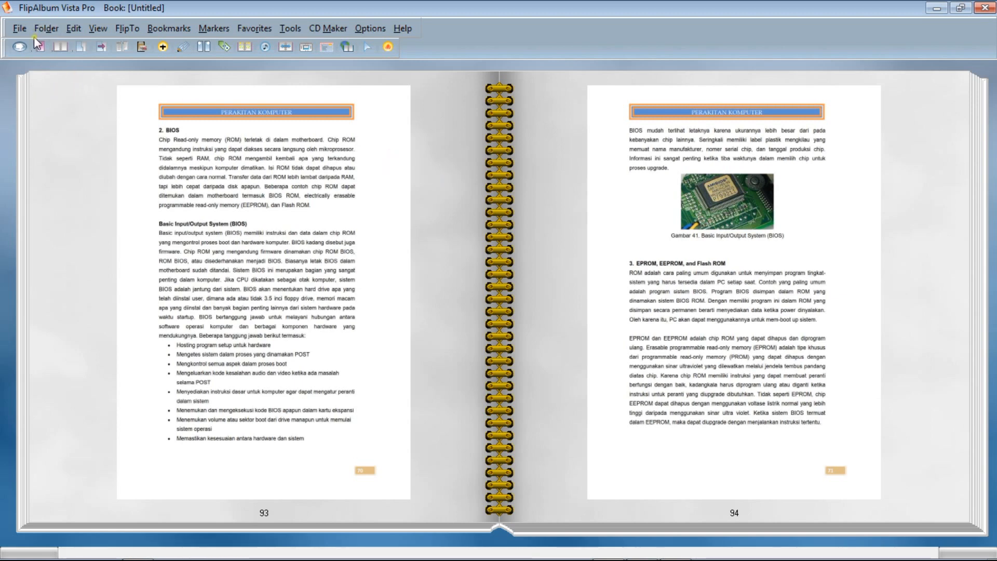
click(19, 29)
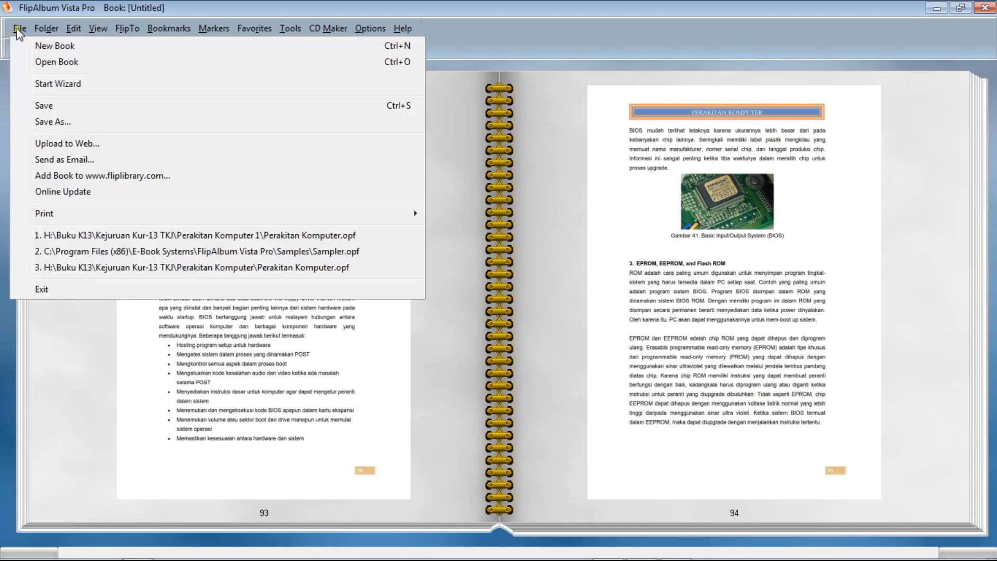
click(51, 46)
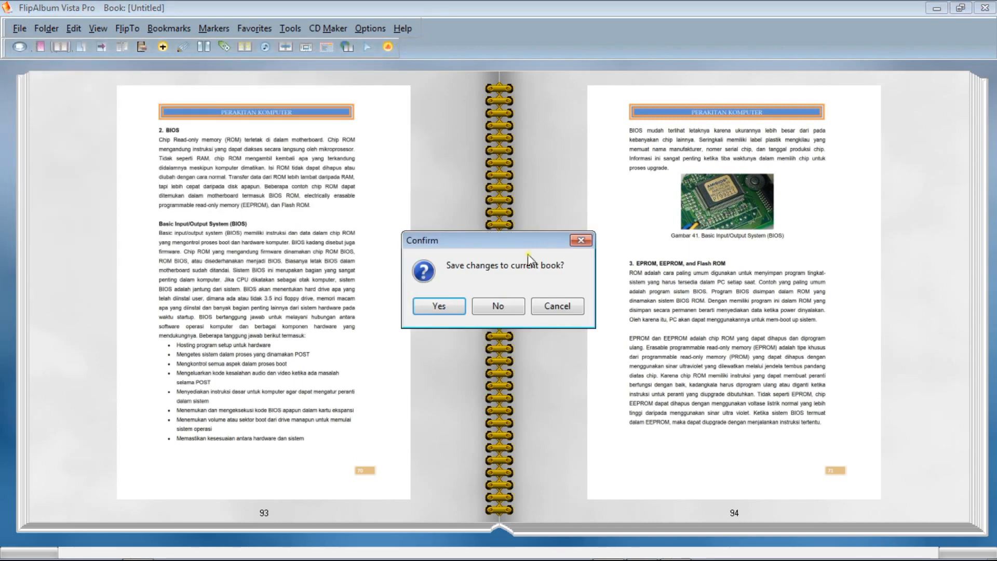
click(444, 310)
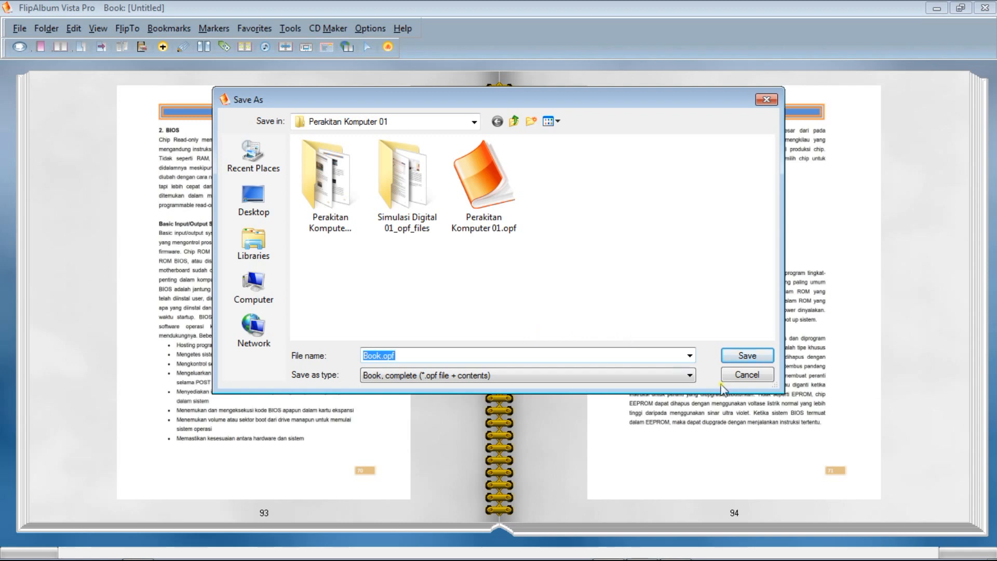
click(747, 374)
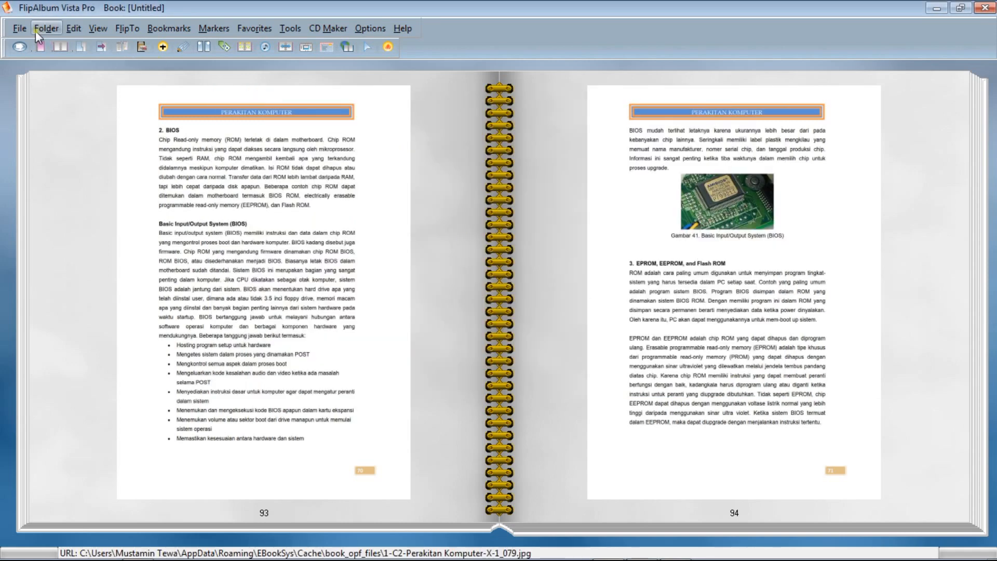
Start a new book without saving the changes to the current Perakitan Komputer book.
click(20, 28)
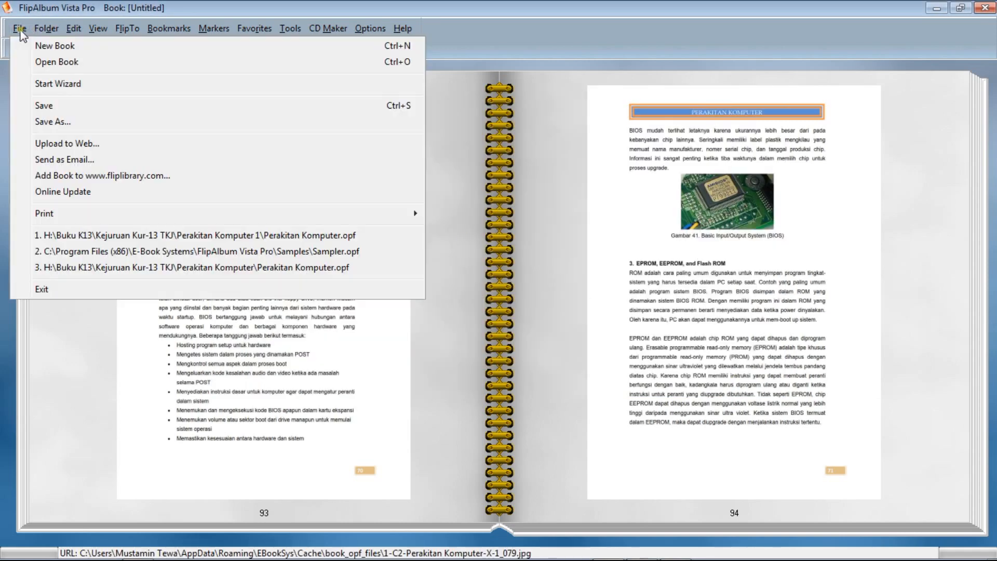
click(64, 46)
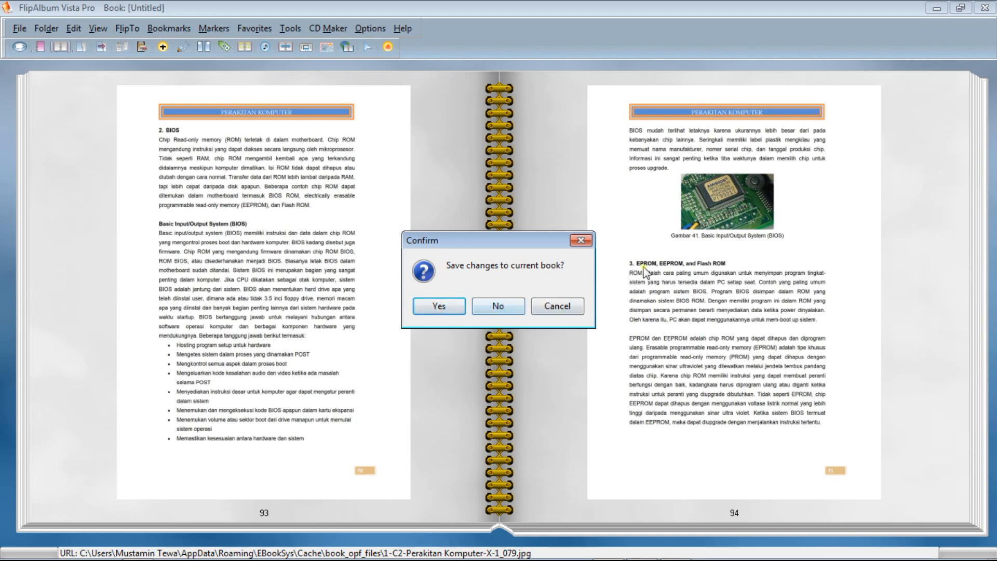
click(499, 304)
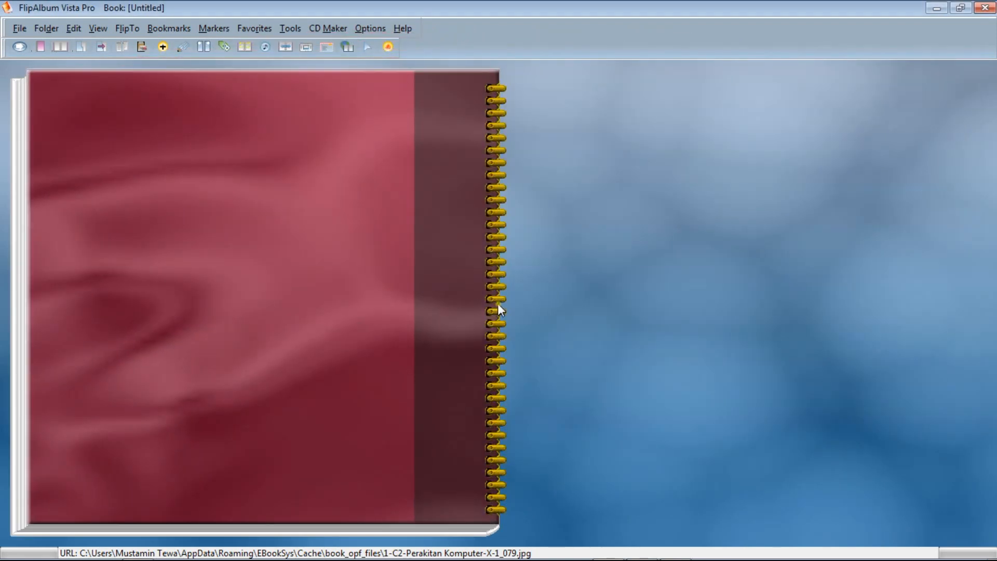
click(497, 303)
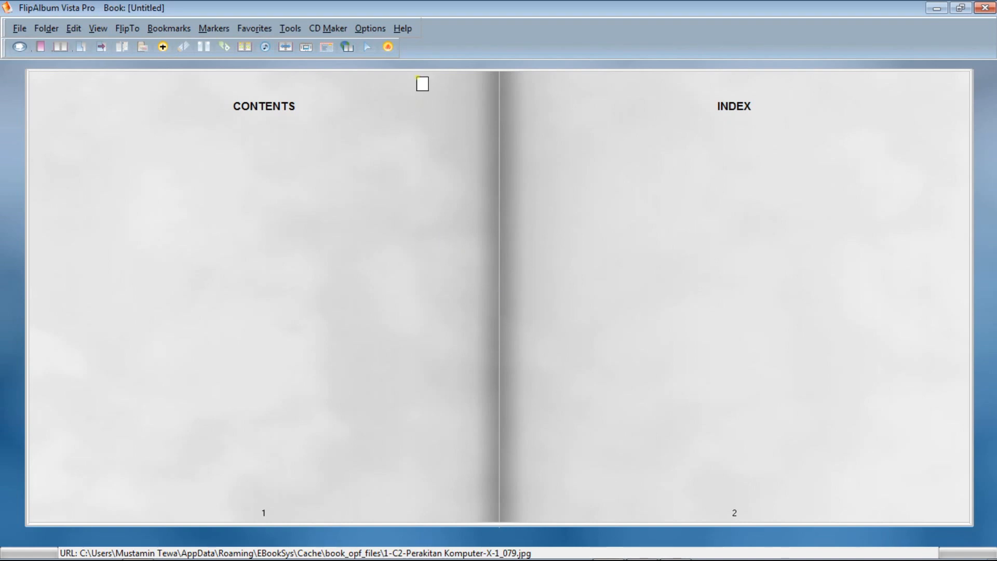
Try the RocketBlue5 and Gold book binders on the new book.
click(367, 30)
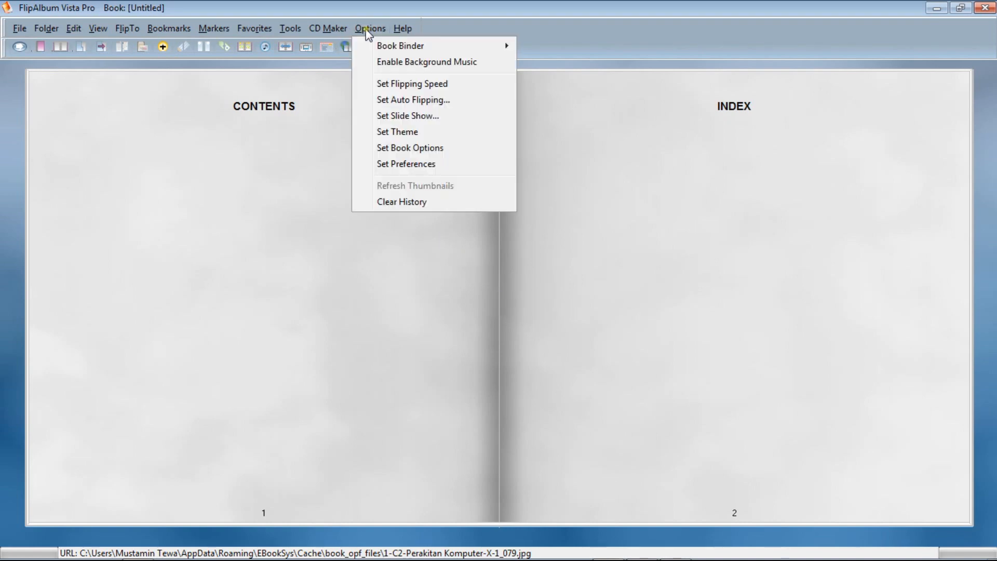
mouse_move(492, 51)
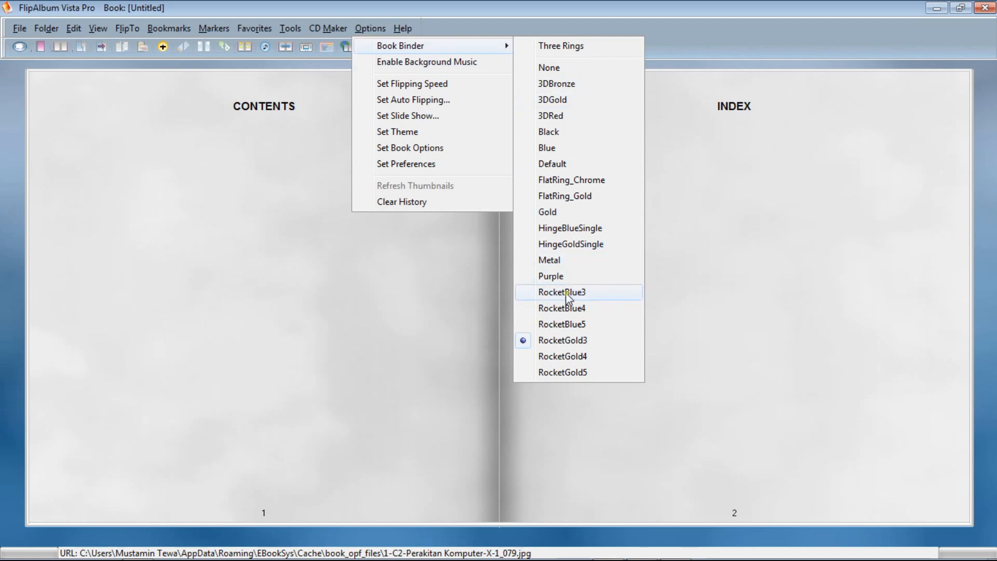
click(544, 325)
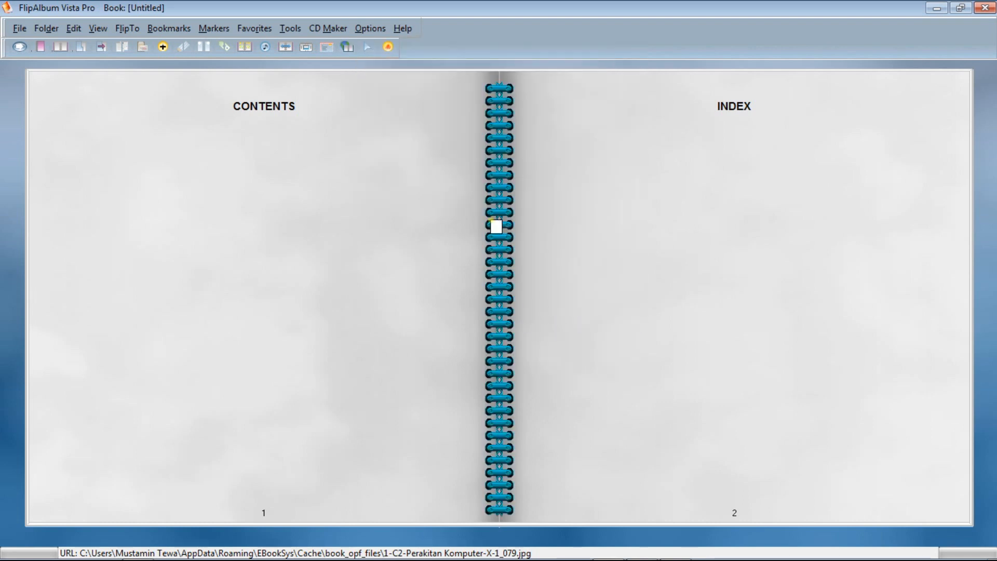
click(370, 28)
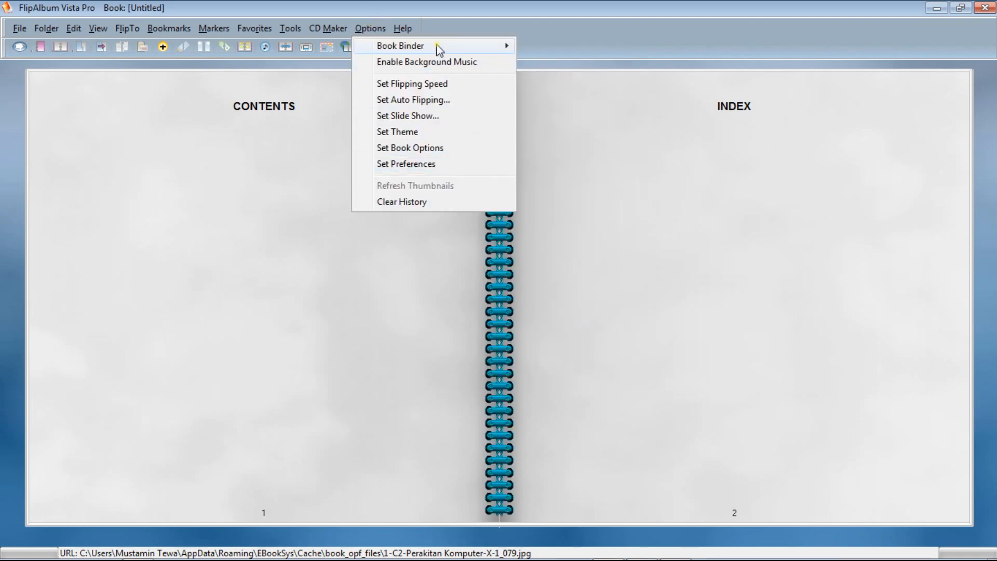
mouse_move(440, 51)
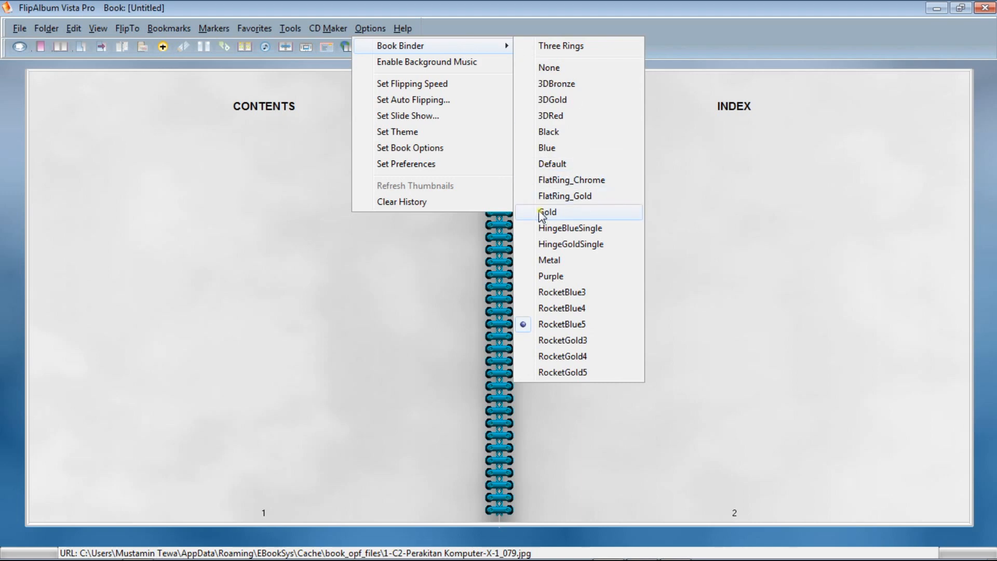
click(542, 213)
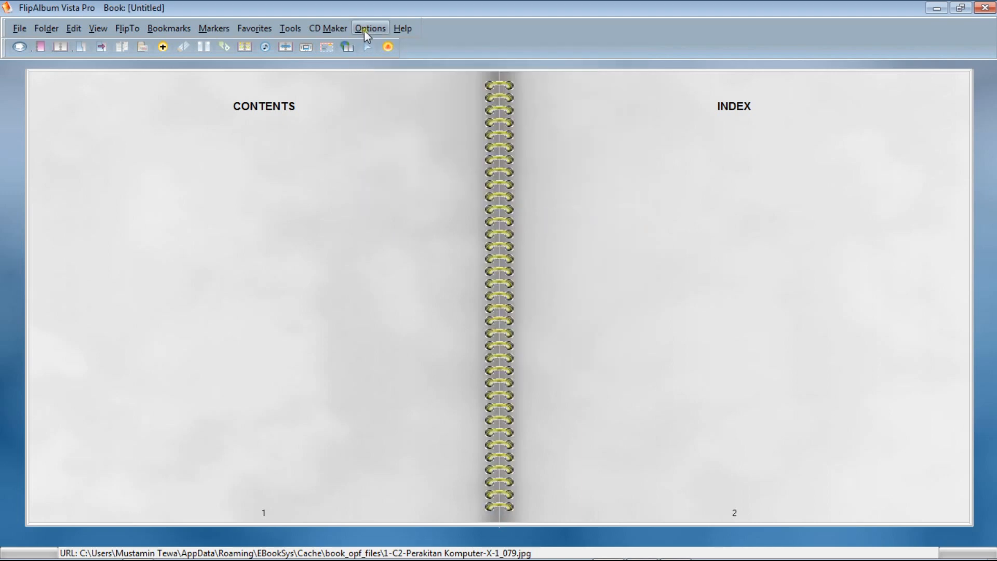
Set the new book's binder to 3DRed.
click(363, 30)
mouse_move(450, 46)
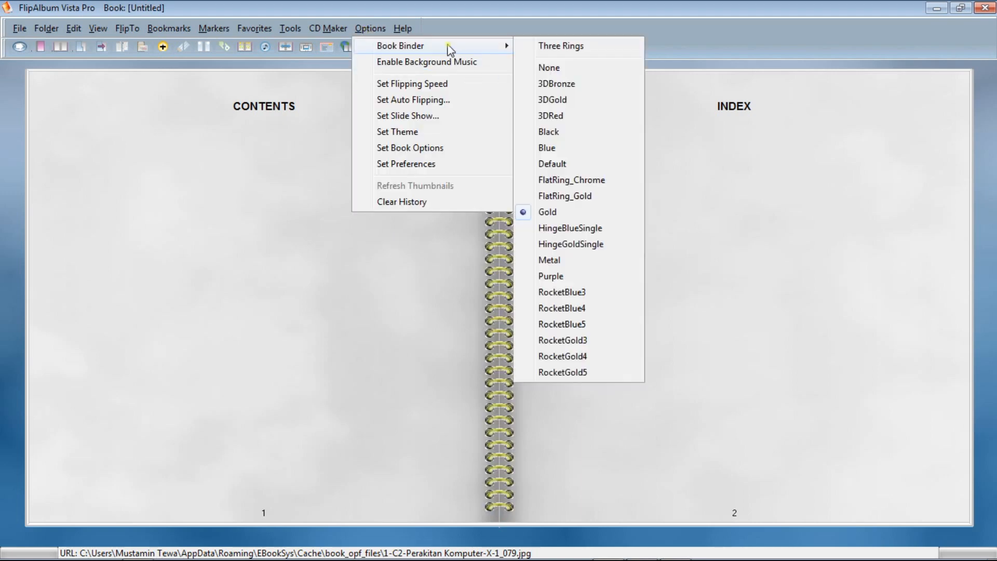
click(546, 116)
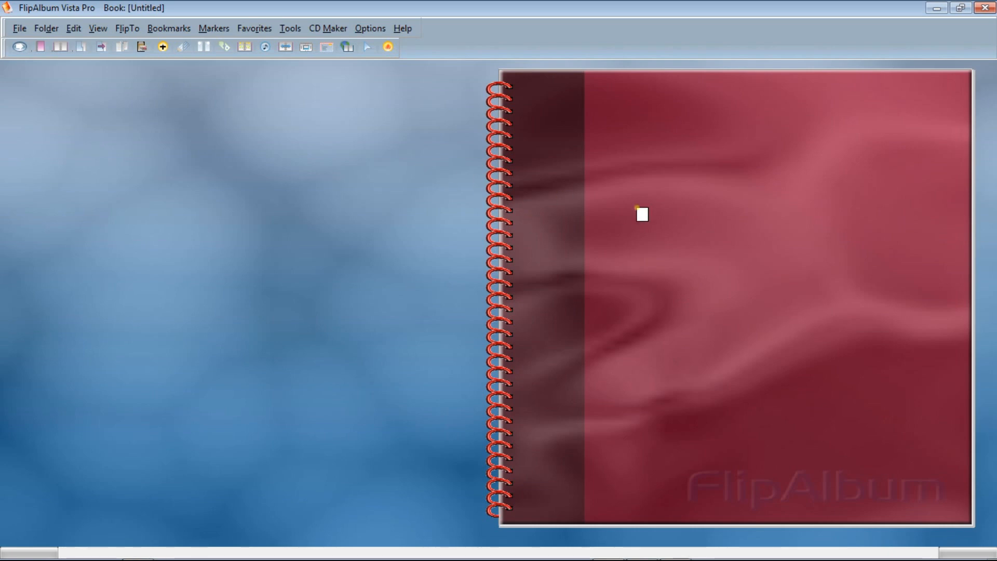
Set the front cover's background texture to the photo DSC_0099.JPG from the family photo folder on drive D:.
right_click(601, 144)
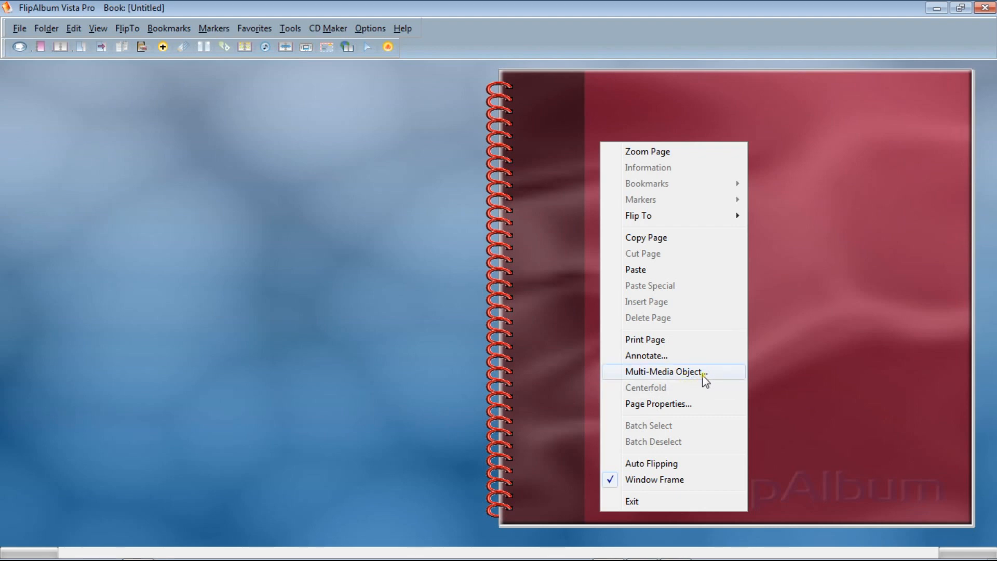
click(678, 405)
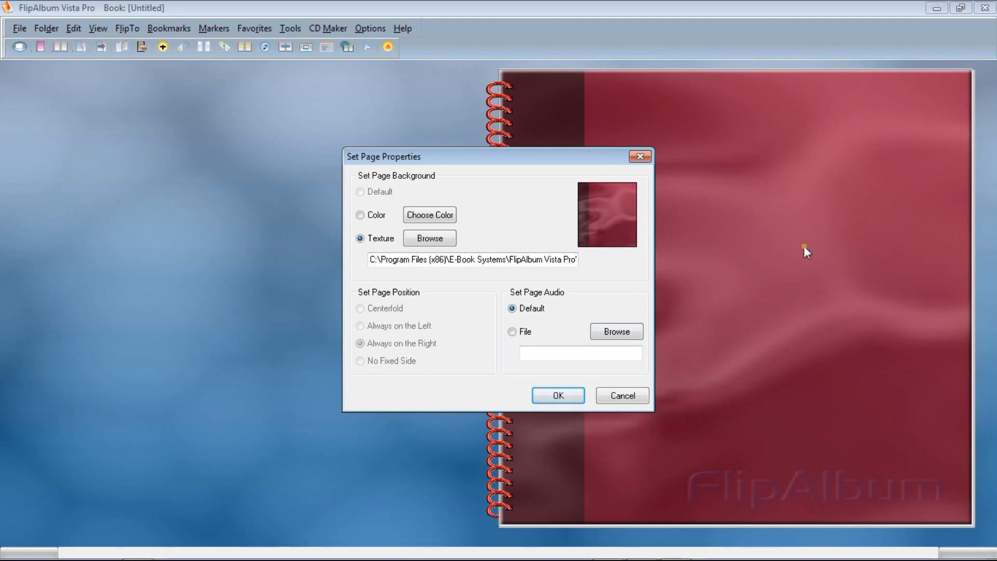
click(429, 239)
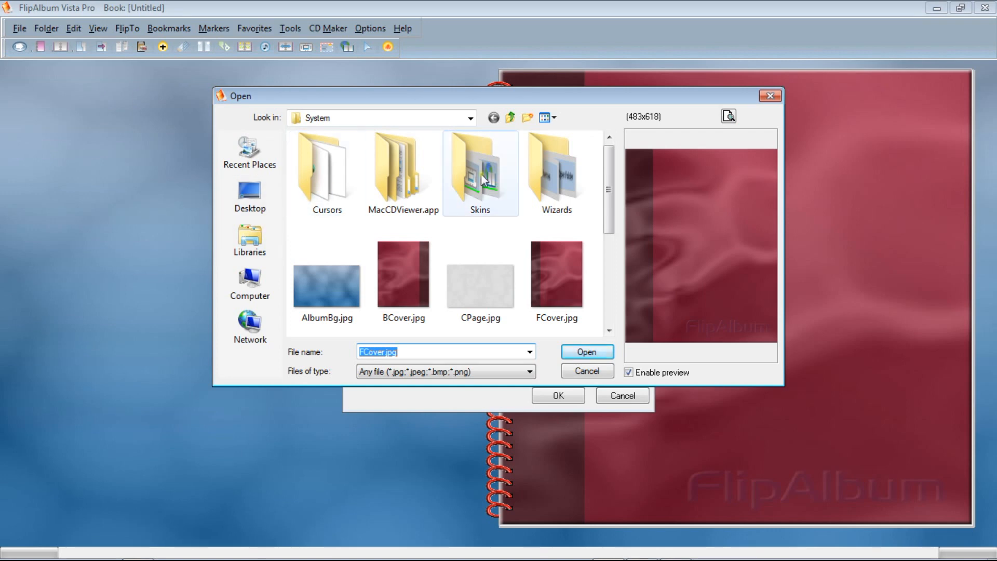
click(470, 118)
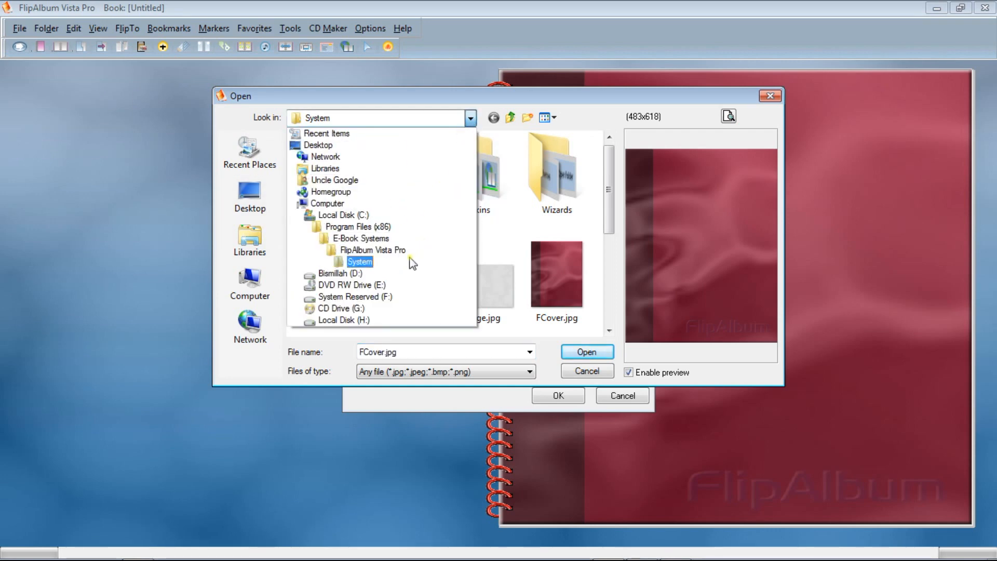
click(386, 275)
drag(335, 332, 439, 338)
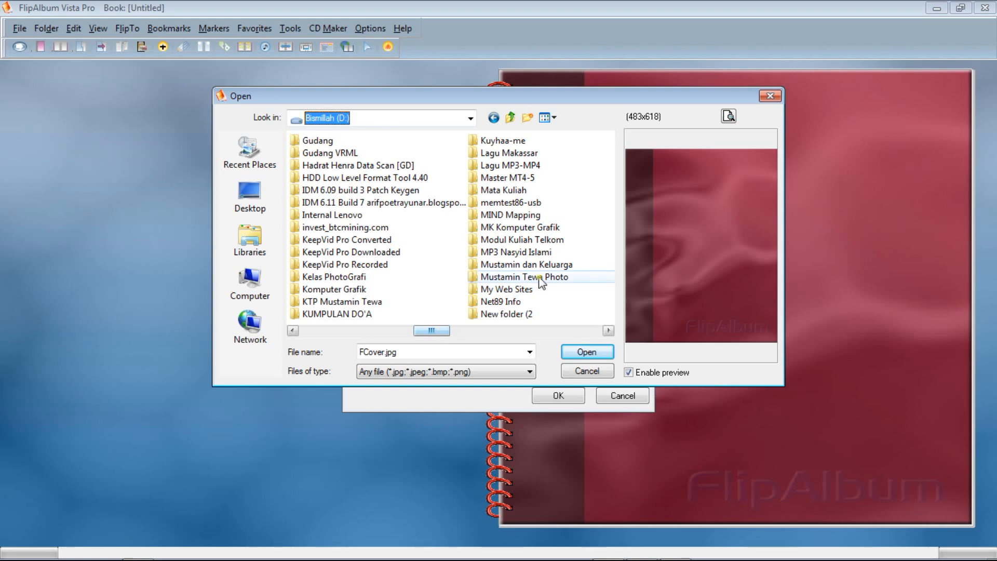
double_click(521, 266)
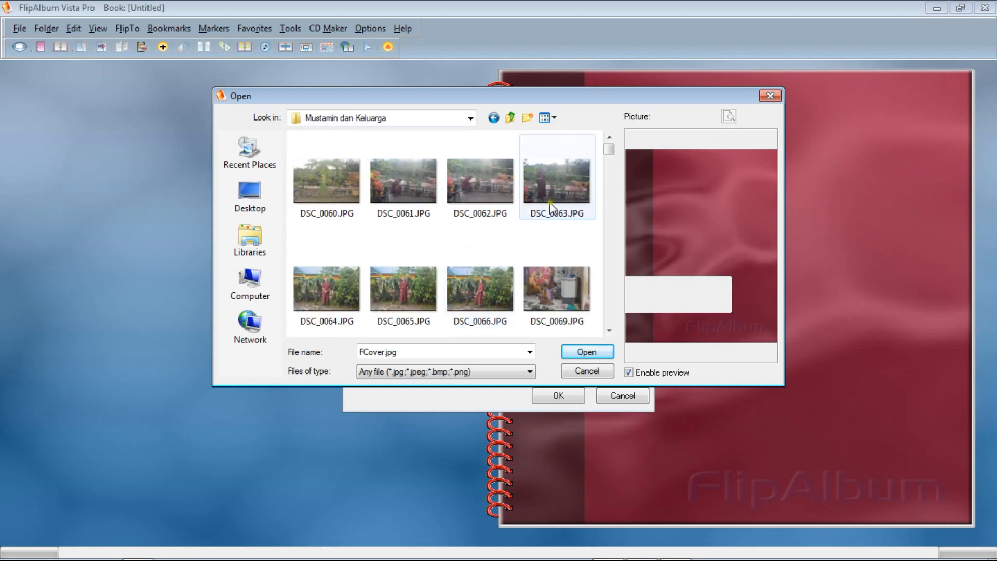
drag(610, 150, 616, 204)
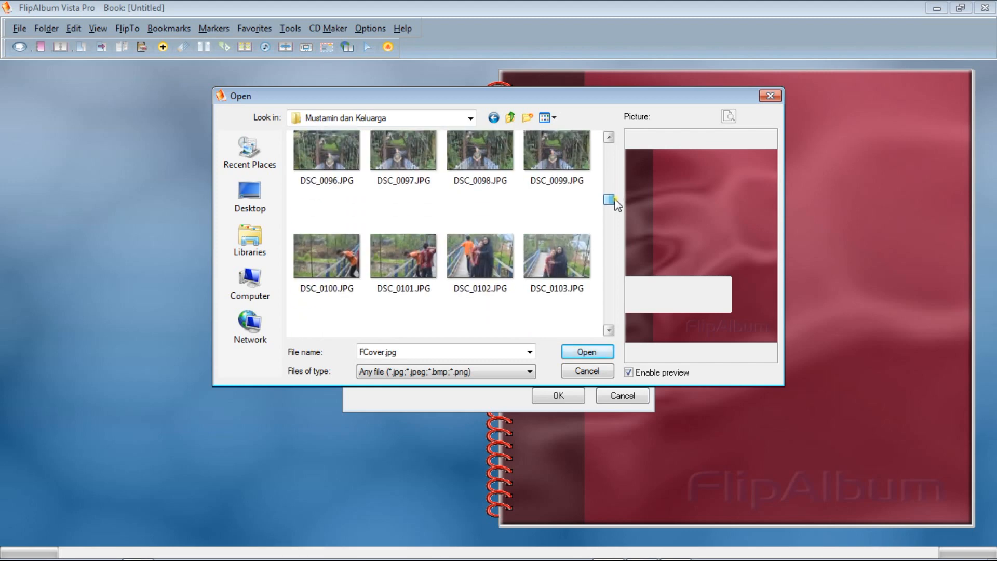
click(564, 153)
double_click(563, 152)
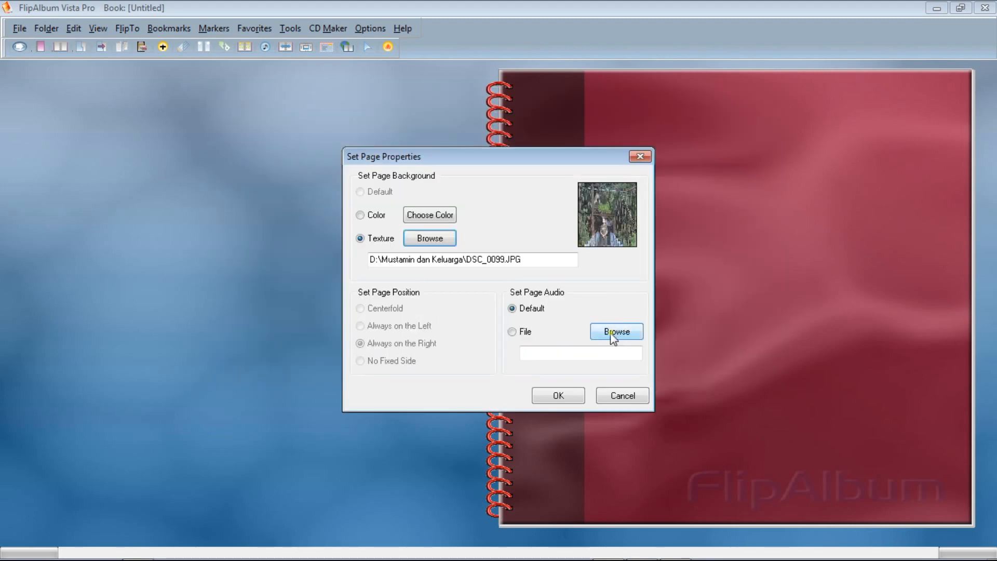
click(570, 396)
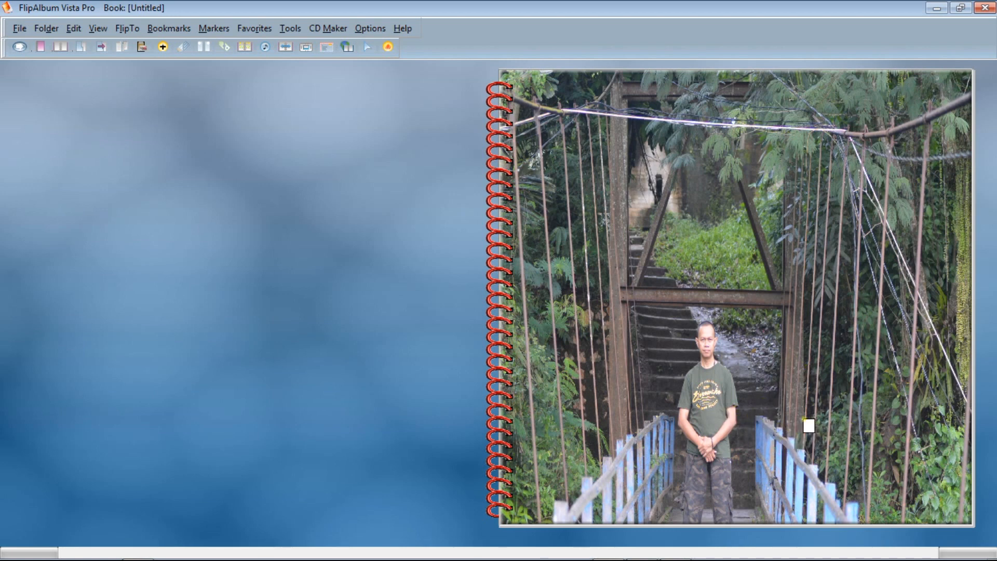
Flip the cover open, back and open again to check the photo cover and the first pages.
click(774, 345)
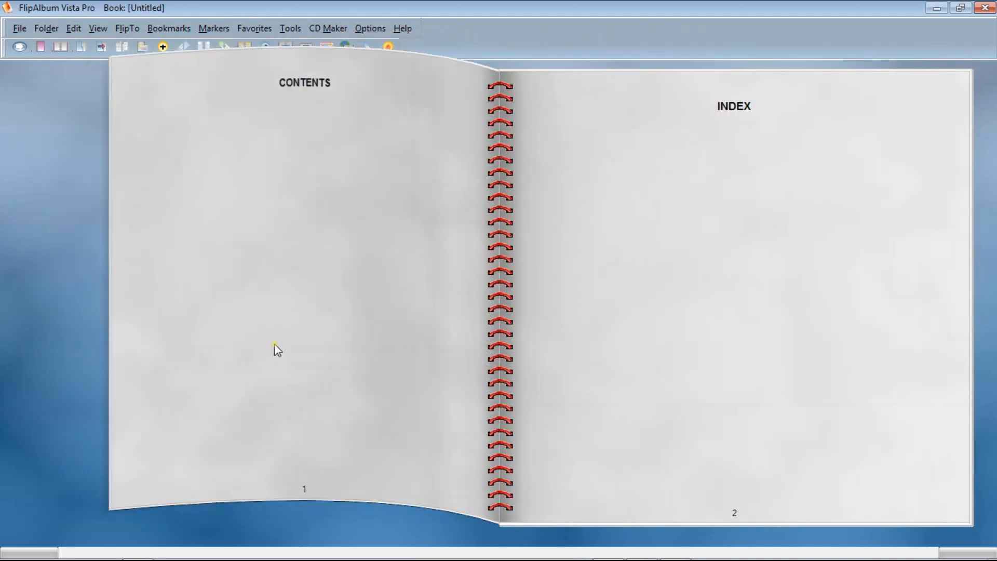
click(275, 344)
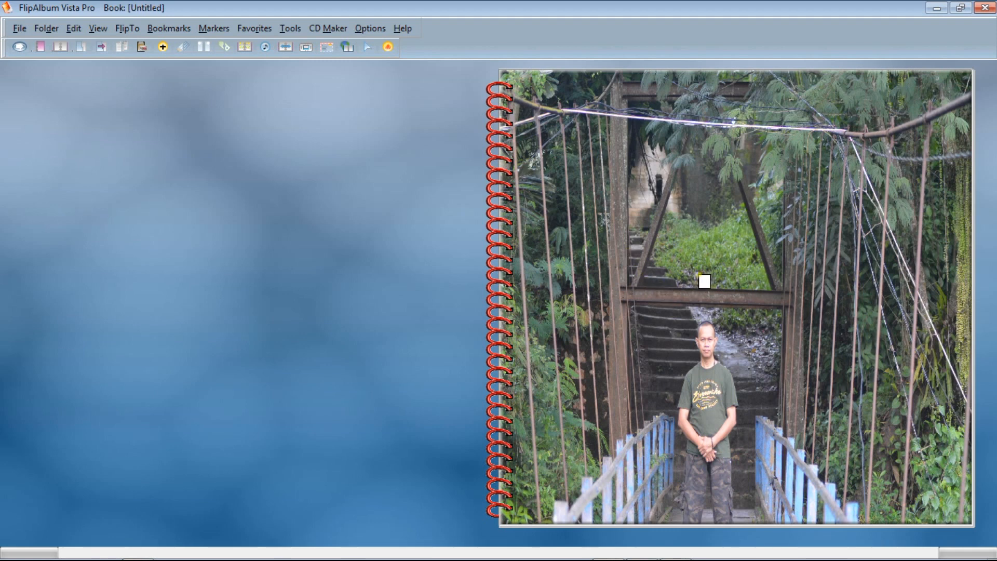
click(697, 281)
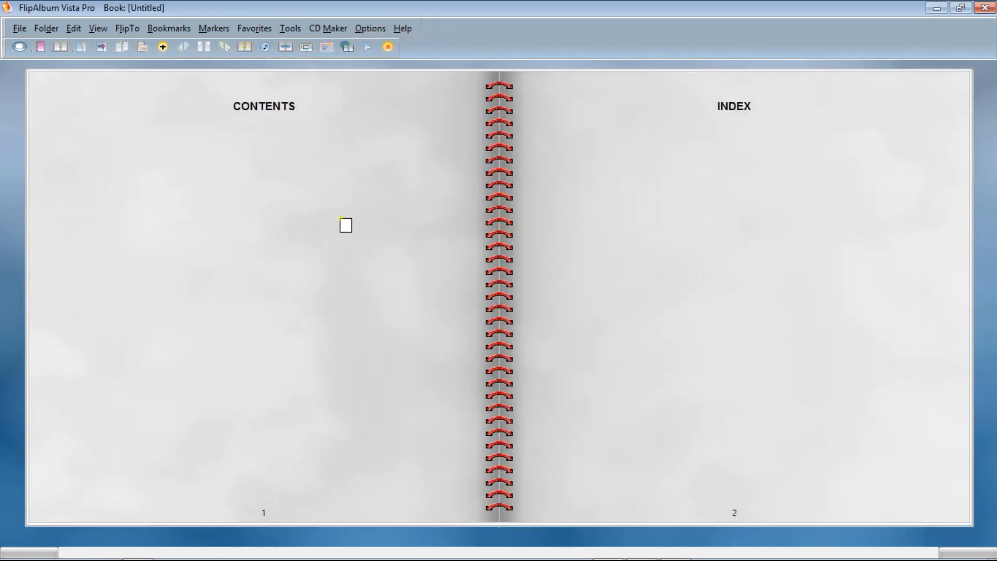
Check the Kejuruan Kur-13 TKJ folder for insertable multi-media objects and close the dialog.
click(163, 47)
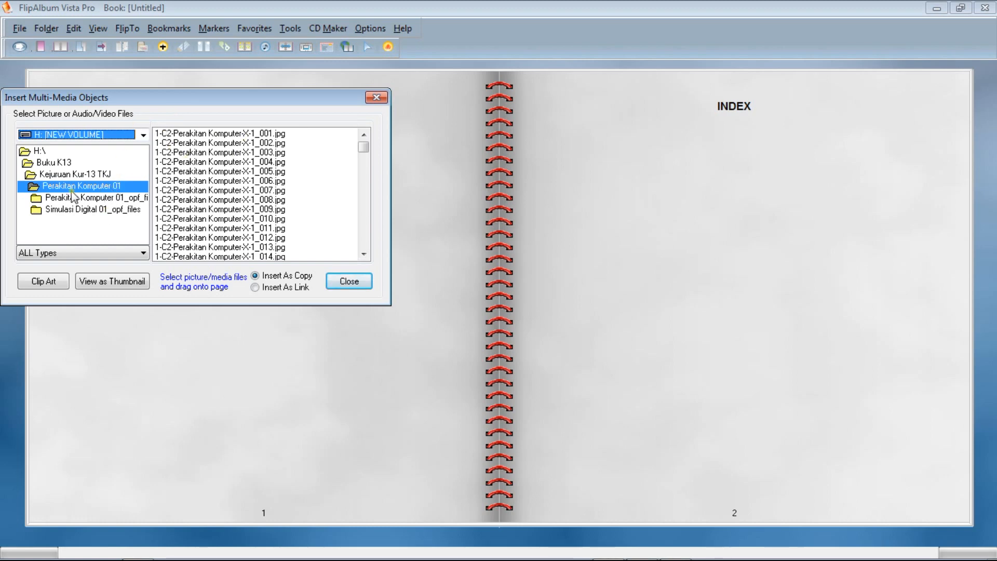
click(65, 175)
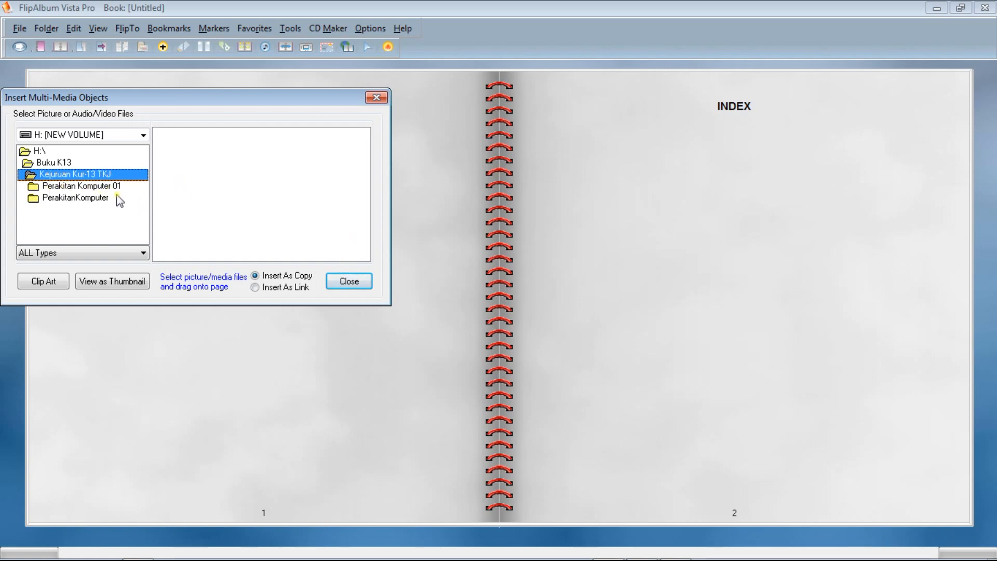
click(349, 282)
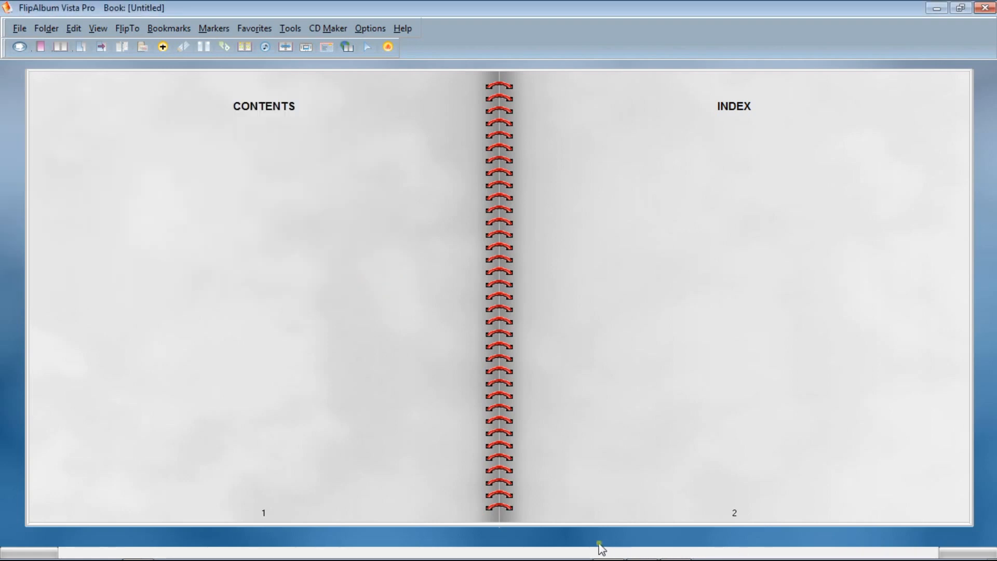
In Windows Explorer, go to H:\Buku K13\Kejuruan Kur-13 TKJ and open 3-C2-Simulasi Digital-X-1.pdf in PDF-XChange Editor.
mouse_move(488, 559)
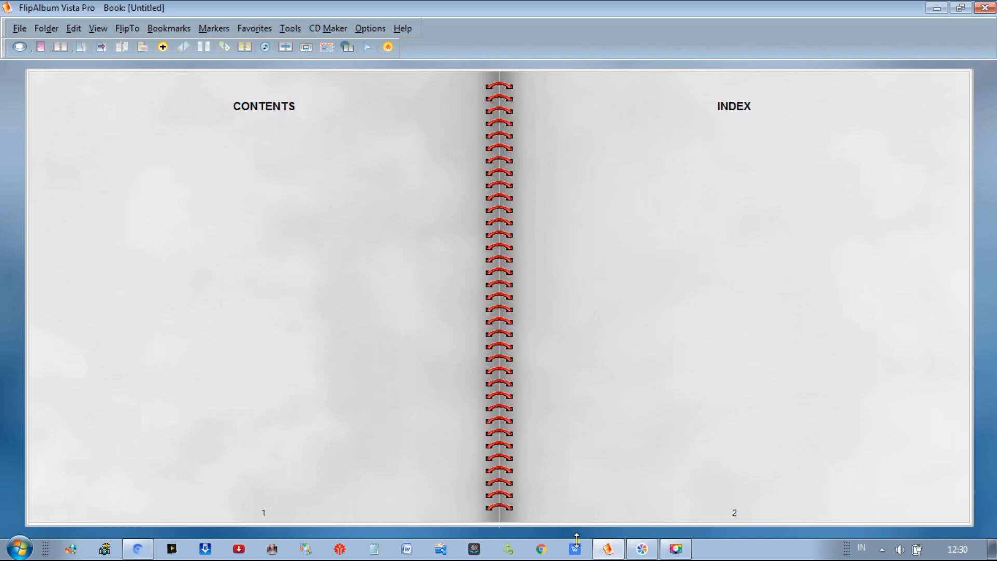
right_click(19, 551)
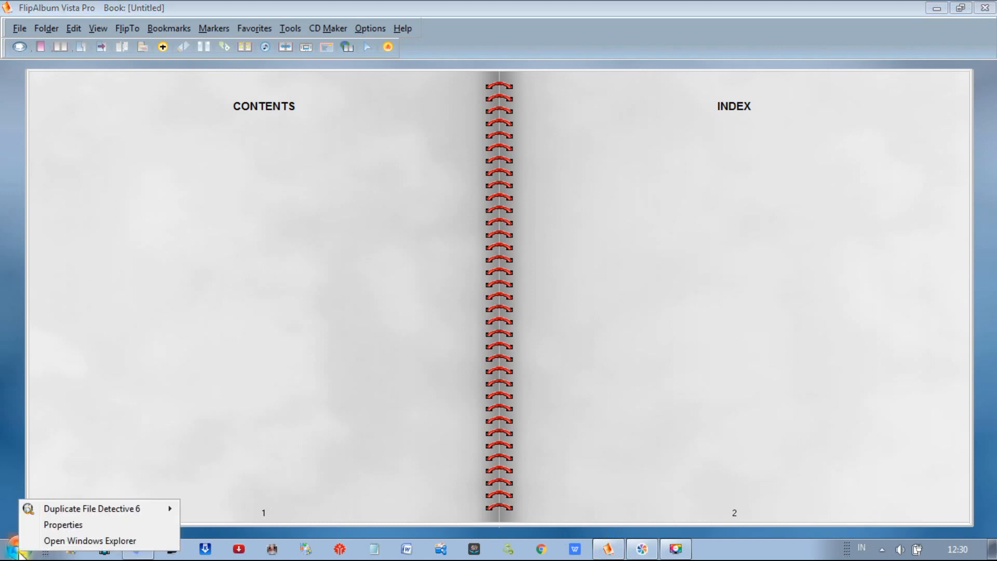
click(58, 542)
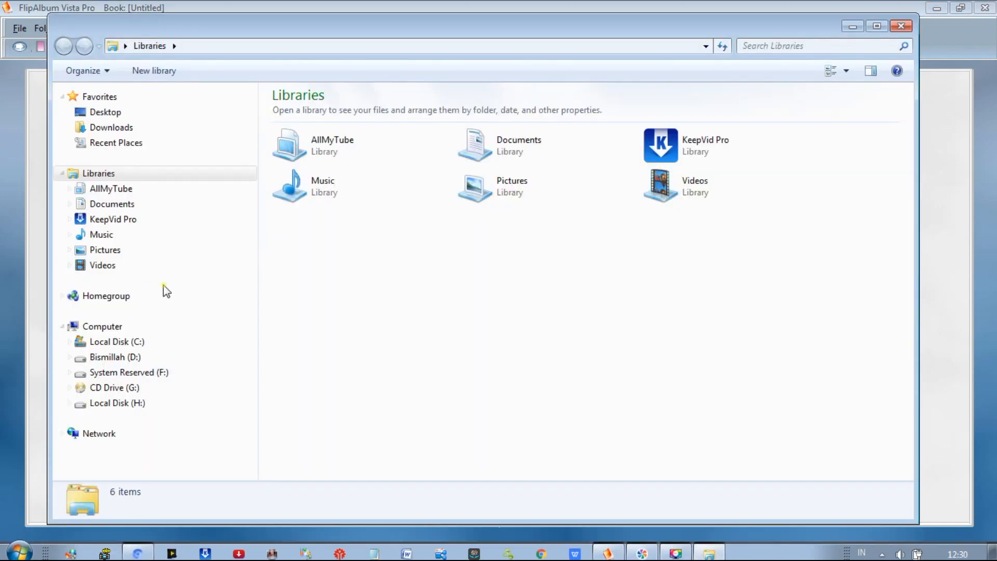
click(127, 404)
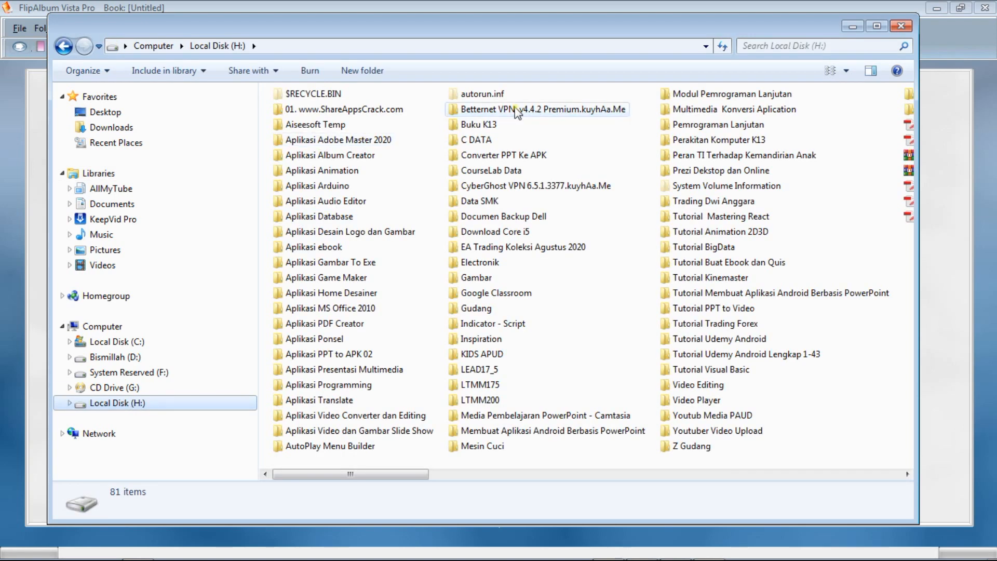
double_click(474, 129)
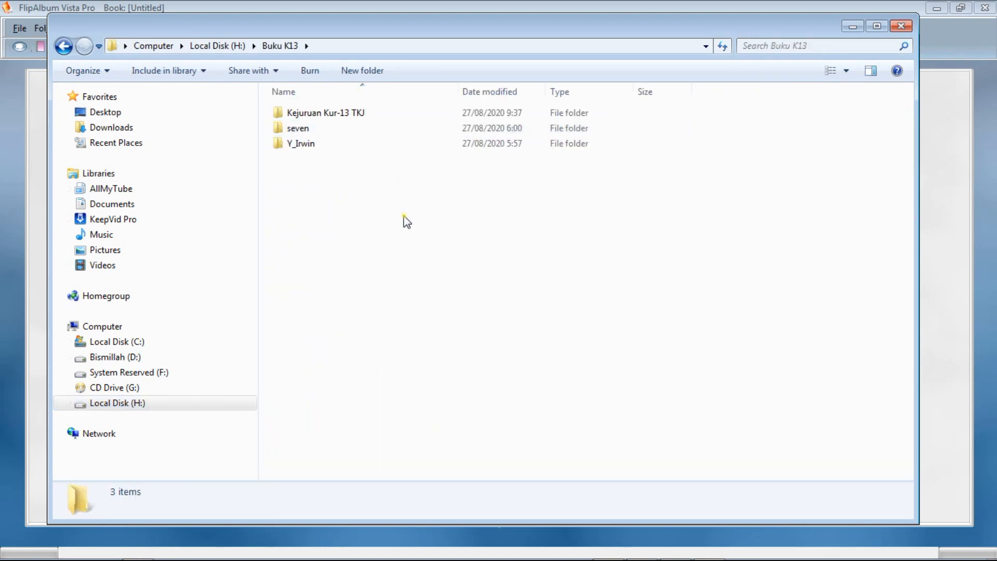
double_click(328, 114)
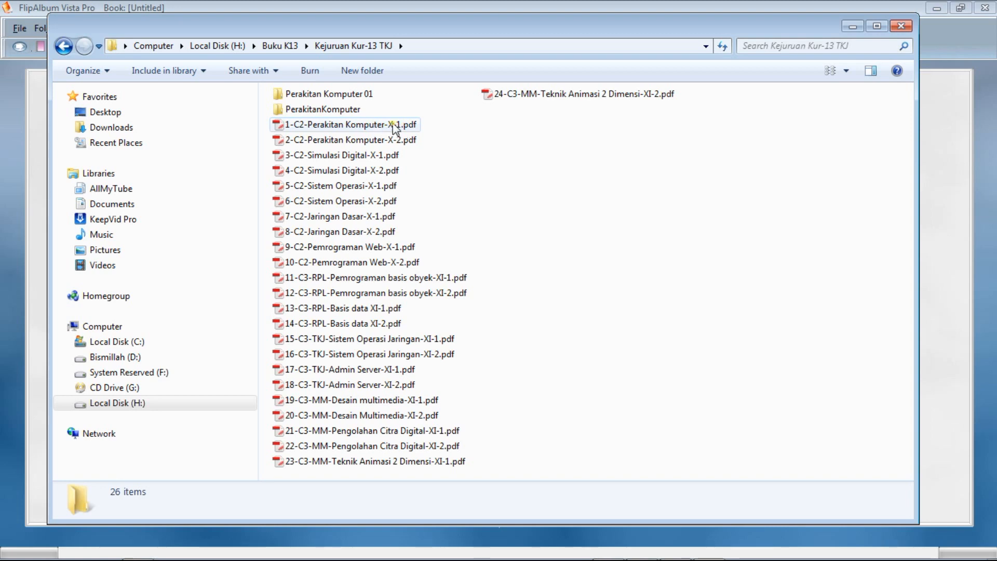
double_click(355, 156)
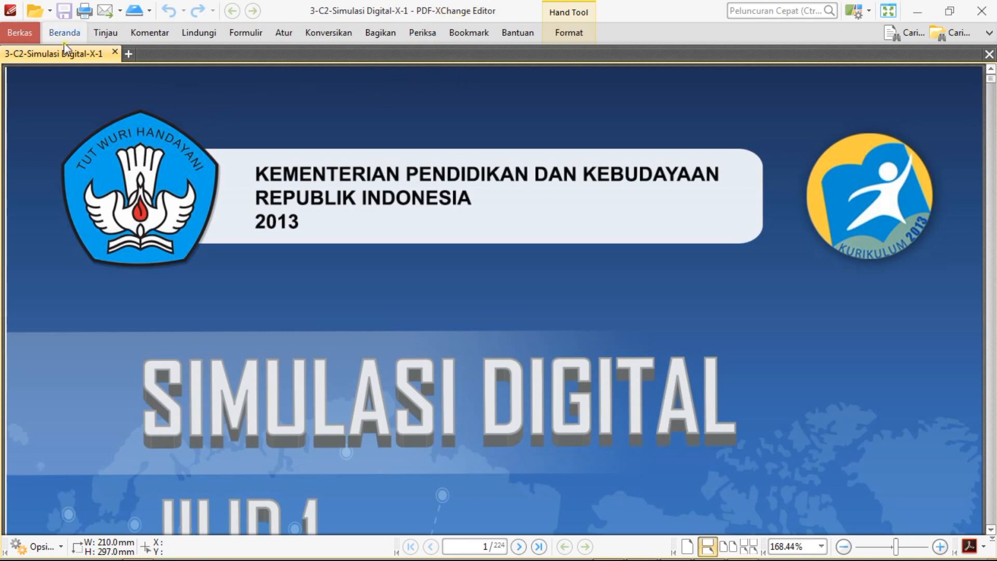
Set up a JPEG image export of all PDF pages at 150 dpi to H:\Buku K13\Kejuruan Kur-13 TKJ\Simulasi Digital 01.
click(317, 35)
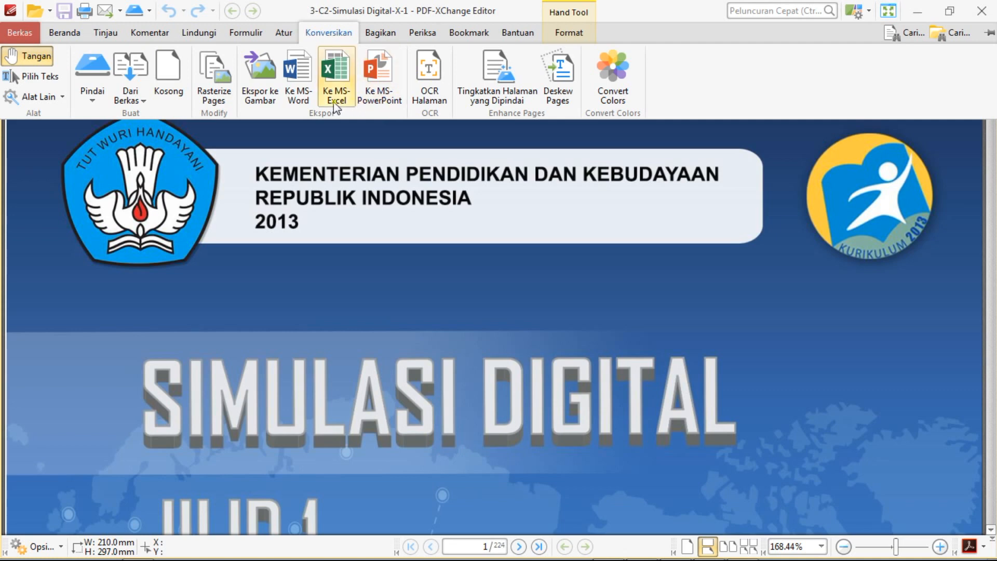
click(260, 88)
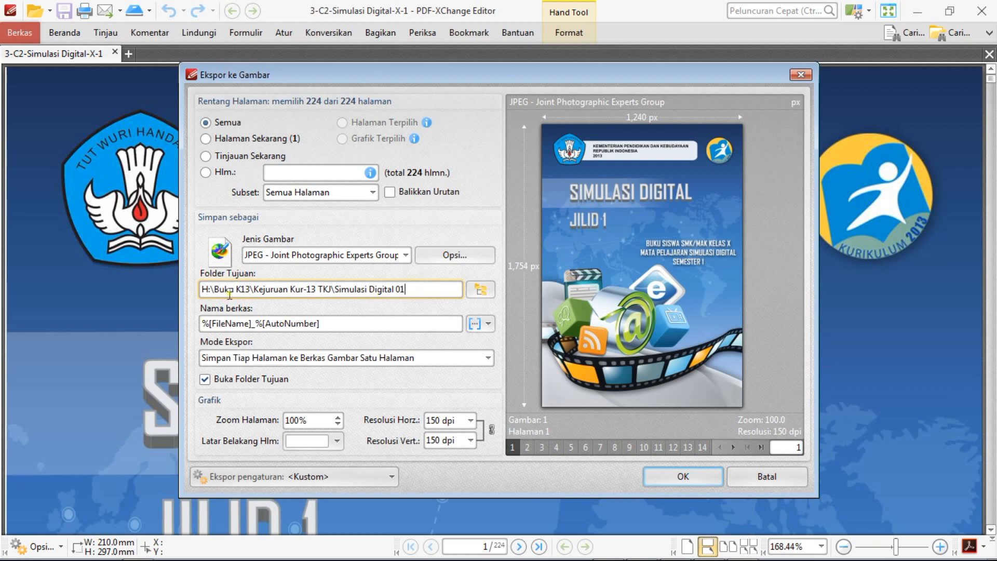
click(482, 294)
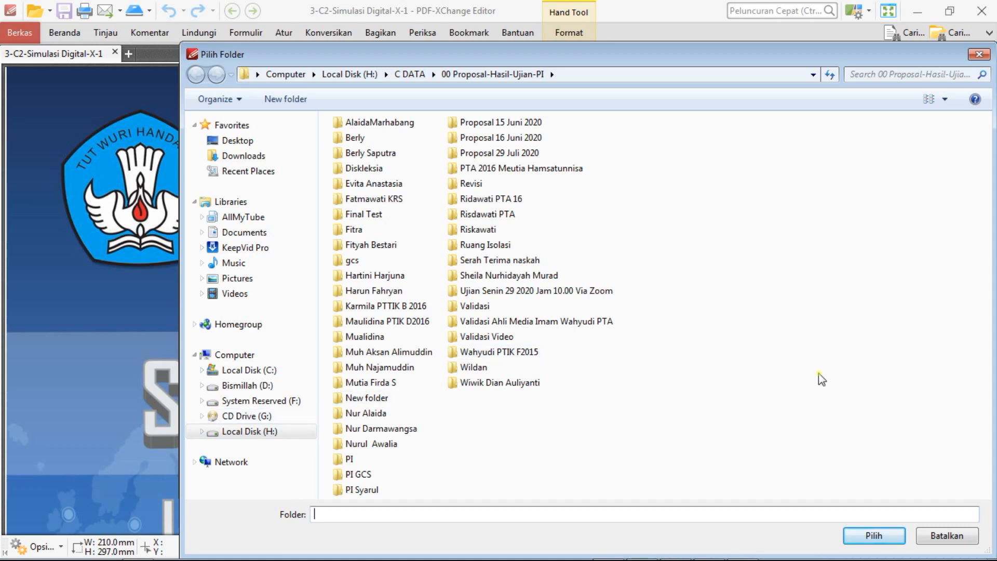
click(979, 52)
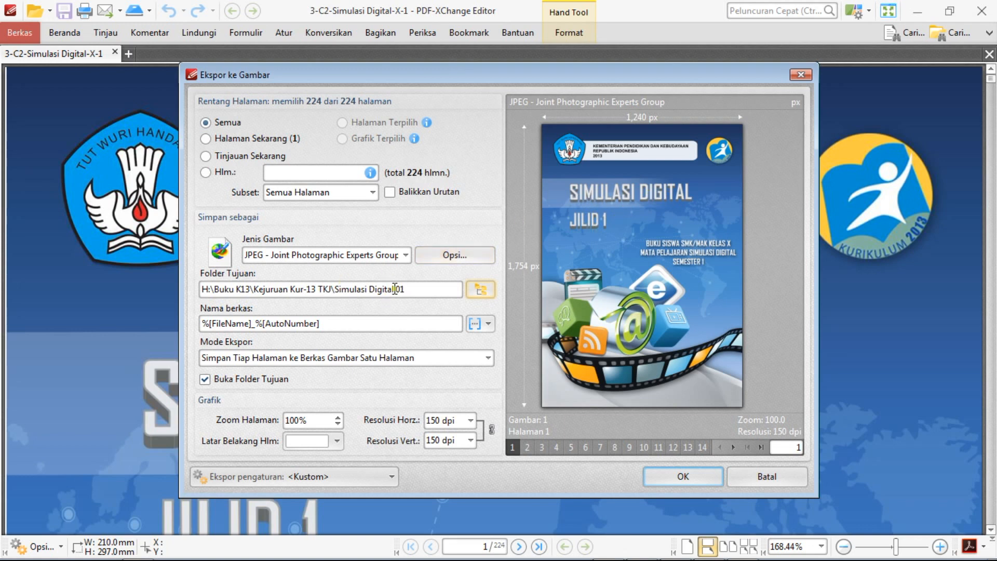
drag(336, 288, 413, 289)
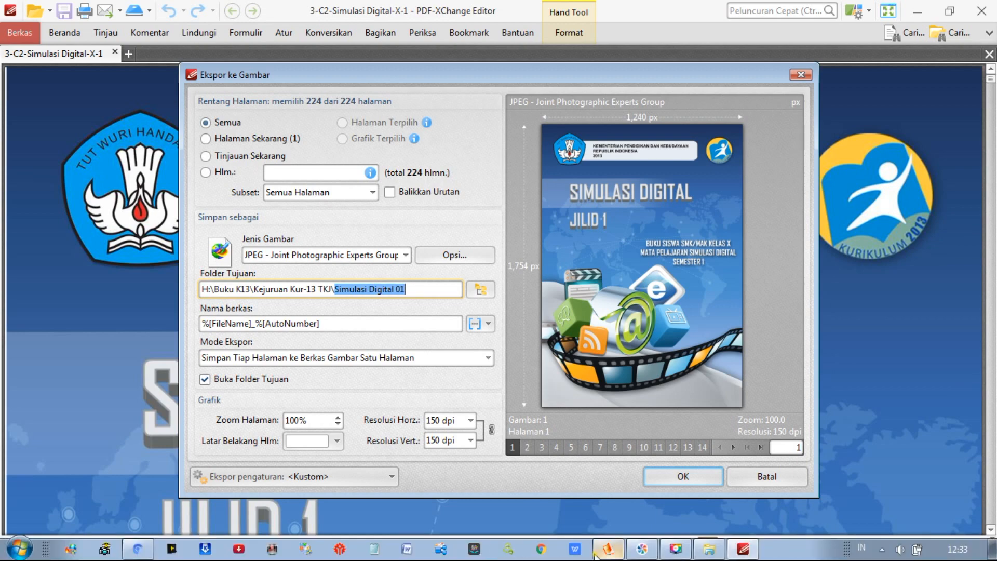
Check the existing folders in Kejuruan Kur-13 TKJ, then run the image export to the Simulasi Digital 01 folder.
click(709, 549)
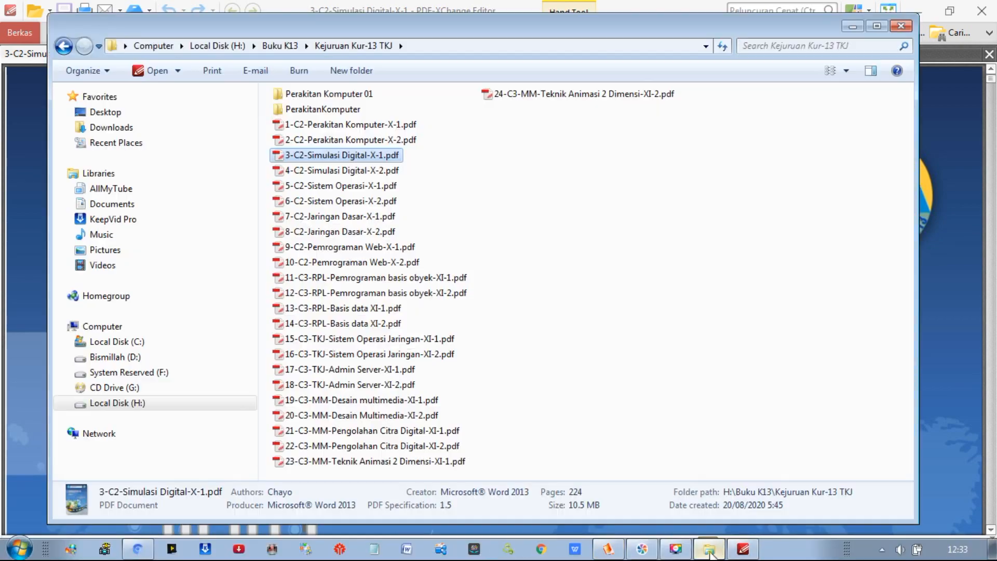
click(478, 146)
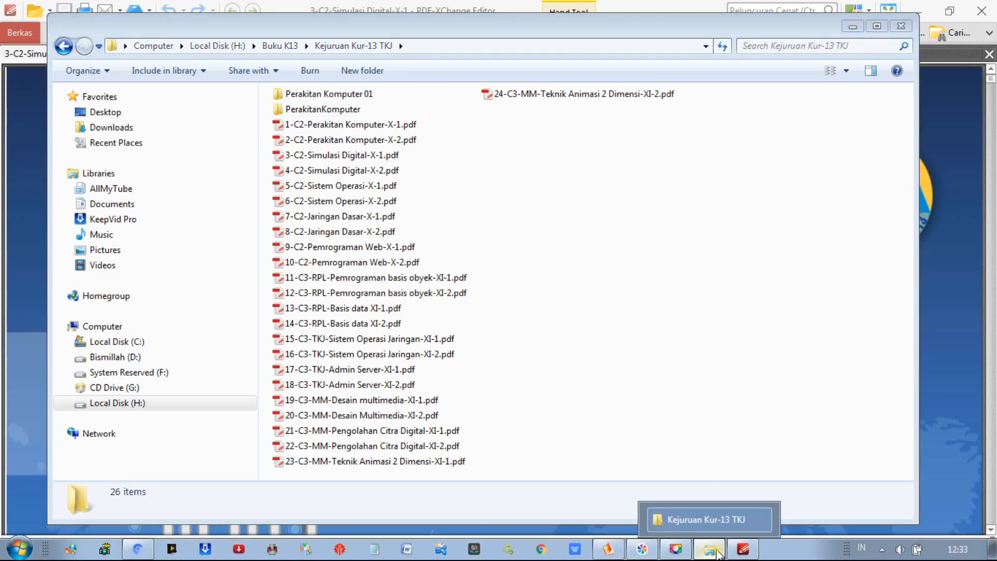
click(709, 549)
click(424, 292)
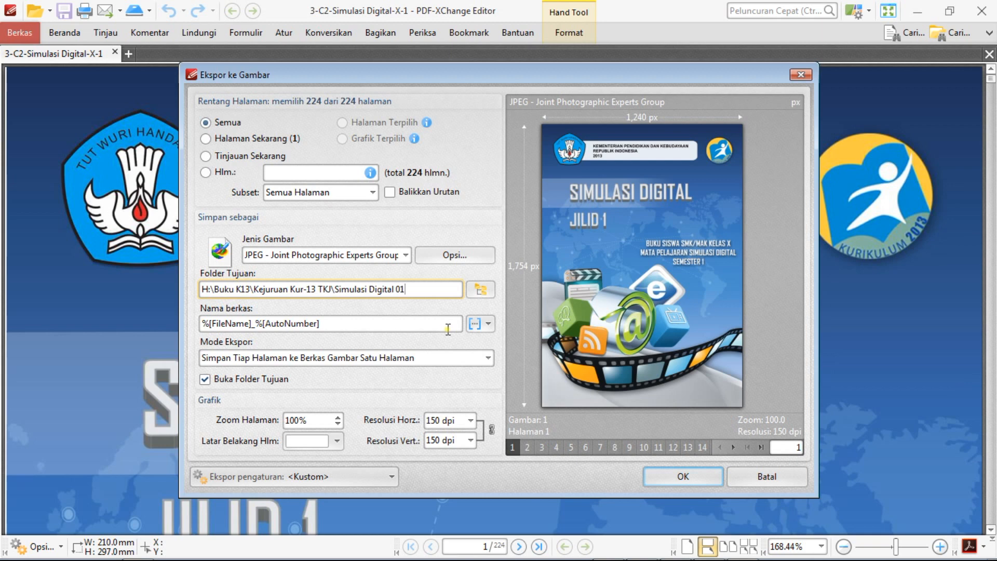
click(681, 477)
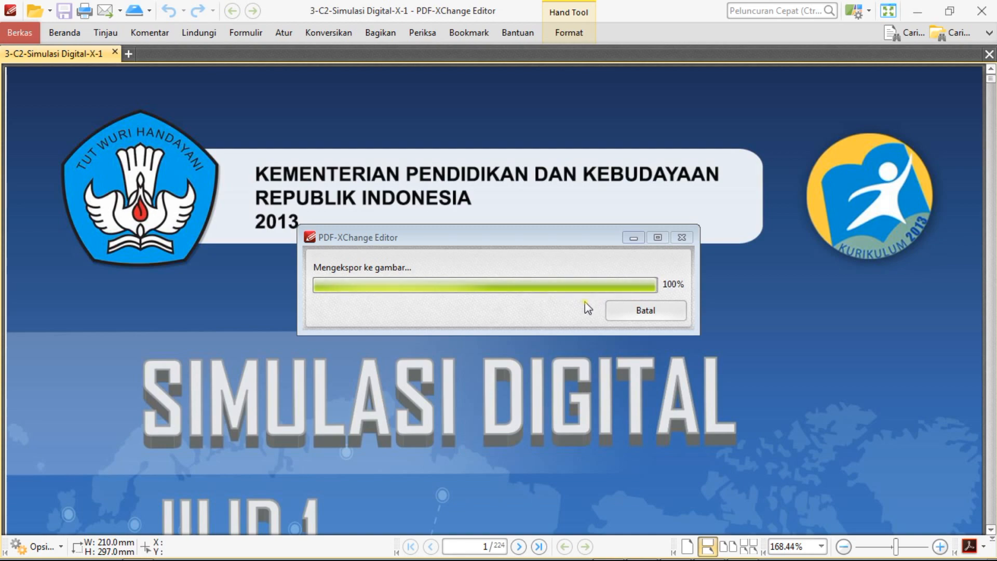
Select all exported page images in the Simulasi Digital 01 folder and look through them.
key(ctrl+a)
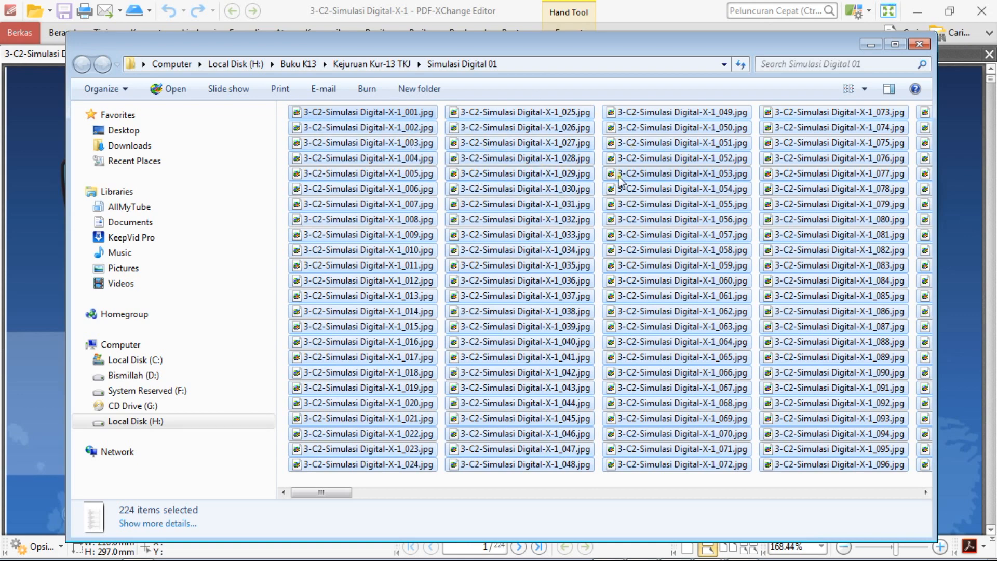
mouse_move(323, 494)
mouse_down()
mouse_move(567, 498)
mouse_move(310, 503)
mouse_up()
drag(341, 494, 417, 513)
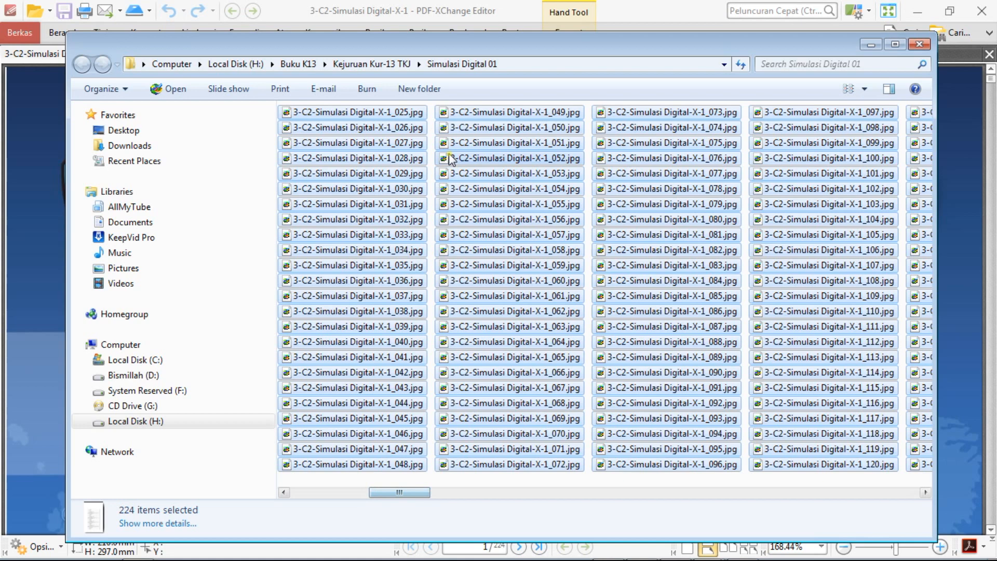
Look through the book folders in Kejuruan Kur-13 TKJ, including the contents of PerakitanKomputer and Simulasi Digital 01.
click(377, 66)
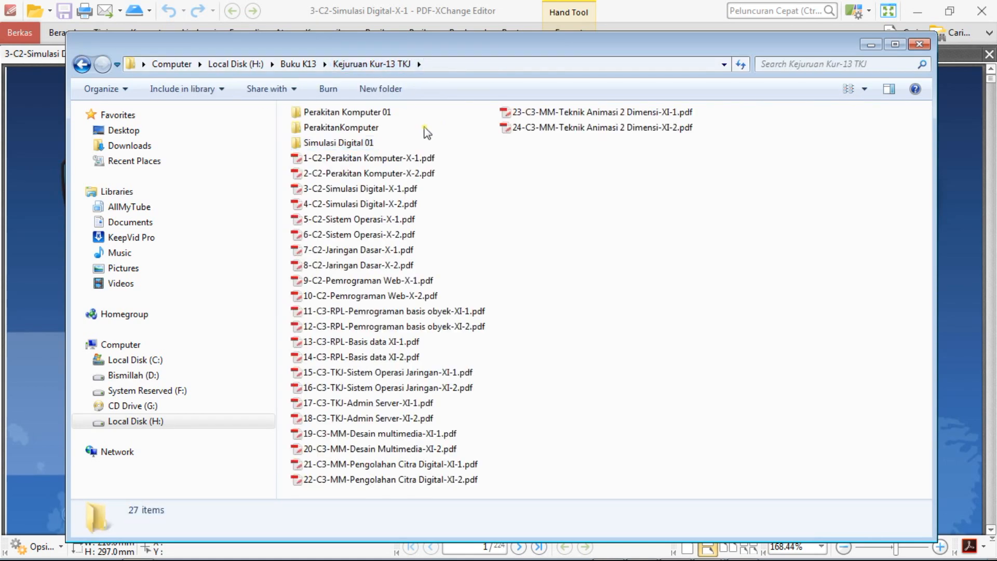
click(375, 114)
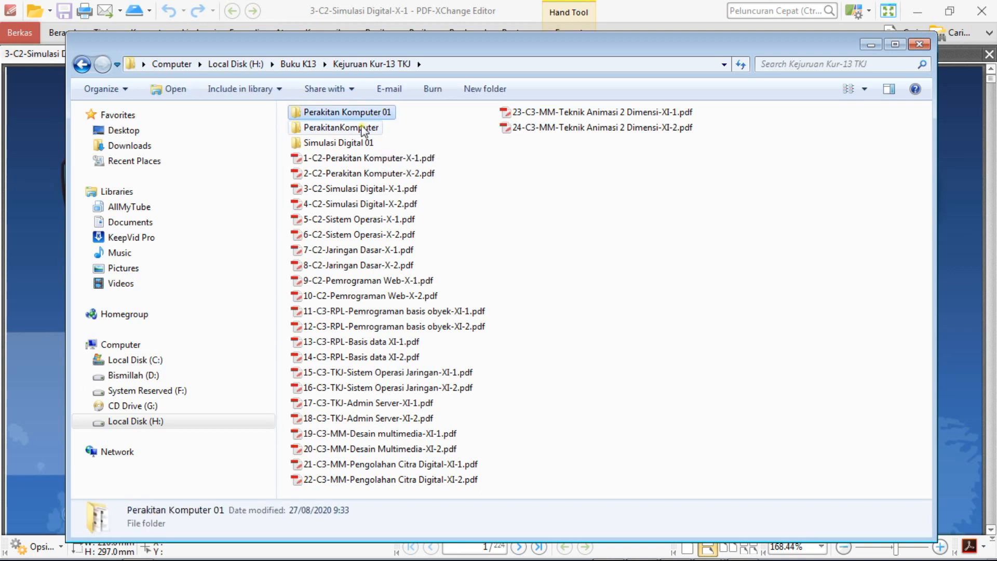
double_click(356, 129)
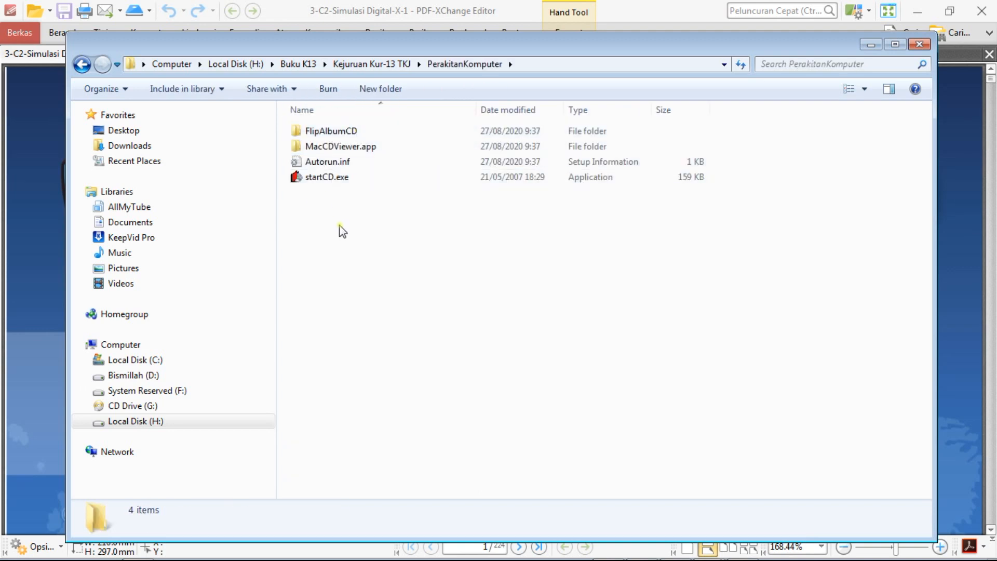
click(372, 64)
double_click(347, 145)
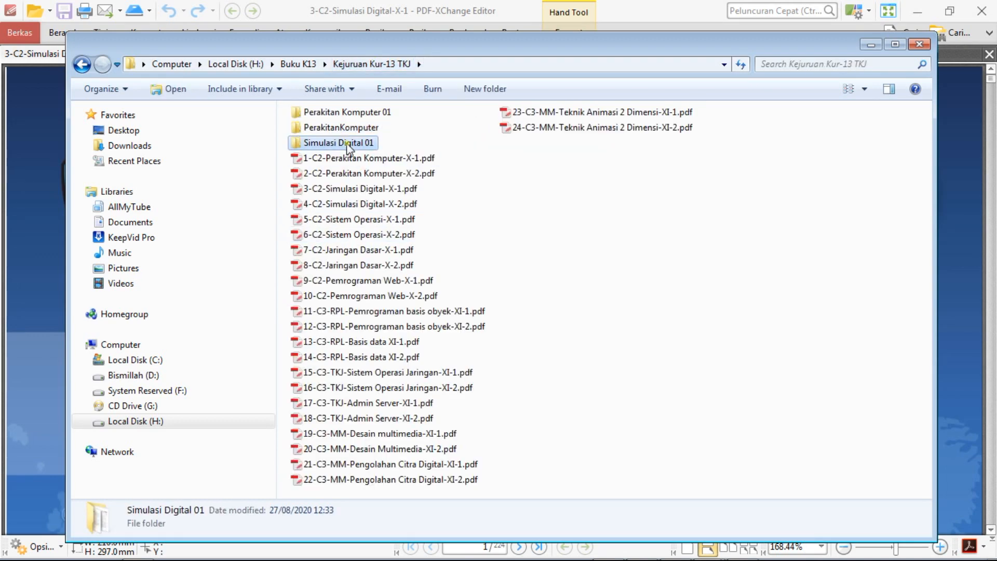
click(356, 64)
Switch to FlipAlbum and select page images 001 to 224 from the Simulasi Digital 01 folder for multi-media insertion.
mouse_move(665, 551)
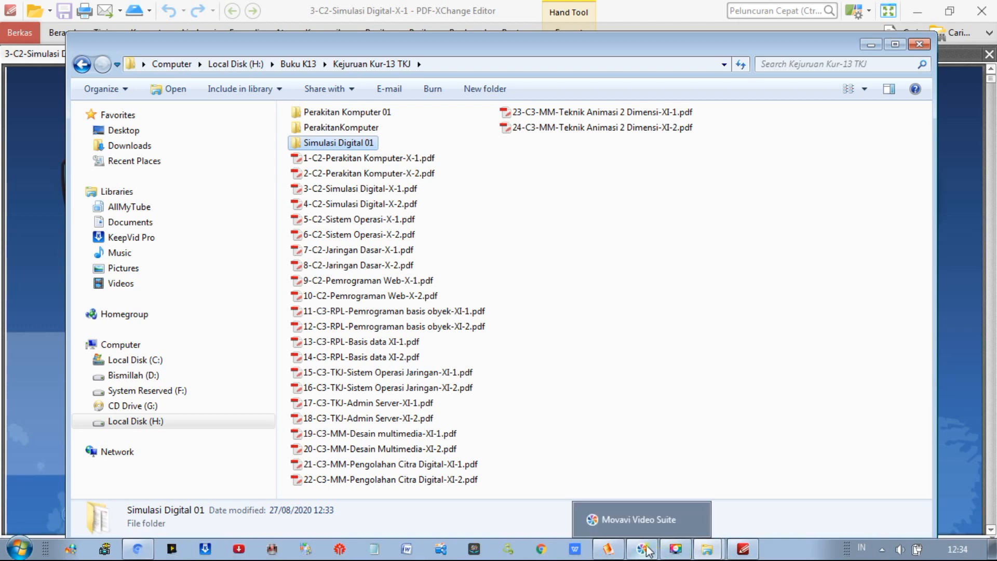
click(608, 549)
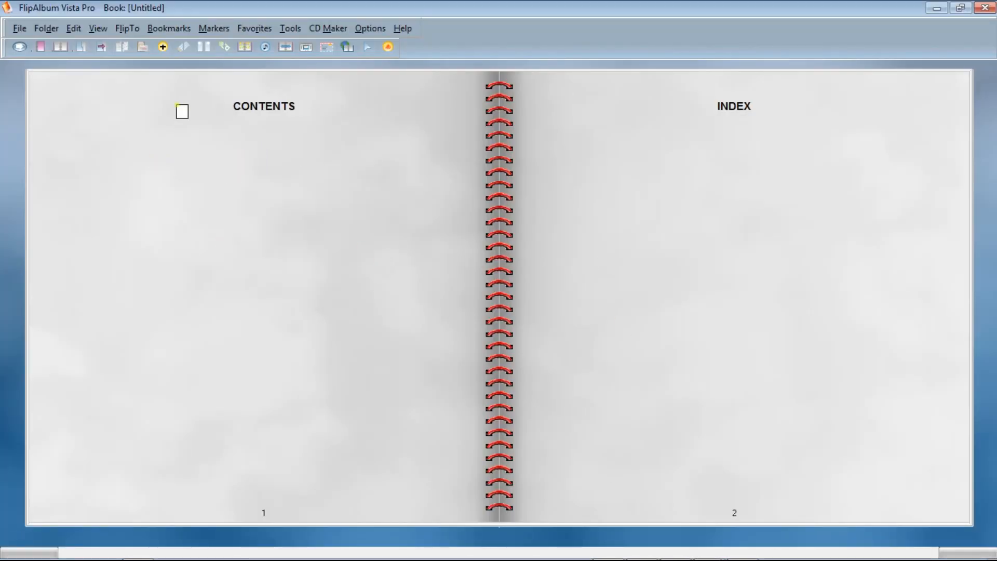
click(163, 50)
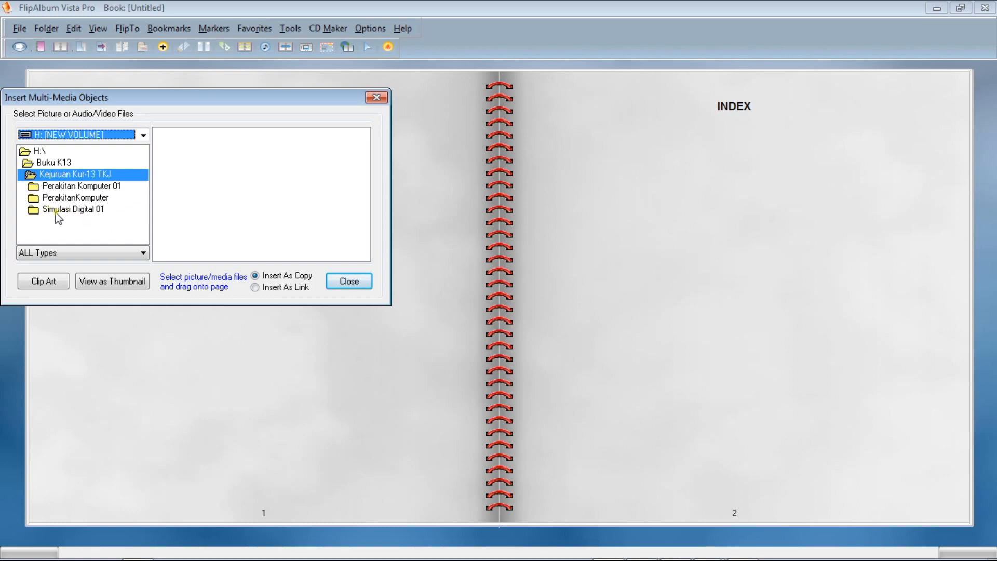
double_click(68, 211)
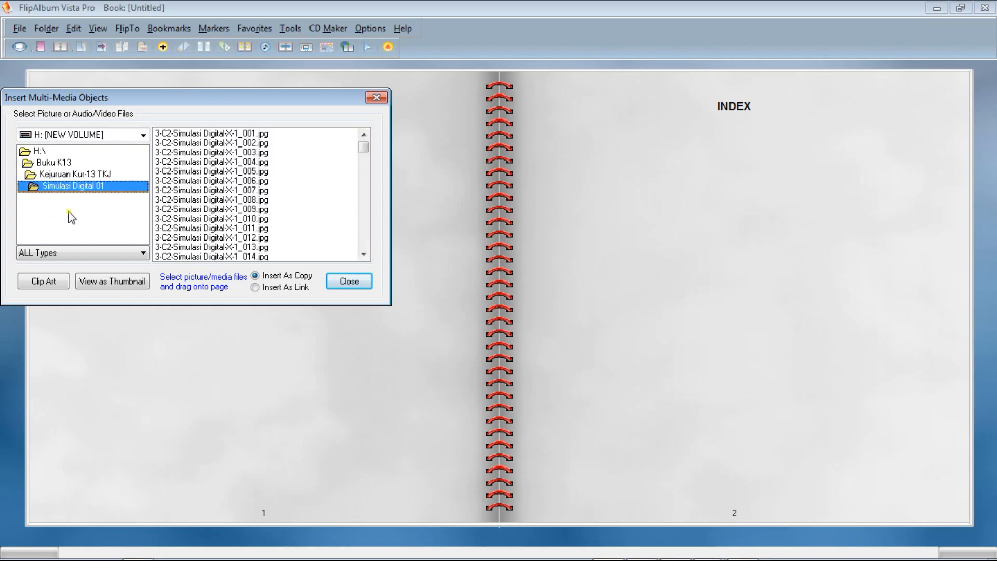
click(238, 133)
drag(365, 151, 364, 250)
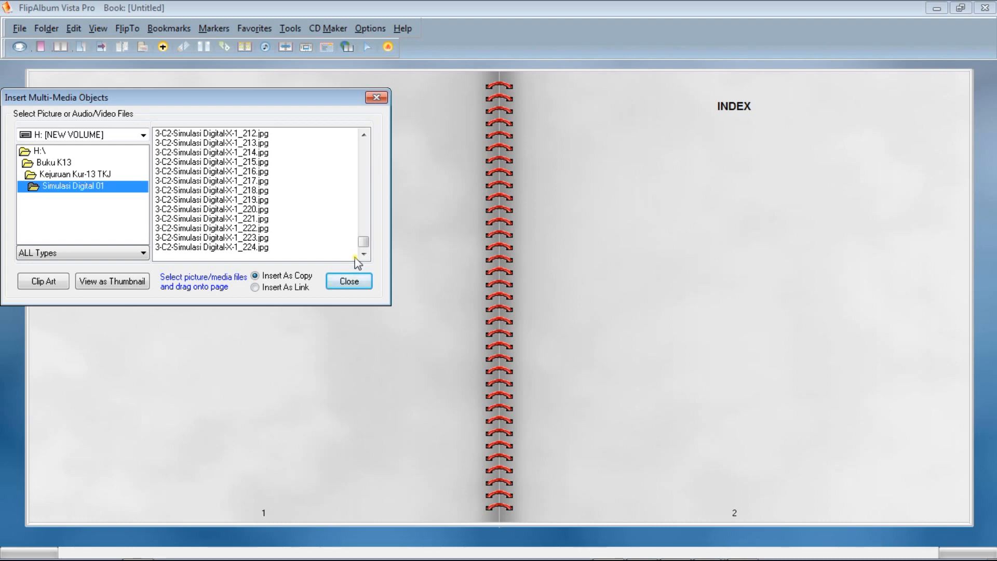
shift+click(227, 247)
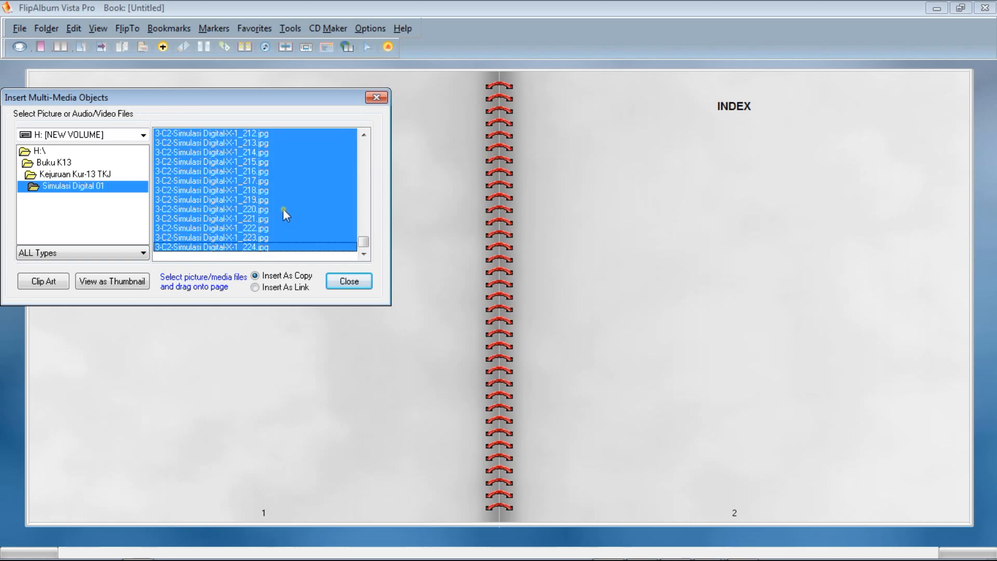
Insert the selected page images into the open book as copies and close the insertion dialog.
drag(248, 95, 306, 169)
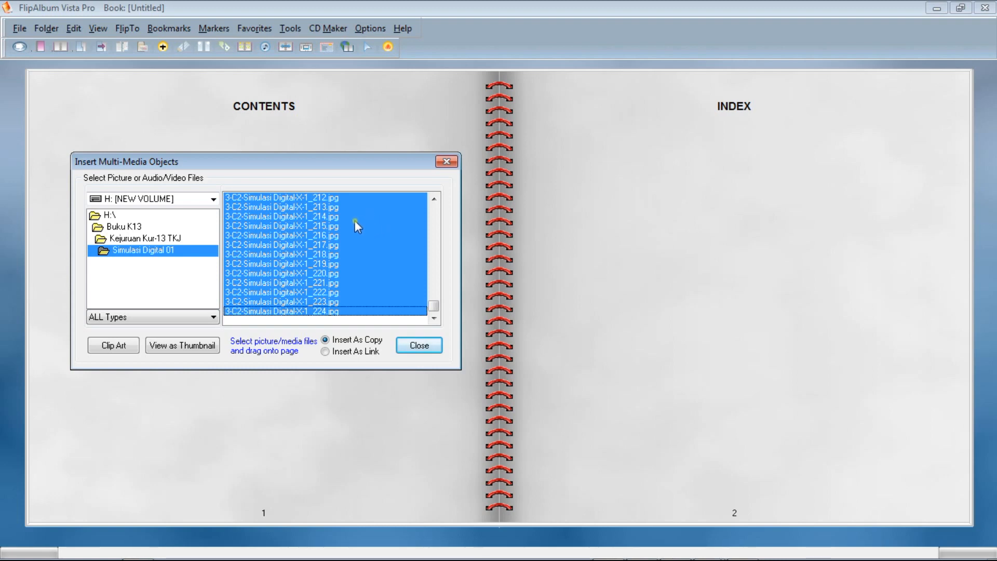
drag(340, 167, 267, 164)
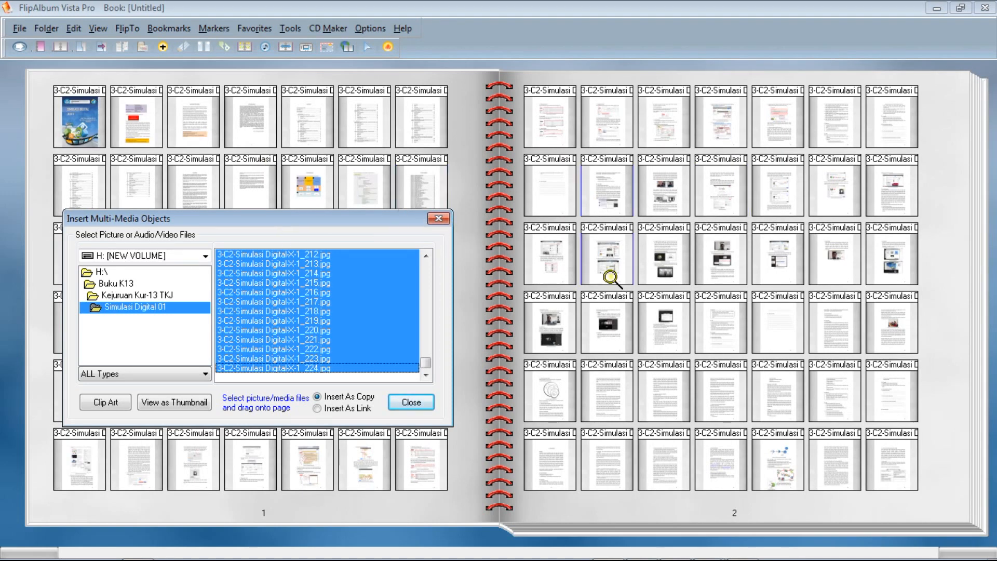
click(439, 223)
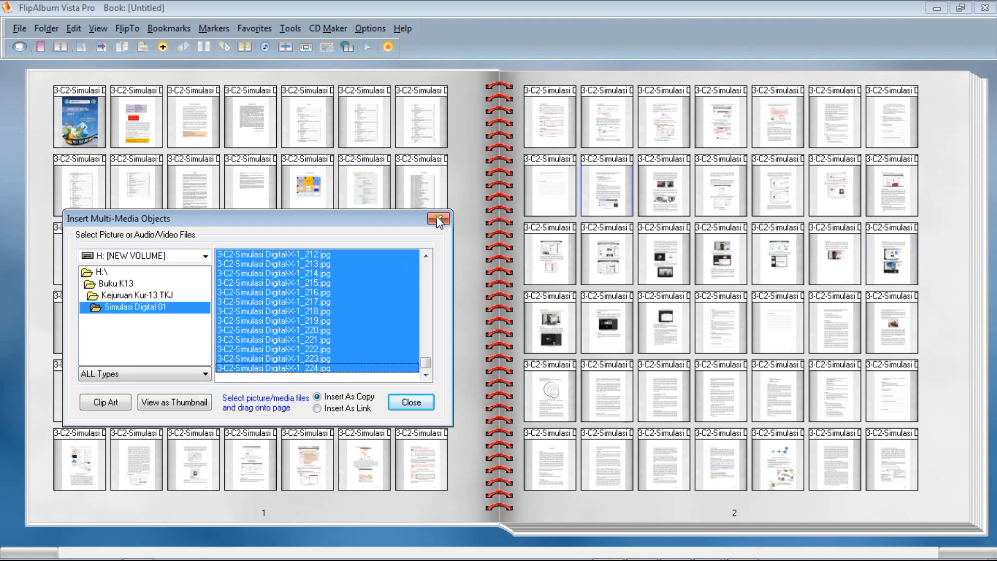
Flip to the front cover, open the book at the page overview and return to the cover to check the result.
right_click(10, 224)
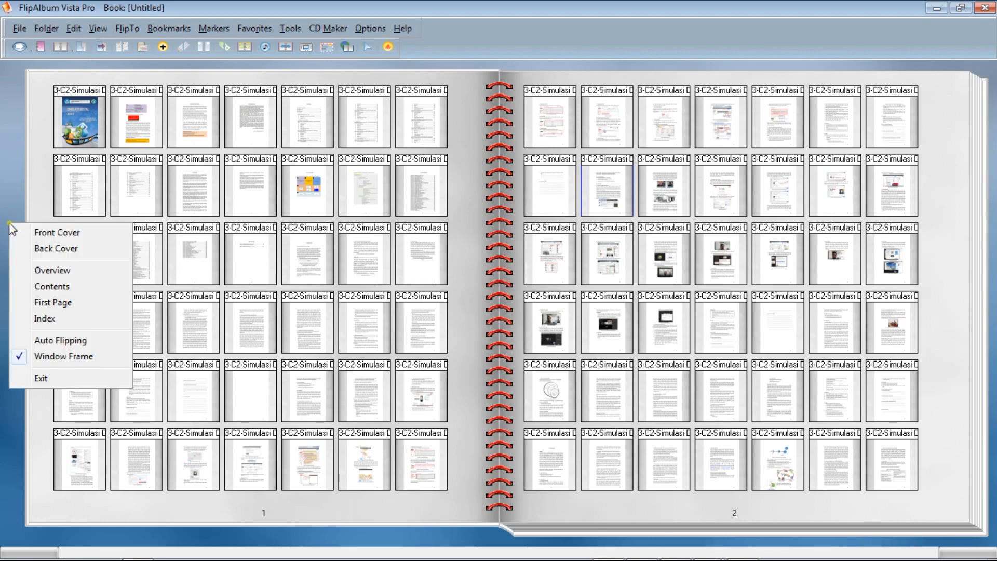
click(37, 232)
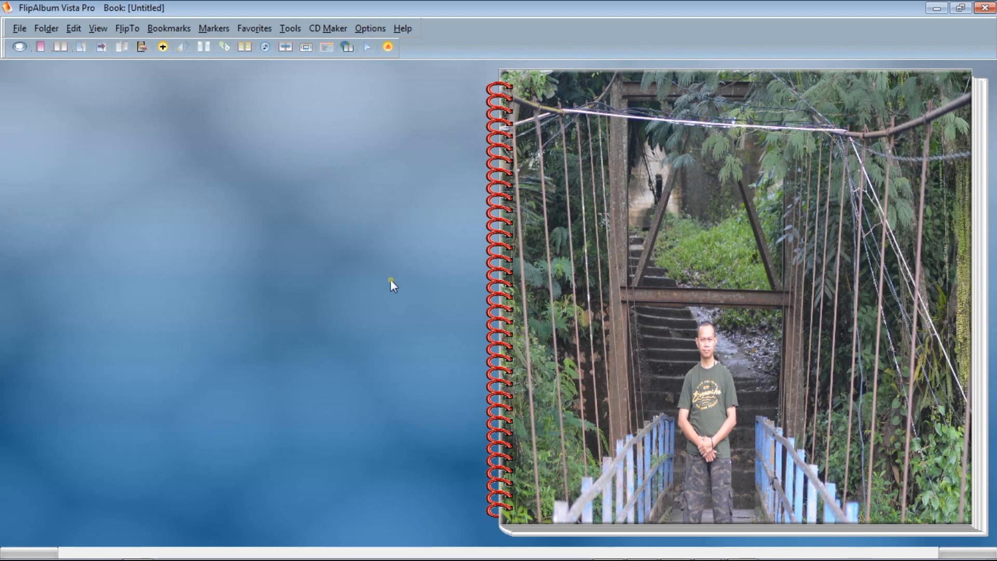
click(638, 275)
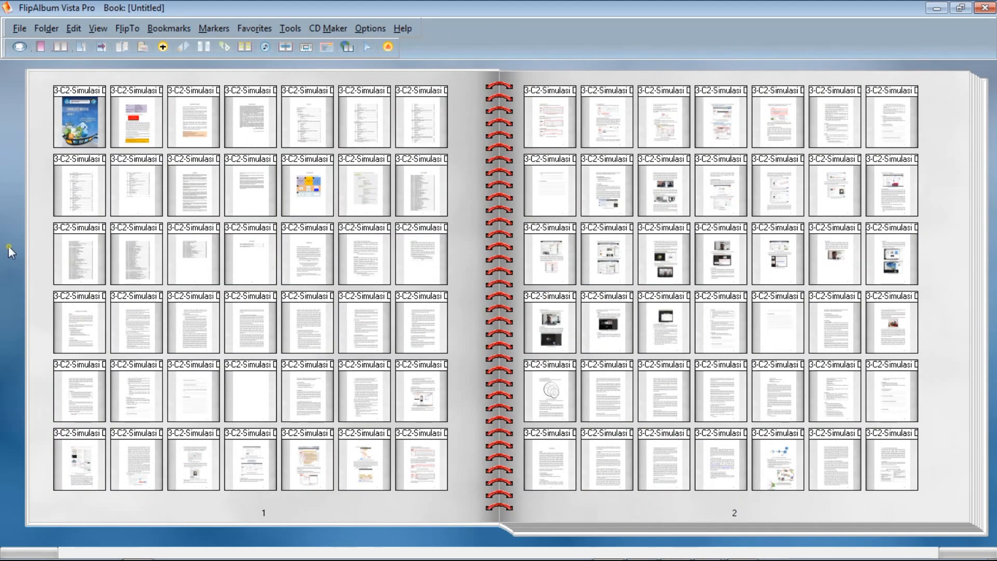
click(33, 259)
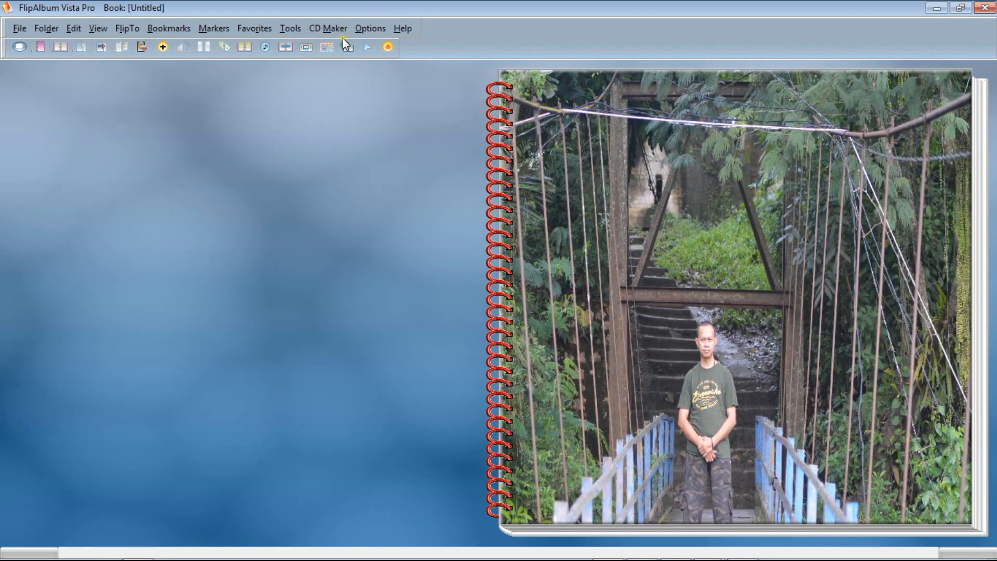
Start a new Album CD containing only the current album.
click(326, 28)
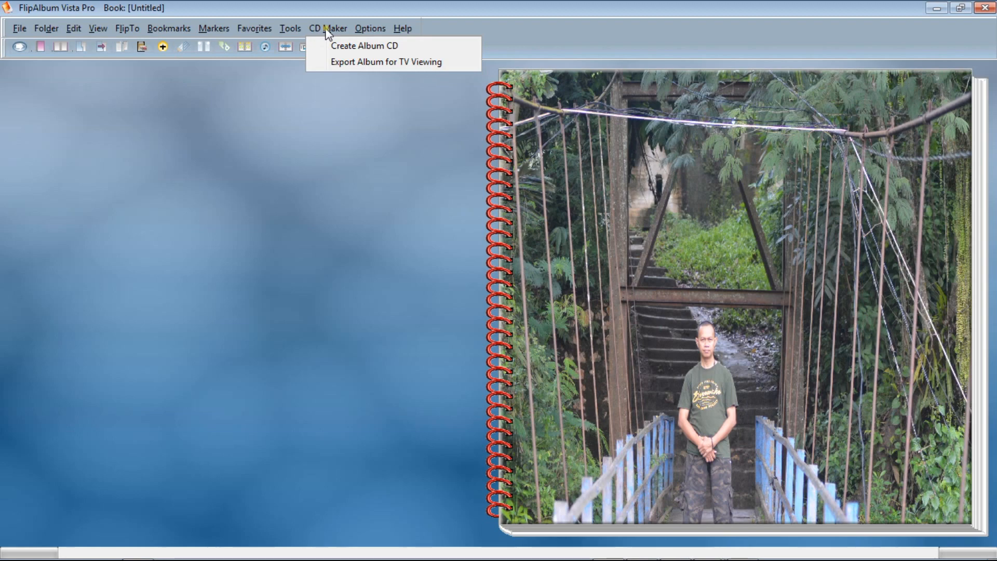
click(357, 45)
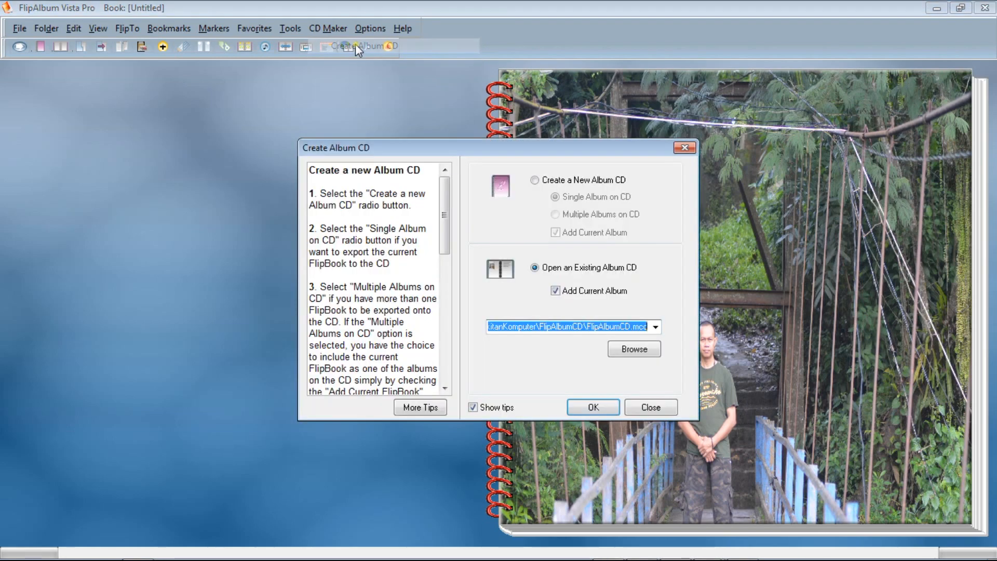
click(535, 180)
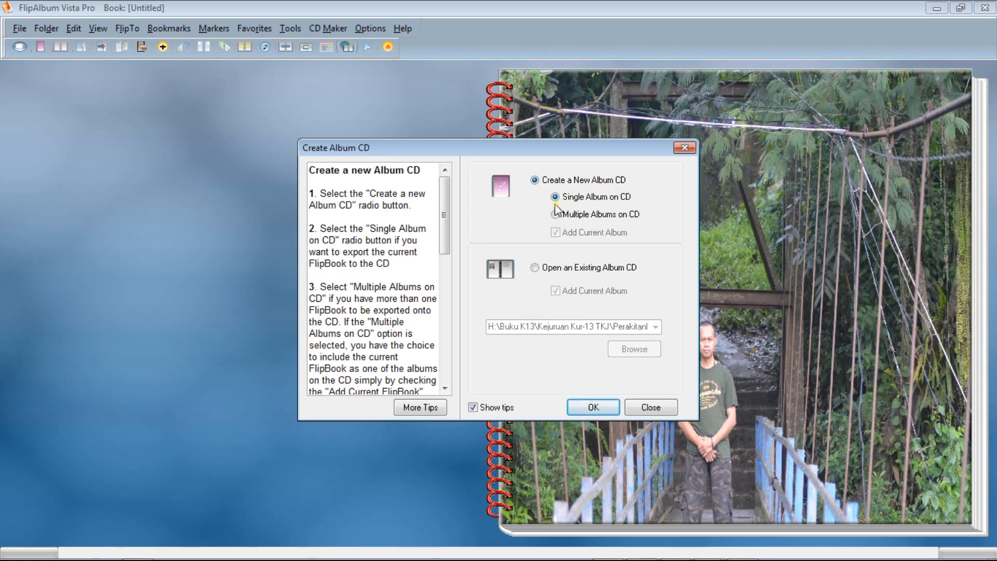
click(599, 410)
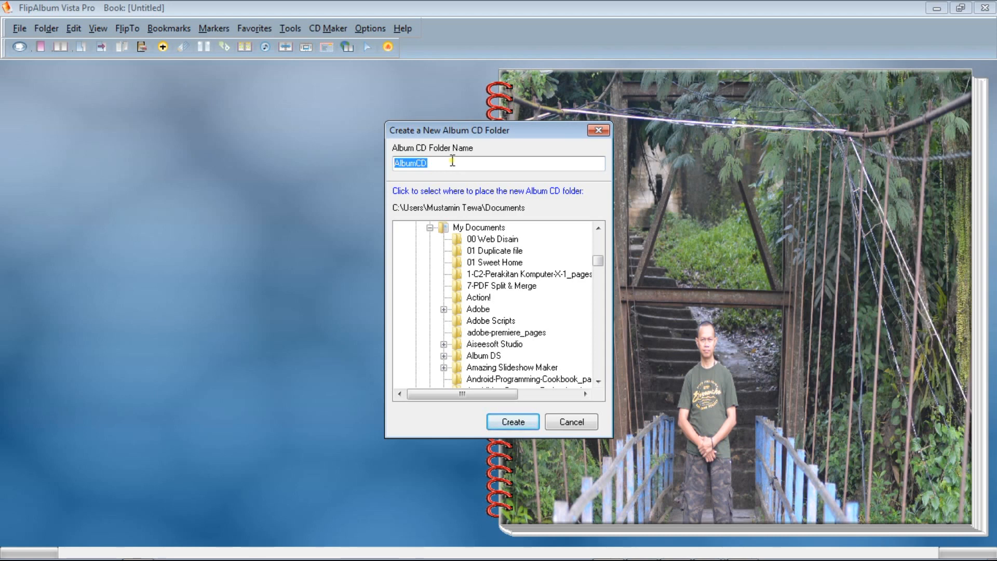
Enter Simulasi Digital 01 as the name of the new Album CD folder.
text(Simulasi )
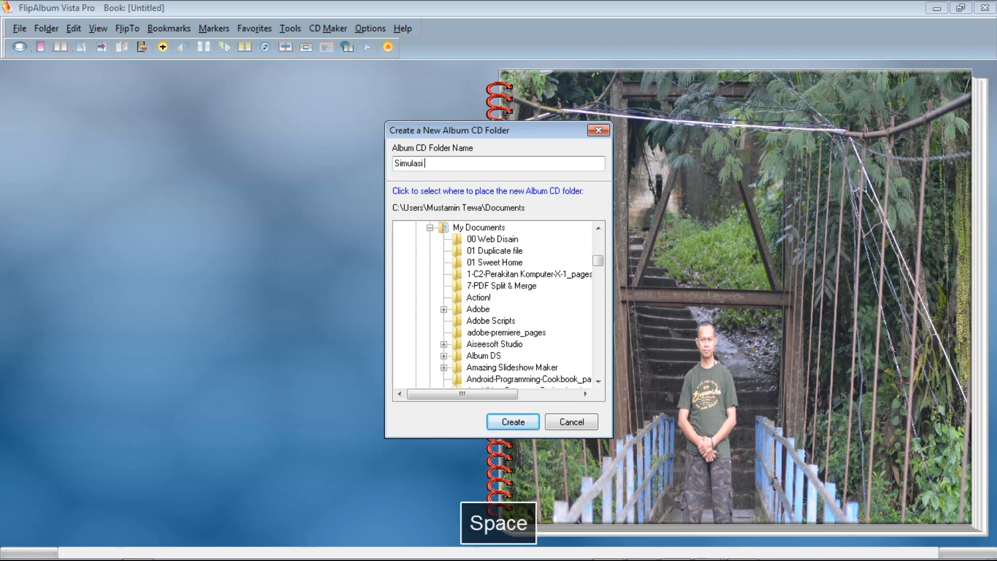
text(Digital )
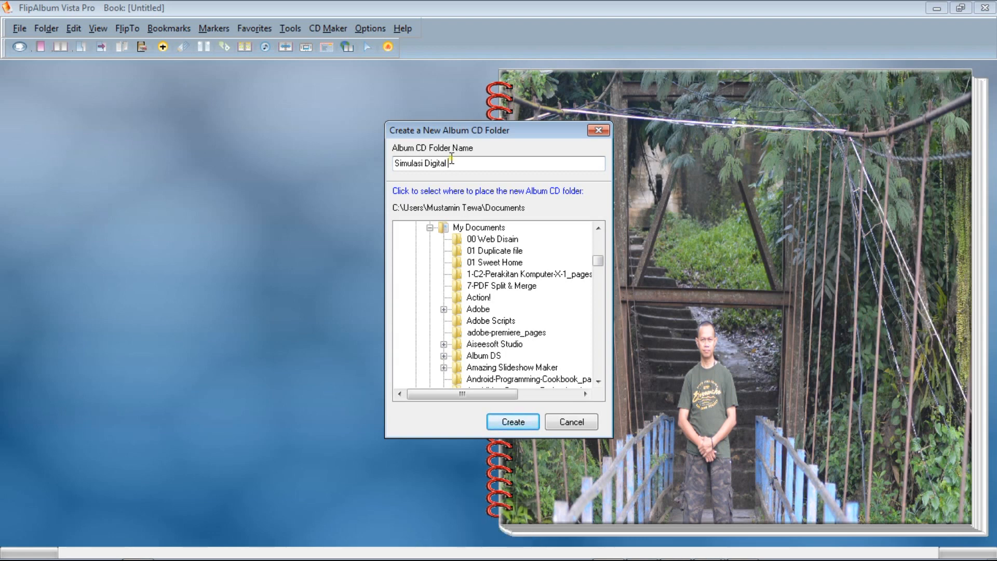
text(Jilid)
key(BackSpace)
key(BackSpace)
Try to create the Album CD folder in H:\Buku K13\Kejuruan Kur-13 TKJ, declining to overwrite the existing folder.
drag(598, 260, 597, 379)
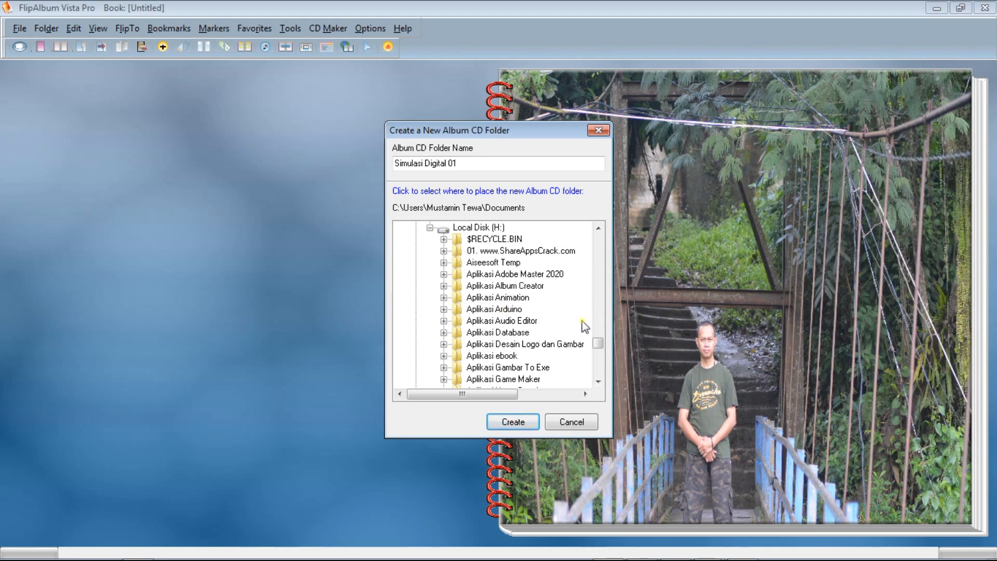
drag(596, 346, 597, 358)
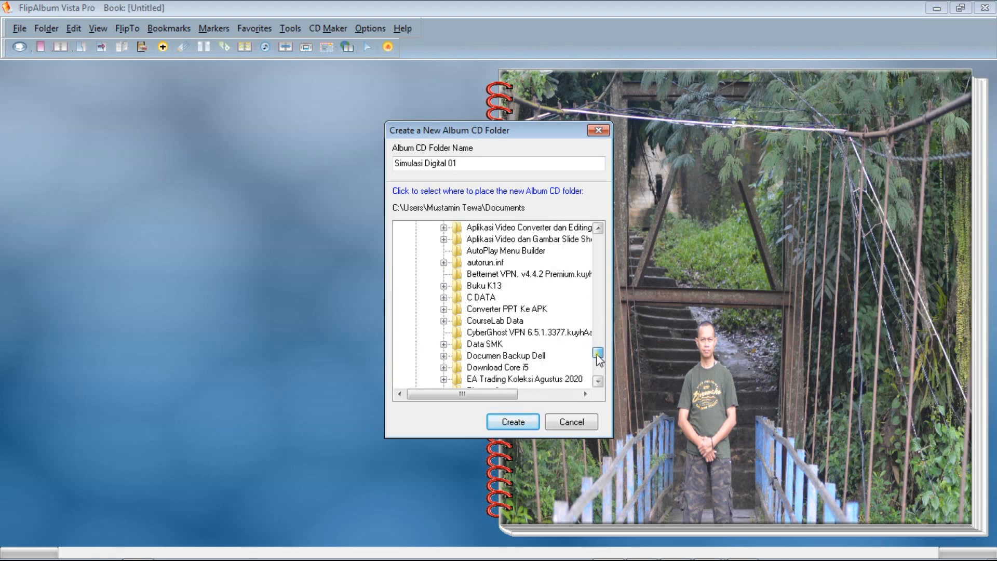
click(488, 286)
click(444, 286)
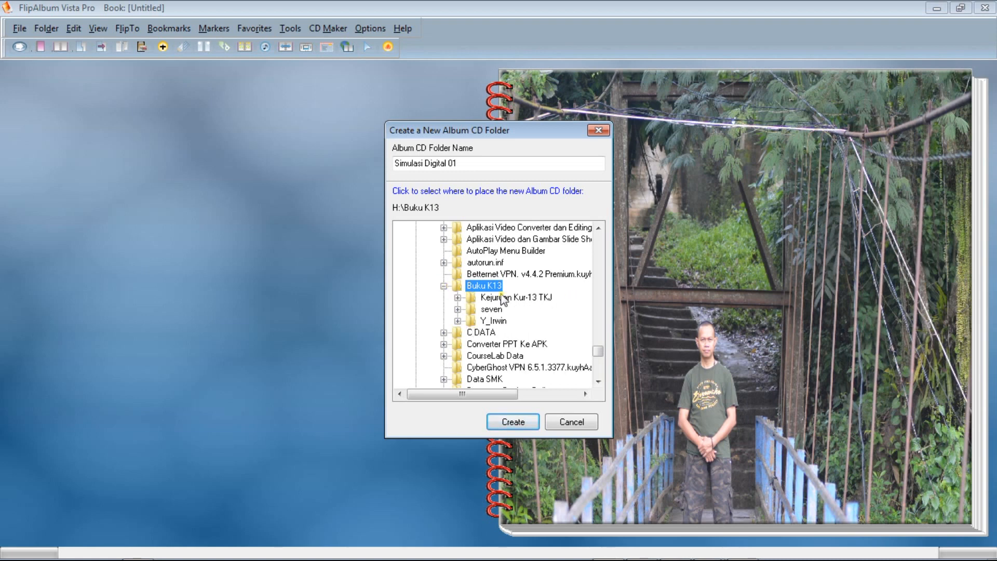
click(457, 297)
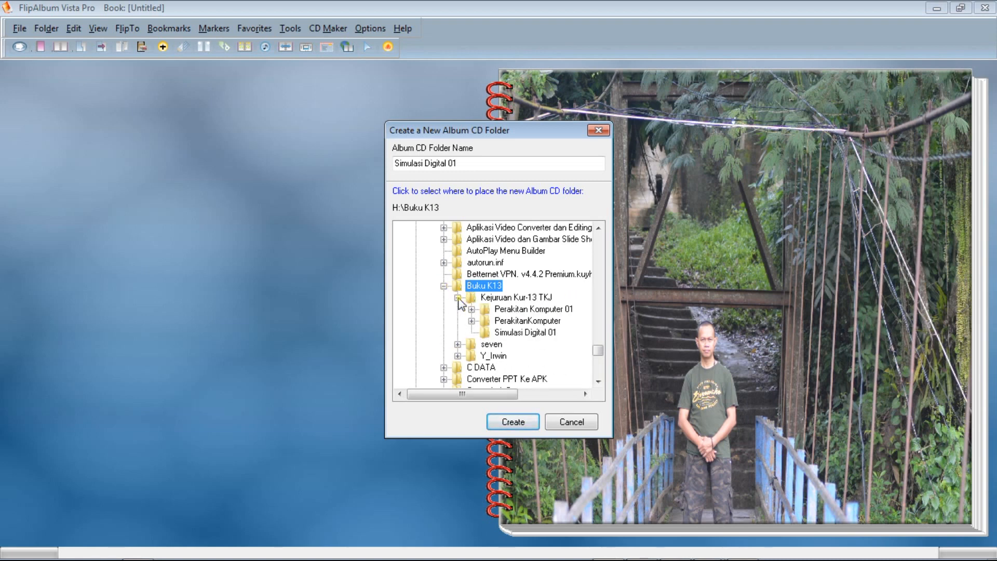
click(517, 299)
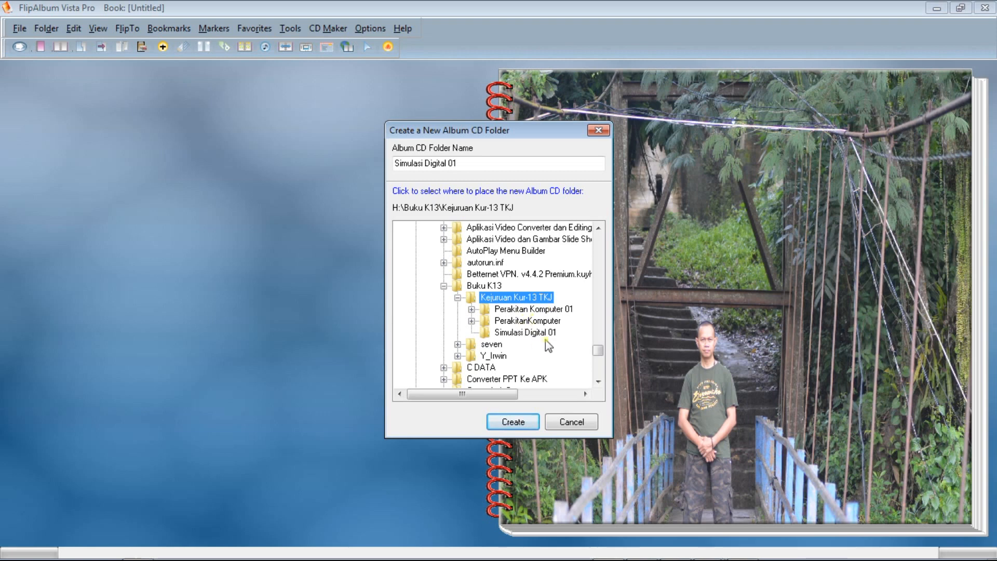
click(917, 544)
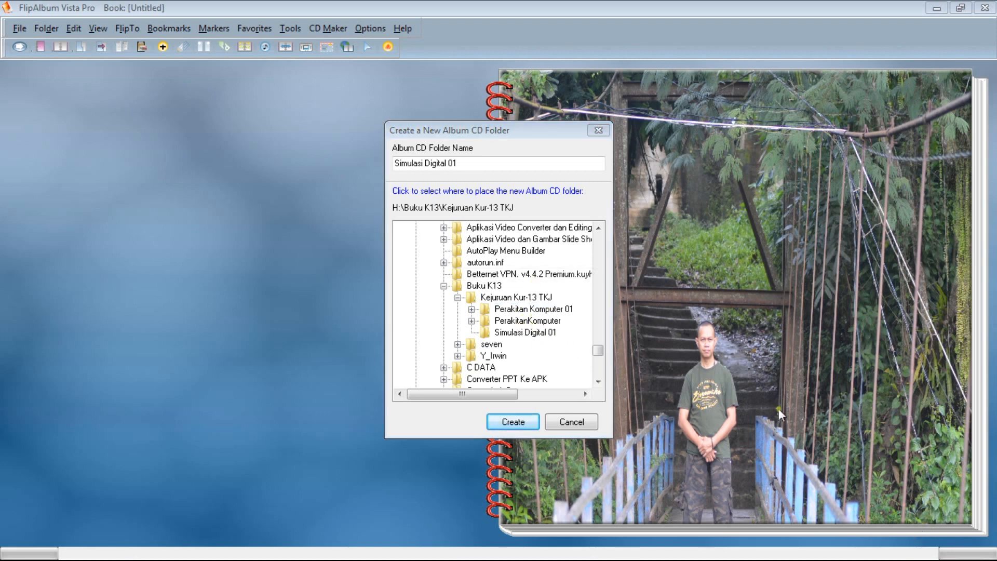
click(529, 299)
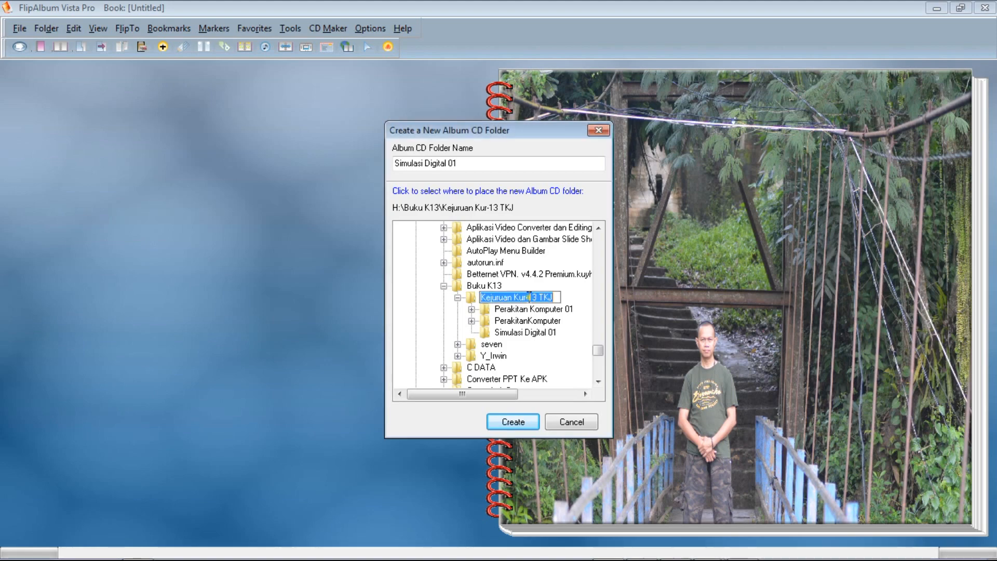
click(517, 420)
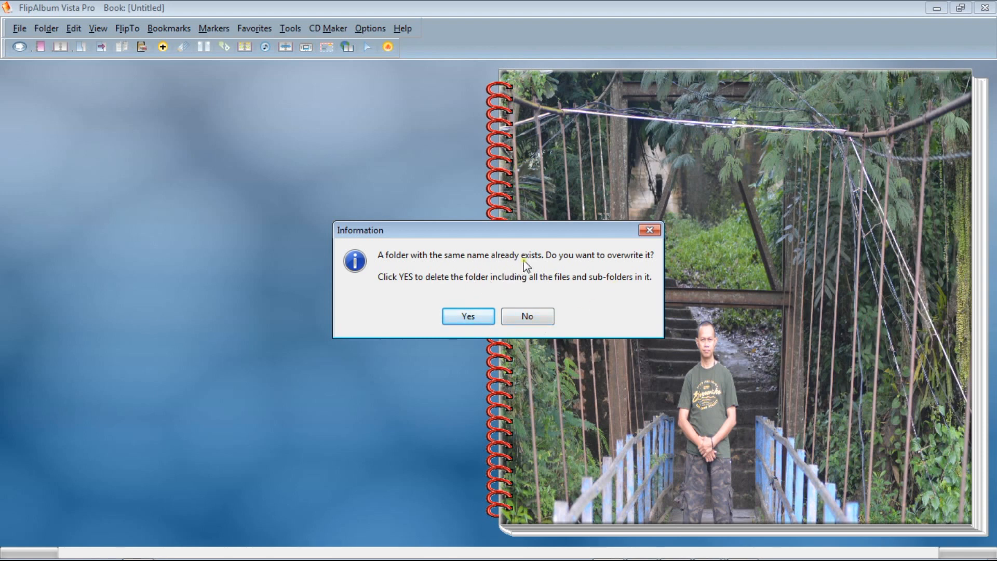
click(543, 318)
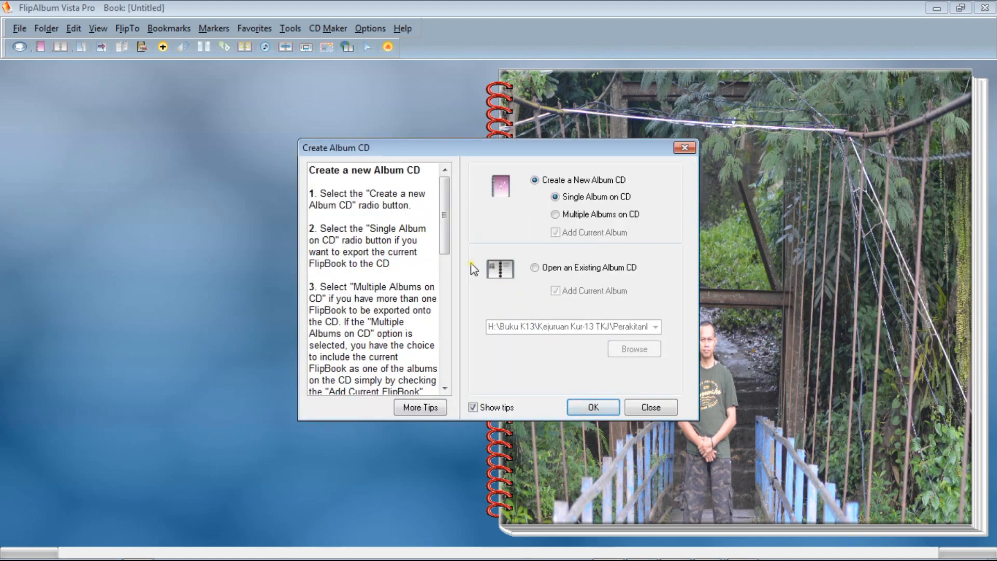
Restart the new single-album CD and enter Simulasi Digital 01 as its folder name.
click(598, 408)
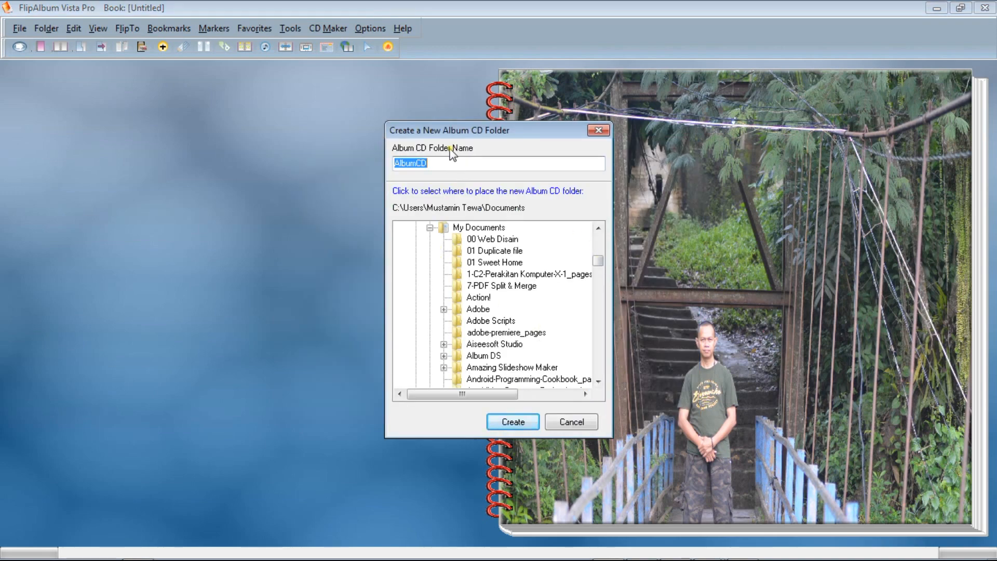
text(Simulasi Digital 01)
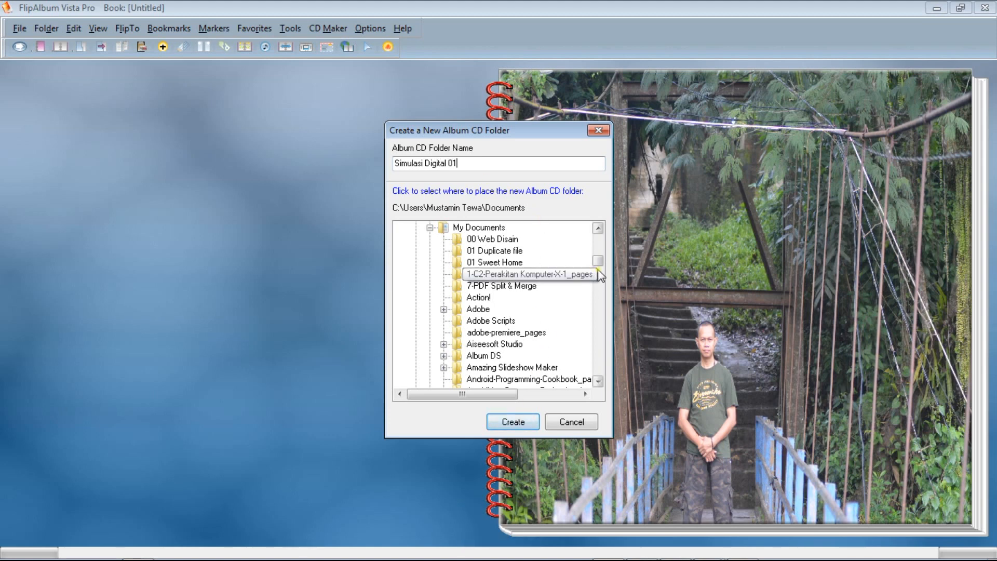
Choose Kejuruan Kur-13 TKJ inside Buku K13 on drive H: as the location for the Album CD folder.
drag(597, 262, 608, 382)
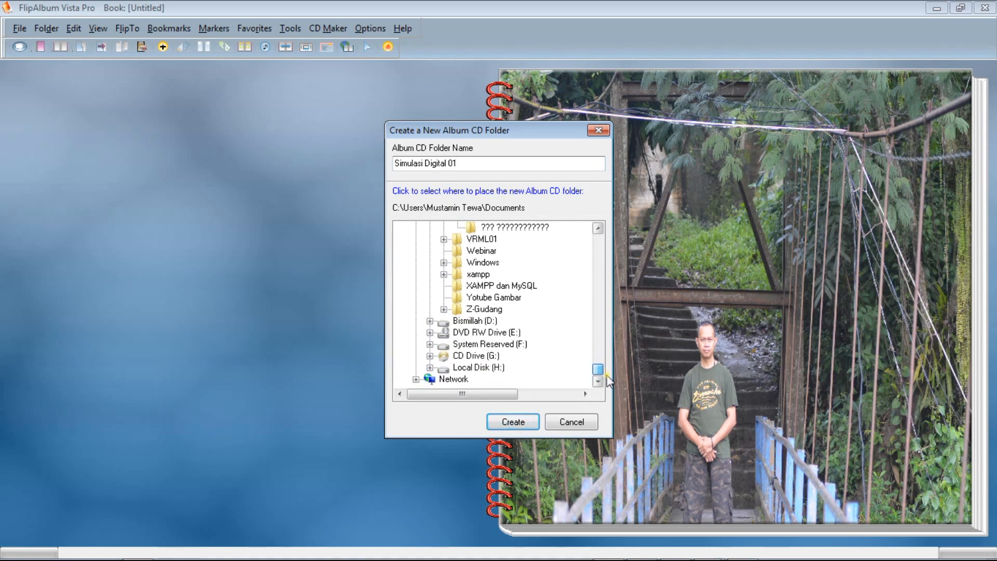
click(430, 367)
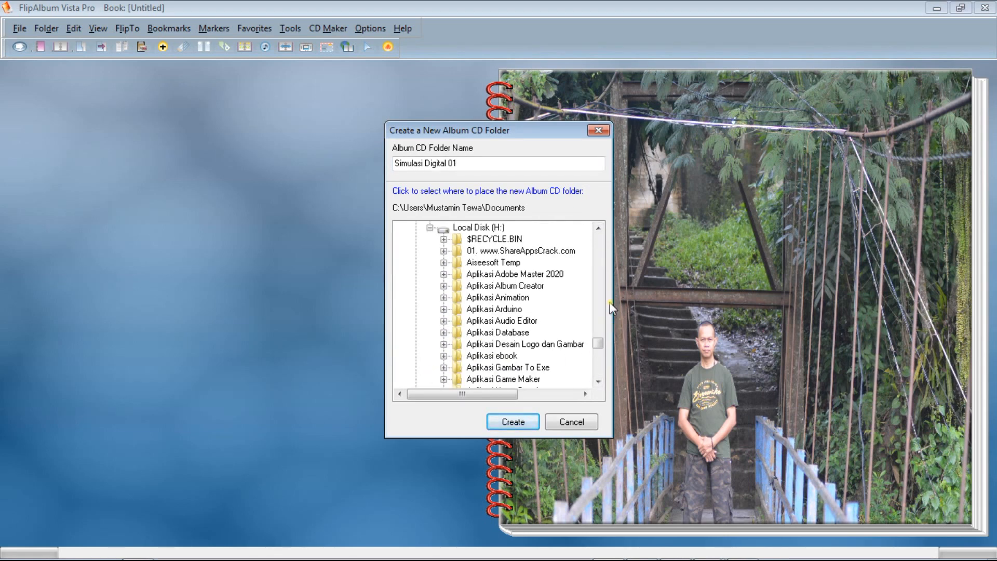
drag(601, 344, 600, 349)
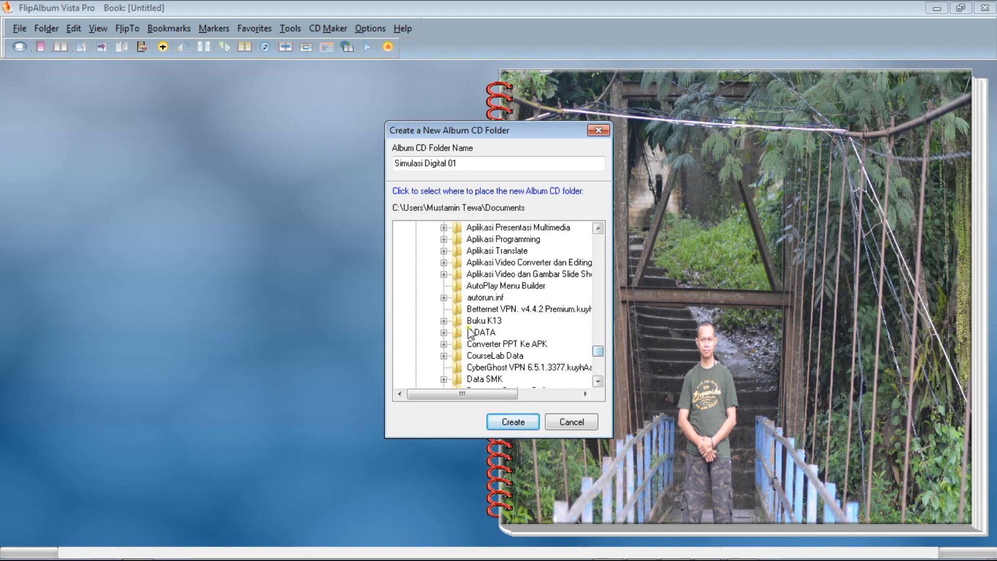
click(444, 320)
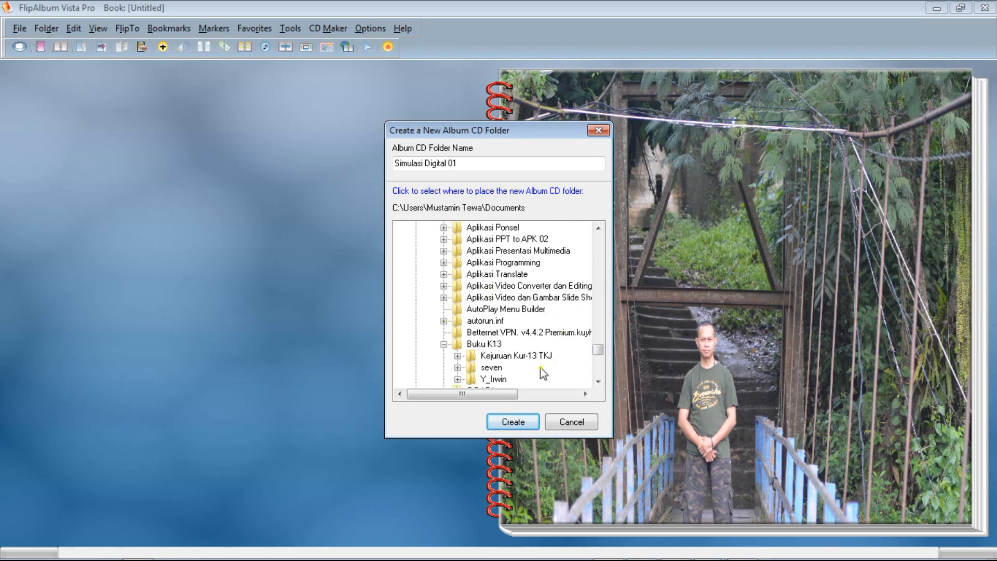
click(489, 344)
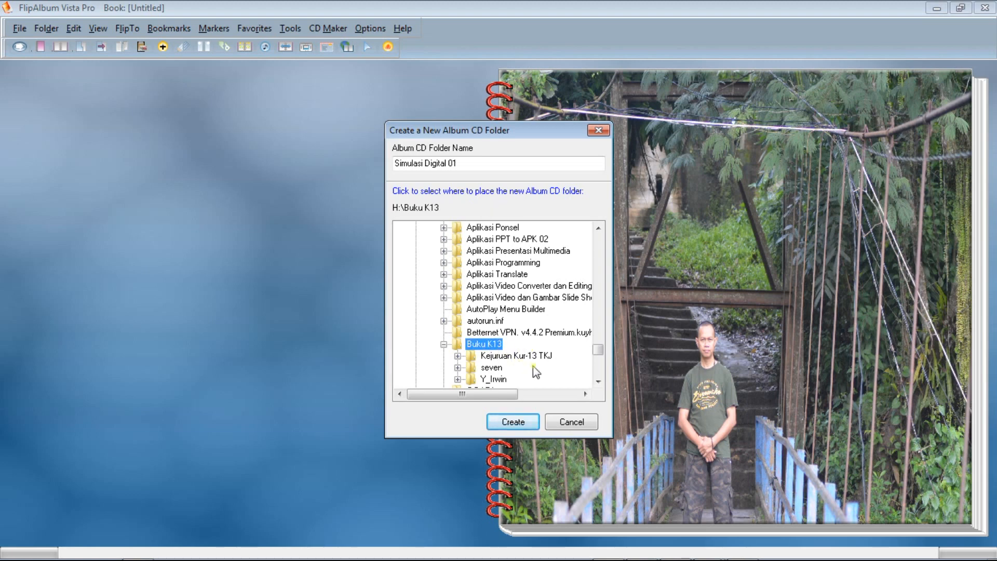
click(457, 356)
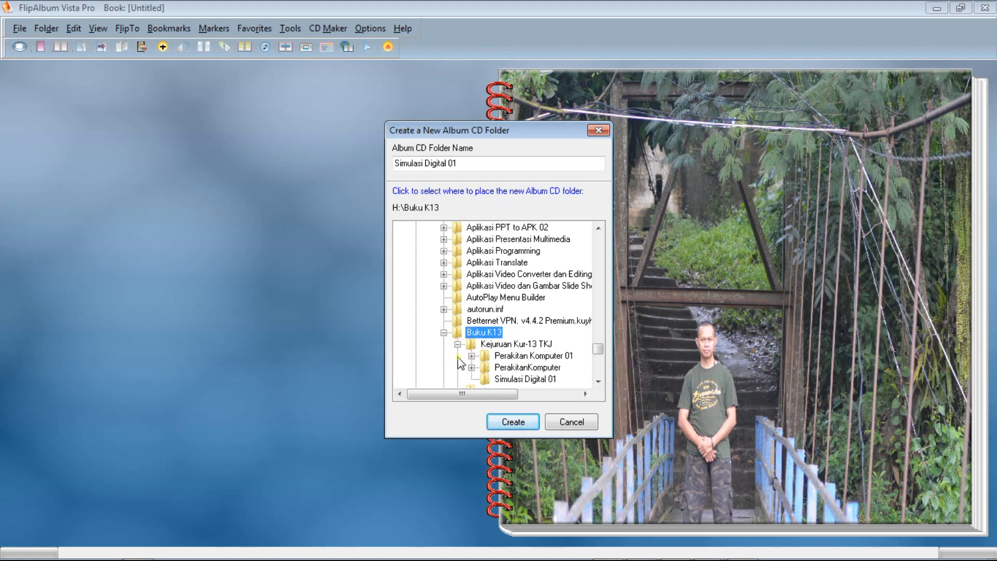
click(525, 346)
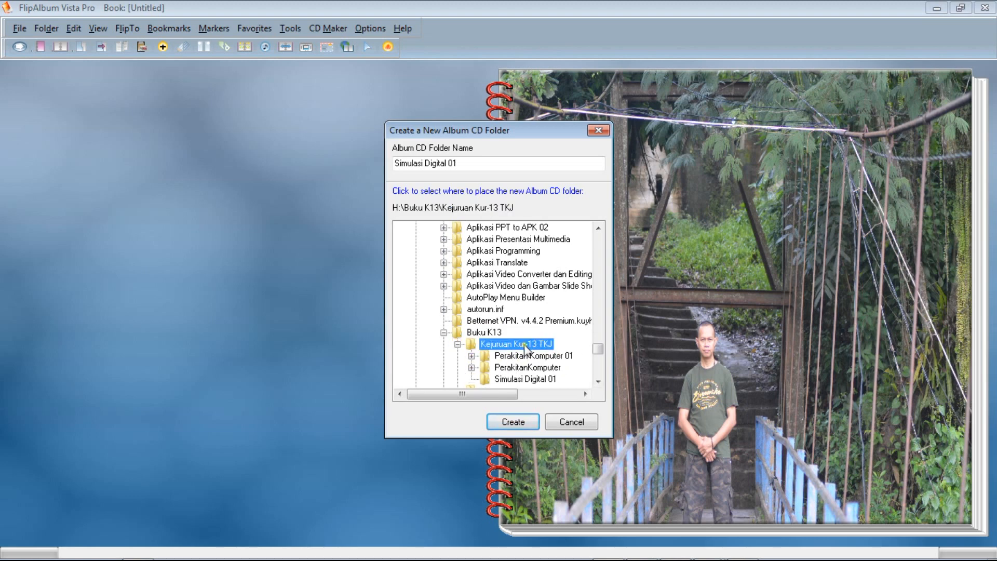
click(598, 381)
click(598, 381)
click(597, 381)
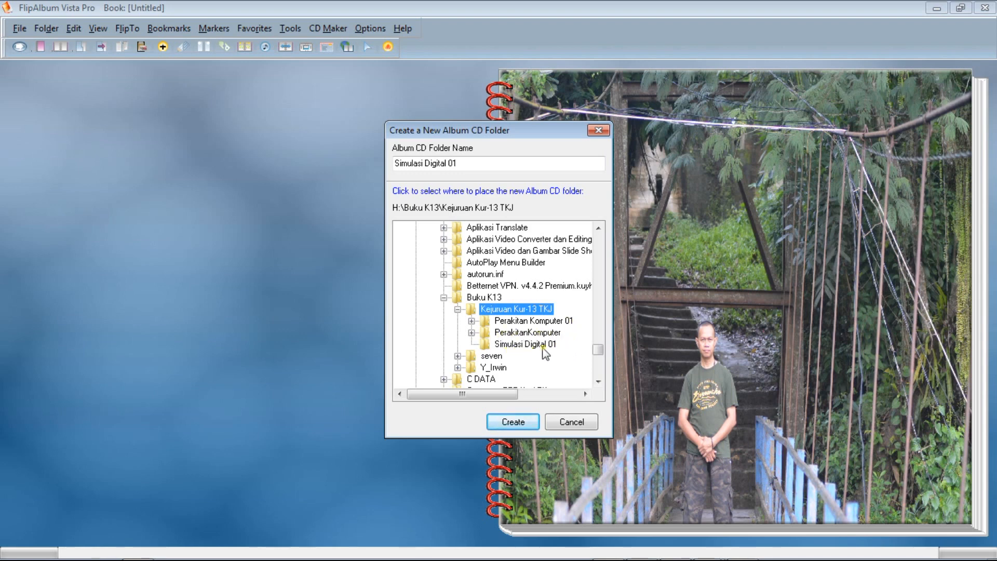
Change the Album CD folder name to SimulasiDigital, without a space or number.
click(473, 165)
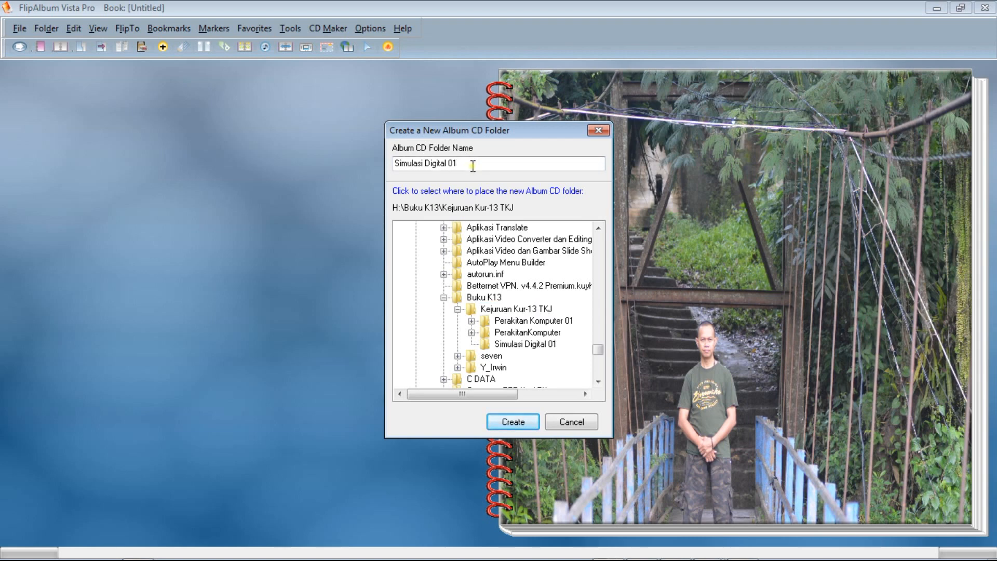
key(ctrl+Left)
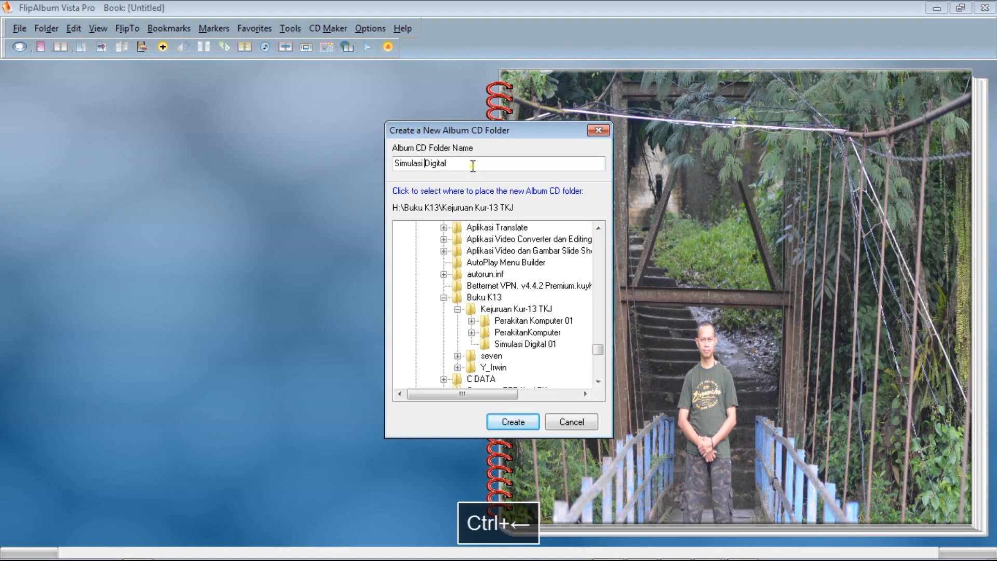
key(BackSpace)
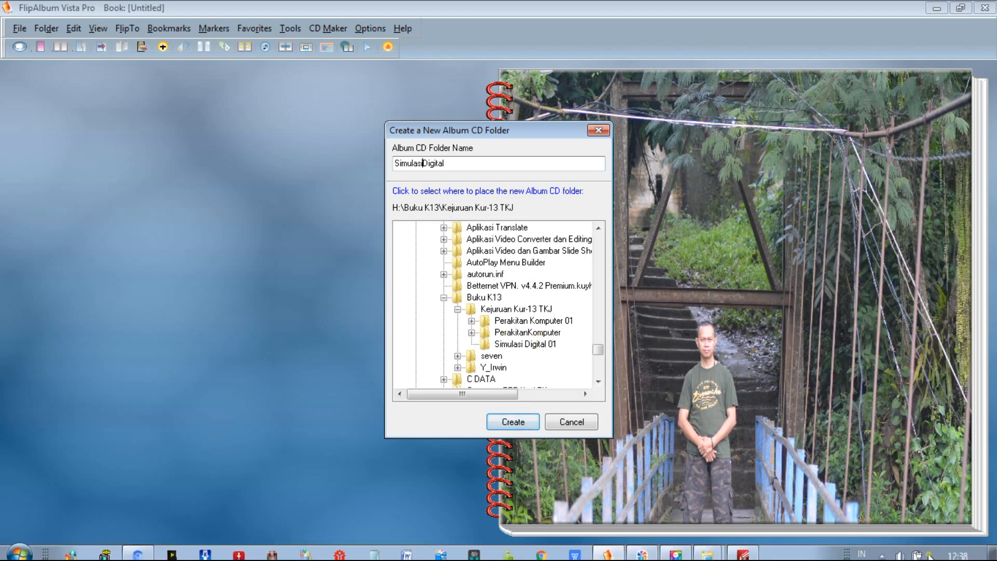
click(920, 551)
click(837, 491)
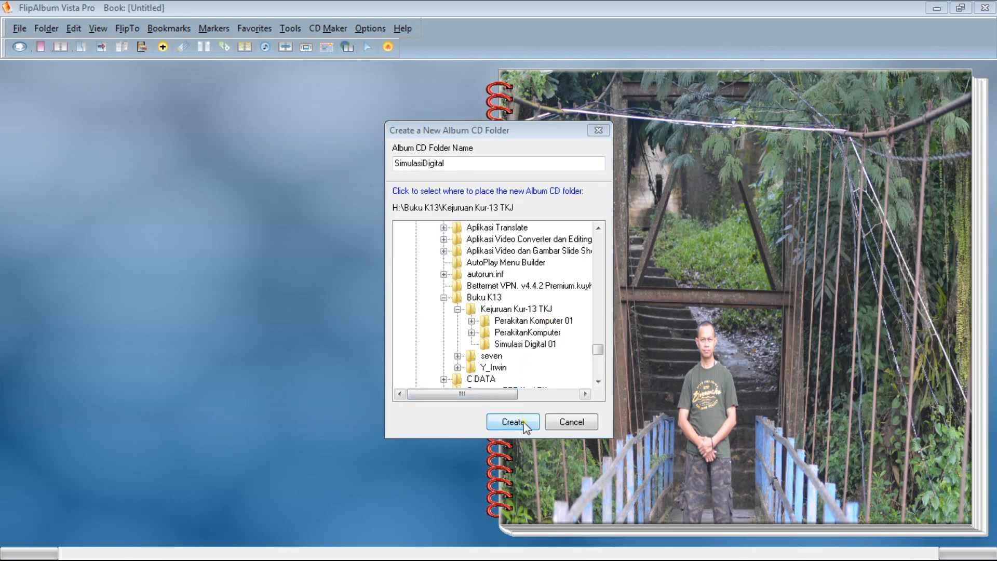
Export the album to the new folder in Kejuruan Kur-13 TKJ, skip the album options and close the burn information.
click(524, 309)
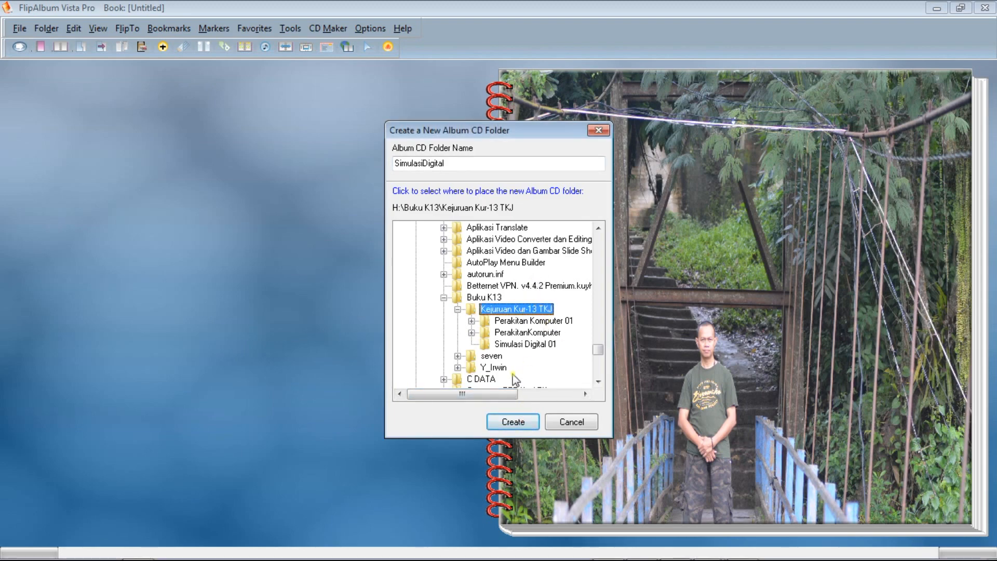
click(514, 422)
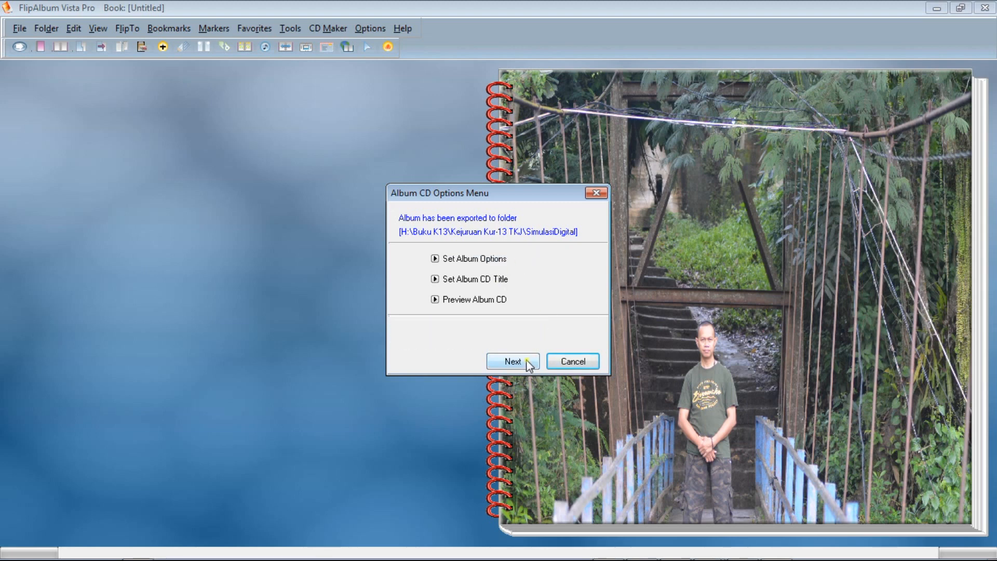
click(526, 361)
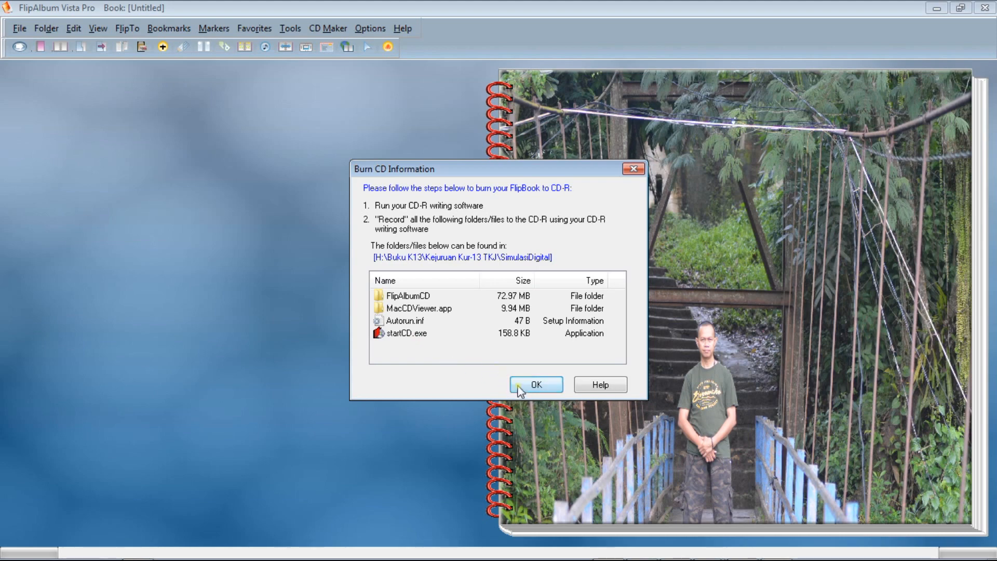
click(531, 385)
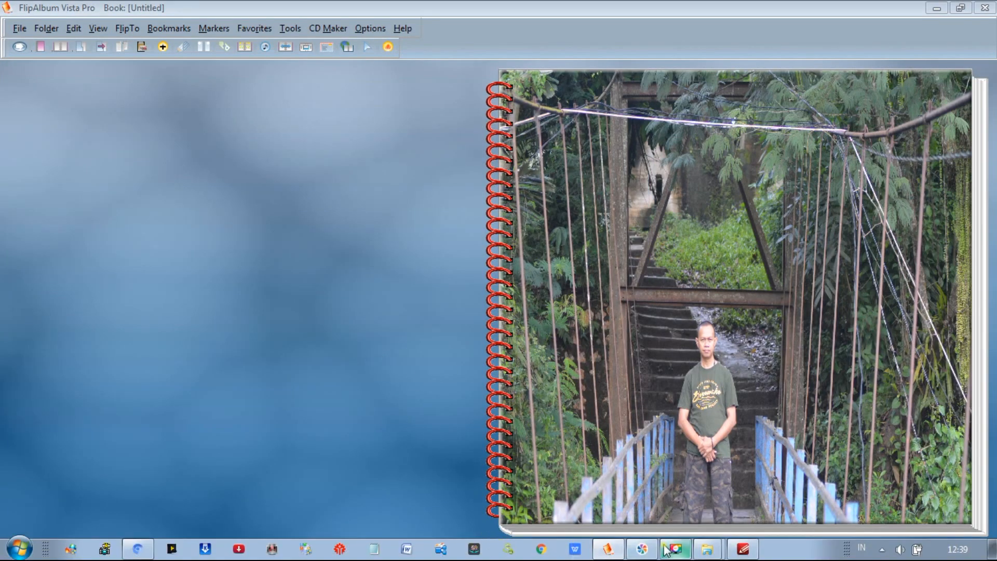
Switch to the Kejuruan Kur-13 TKJ folder in Windows Explorer and examine the contents of Perakitan Komputer 01 and PerakitanKomputer.
mouse_move(686, 553)
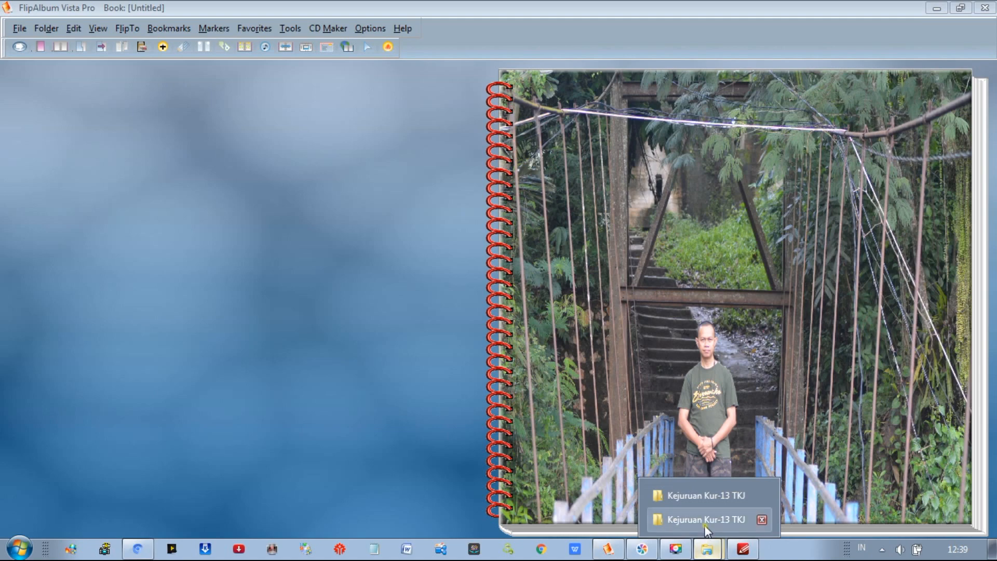
click(707, 530)
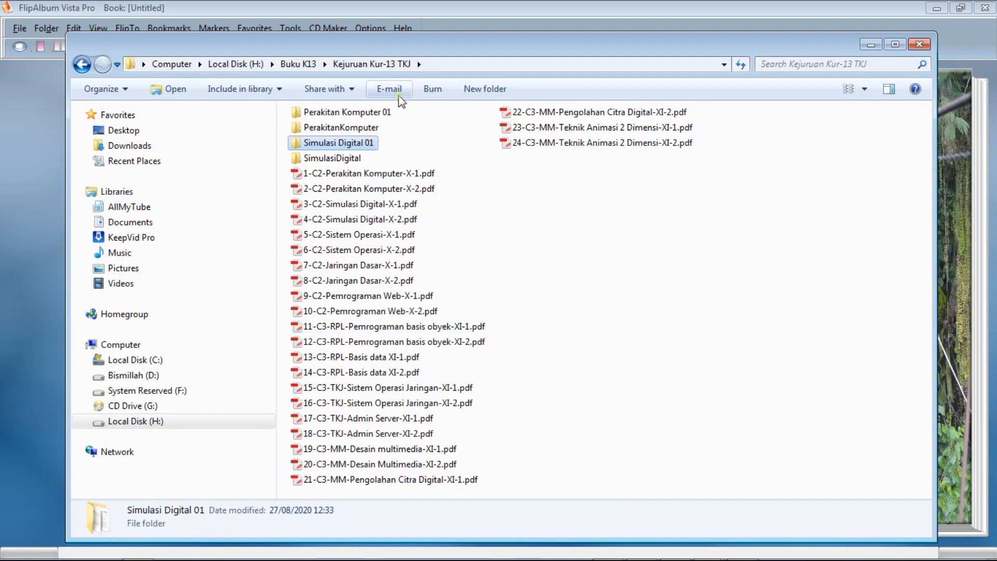
click(409, 118)
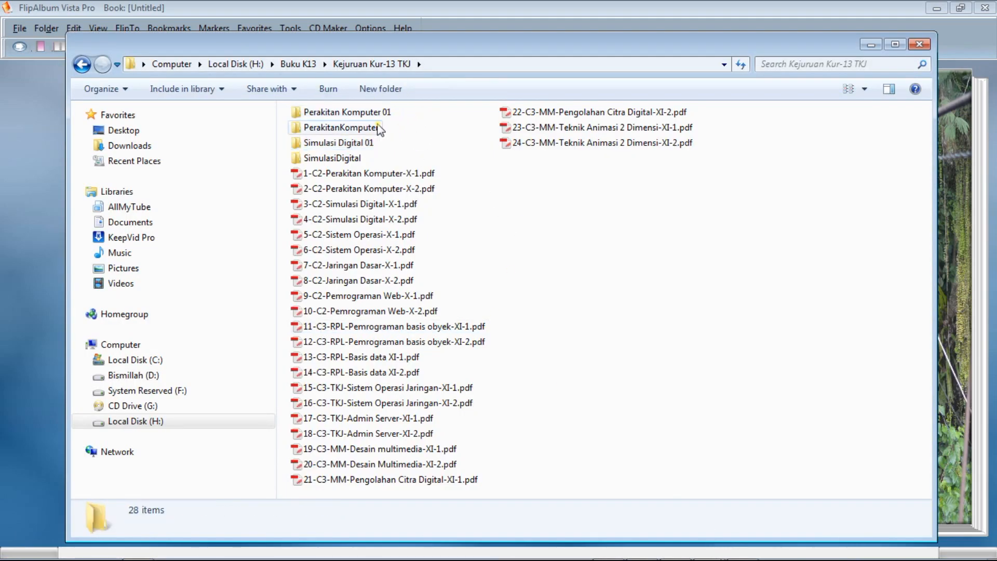
double_click(334, 113)
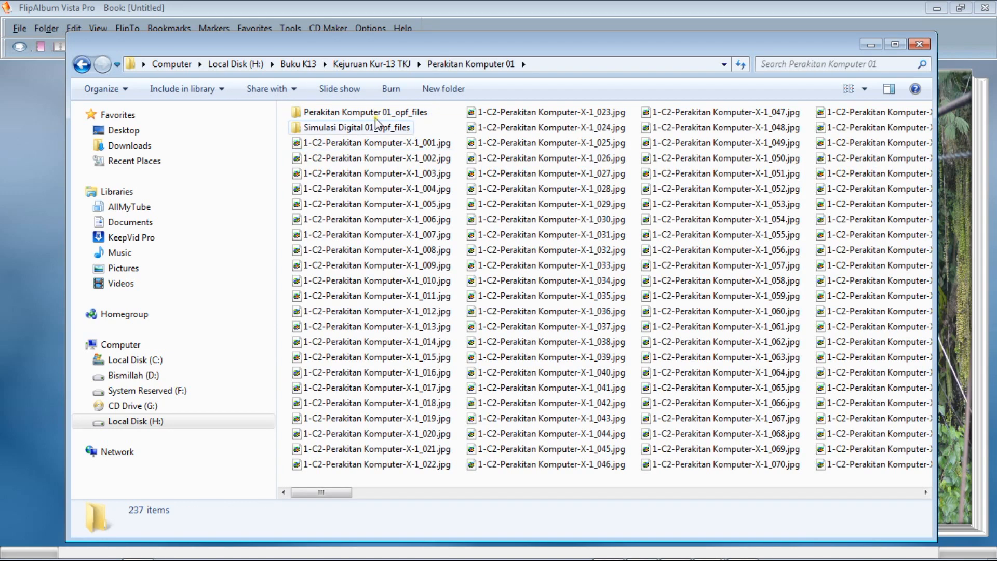
click(379, 65)
double_click(351, 128)
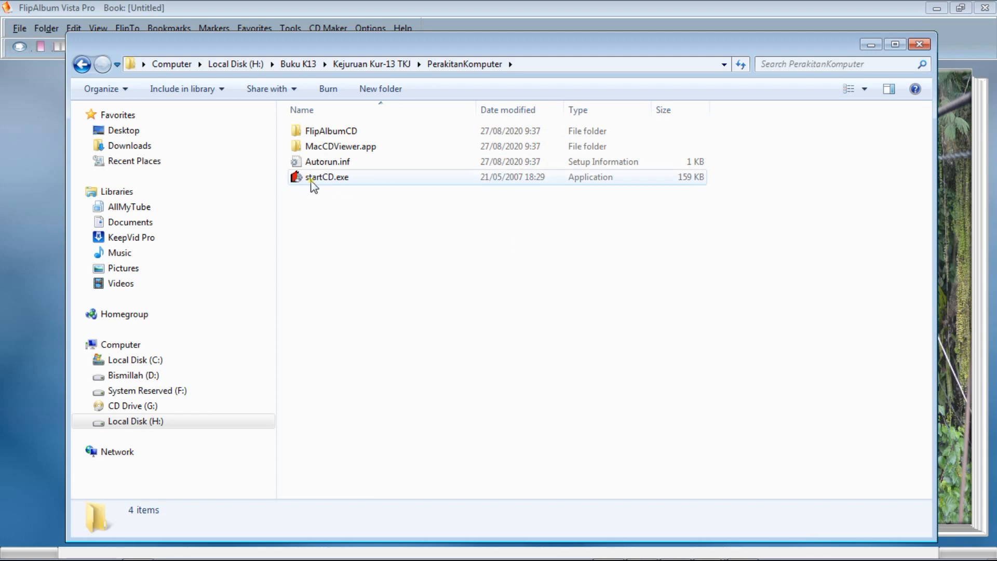
click(376, 64)
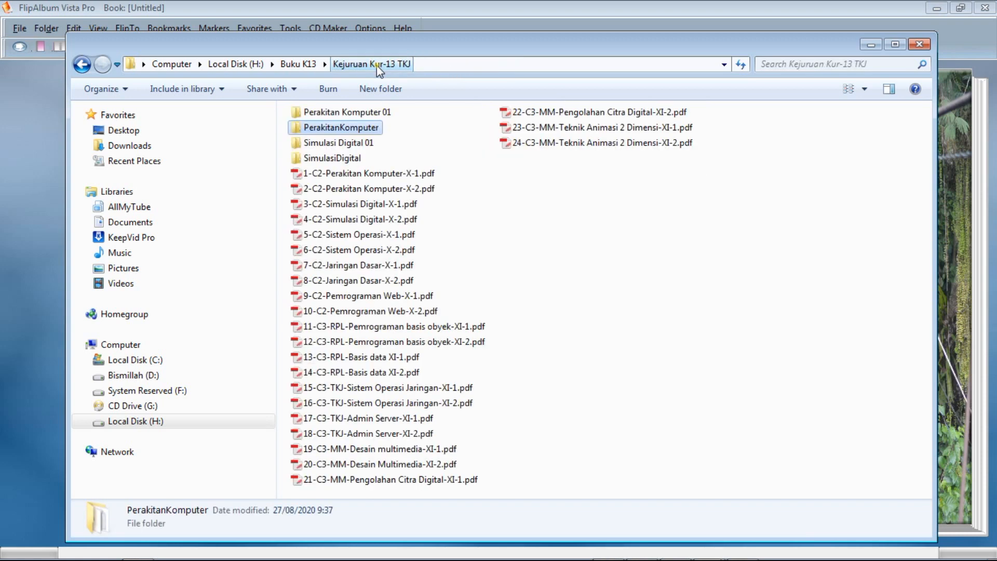
Examine the contents of the Simulasi Digital 01 and SimulasiDigital folders and return to Kejuruan Kur-13 TKJ.
double_click(324, 143)
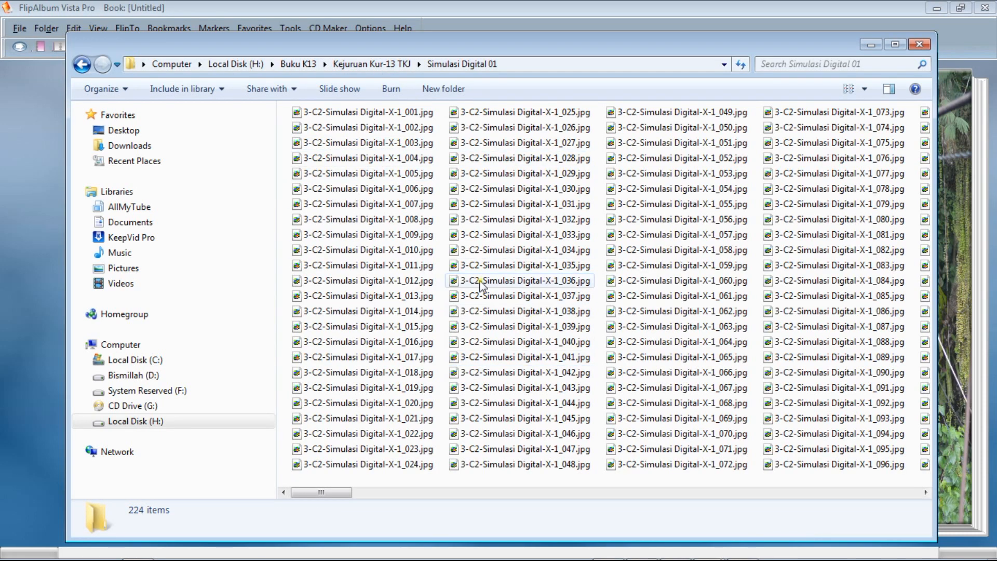
click(366, 64)
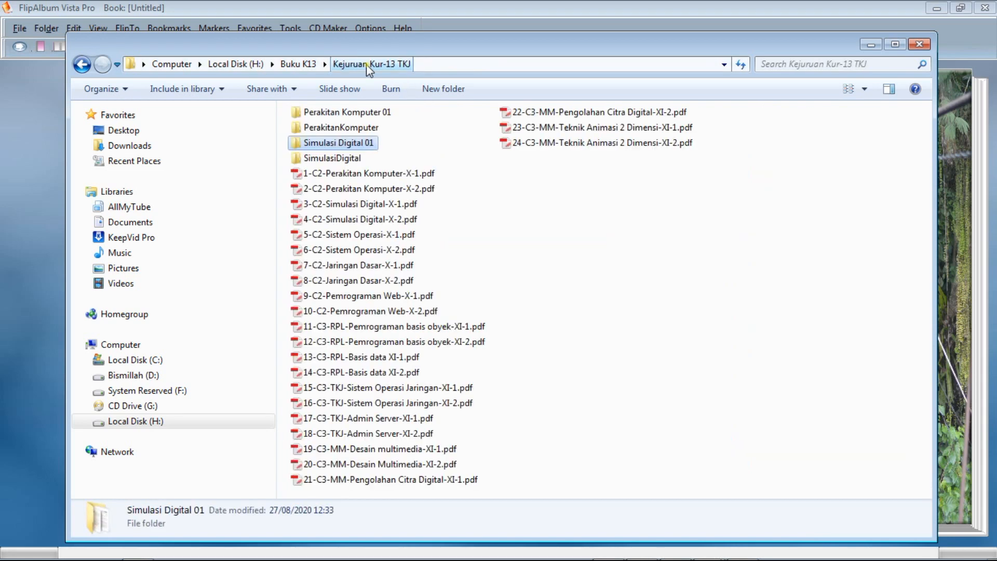
double_click(335, 158)
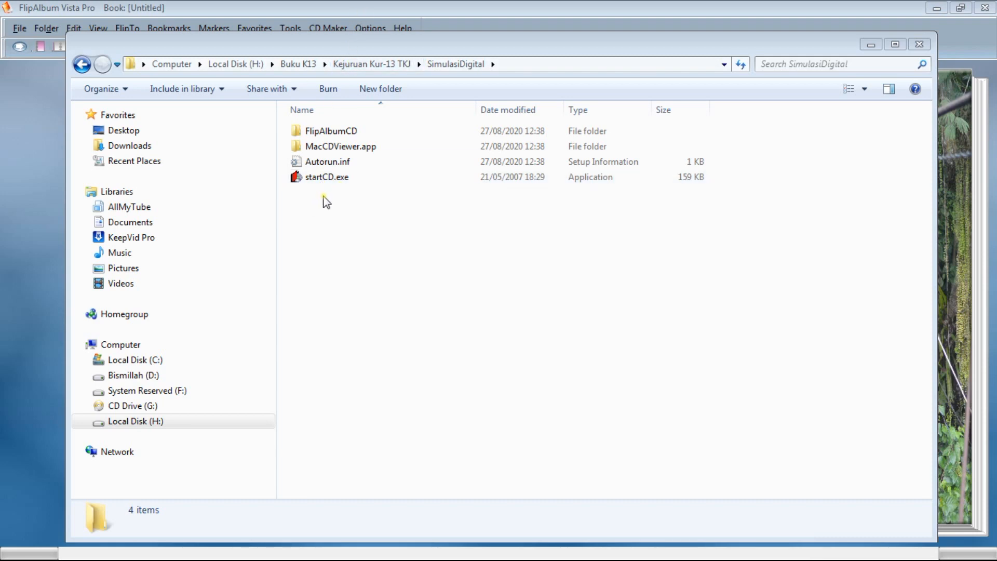
click(371, 66)
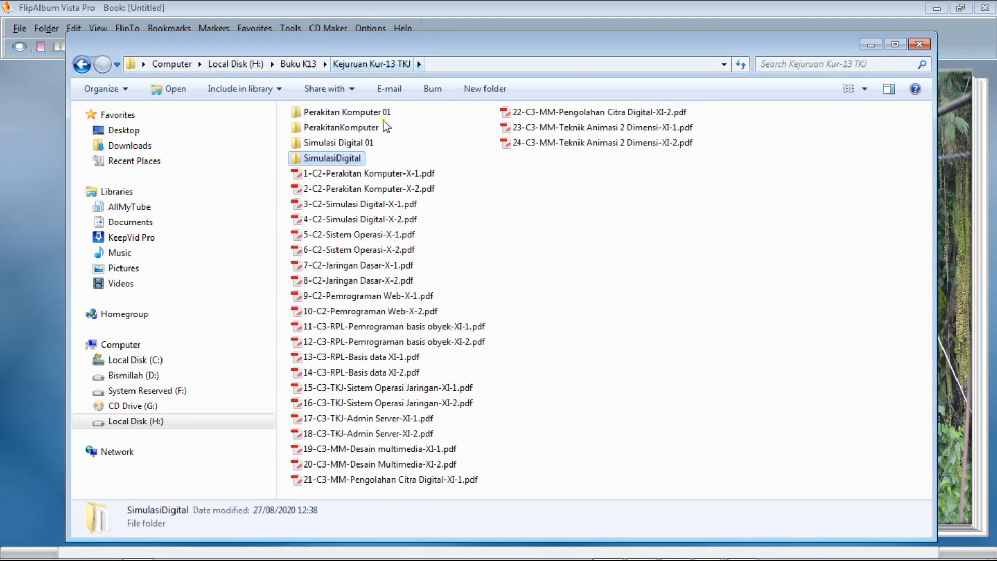
Examine the exported files in the PerakitanKomputer folder and leave Windows Explorer for the FlipAlbum book.
double_click(360, 133)
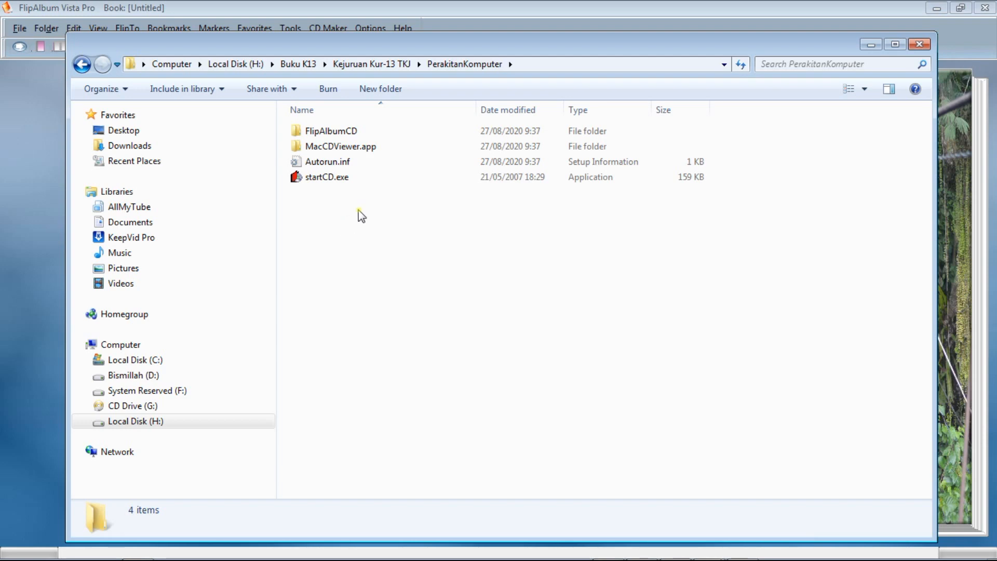
click(919, 541)
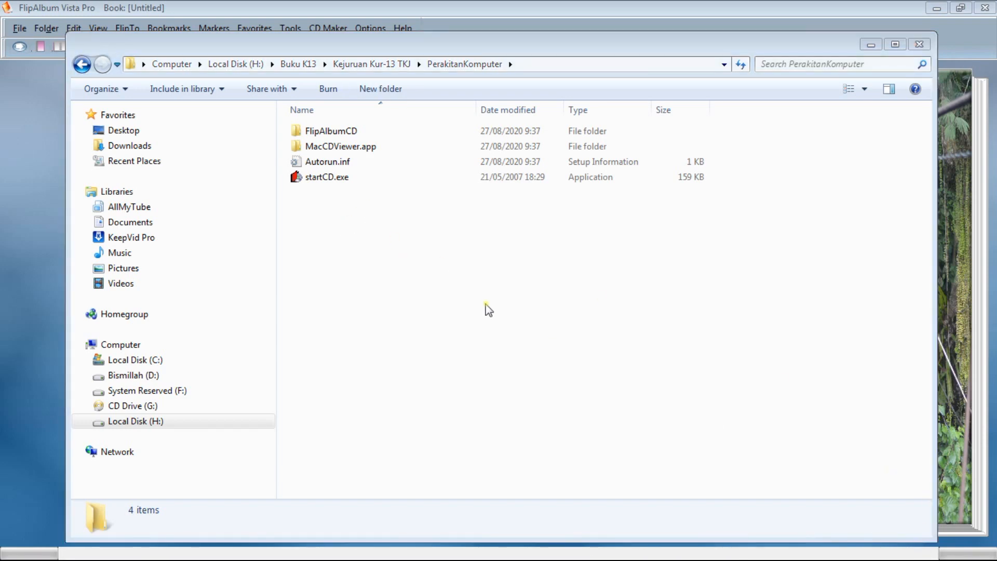
click(372, 64)
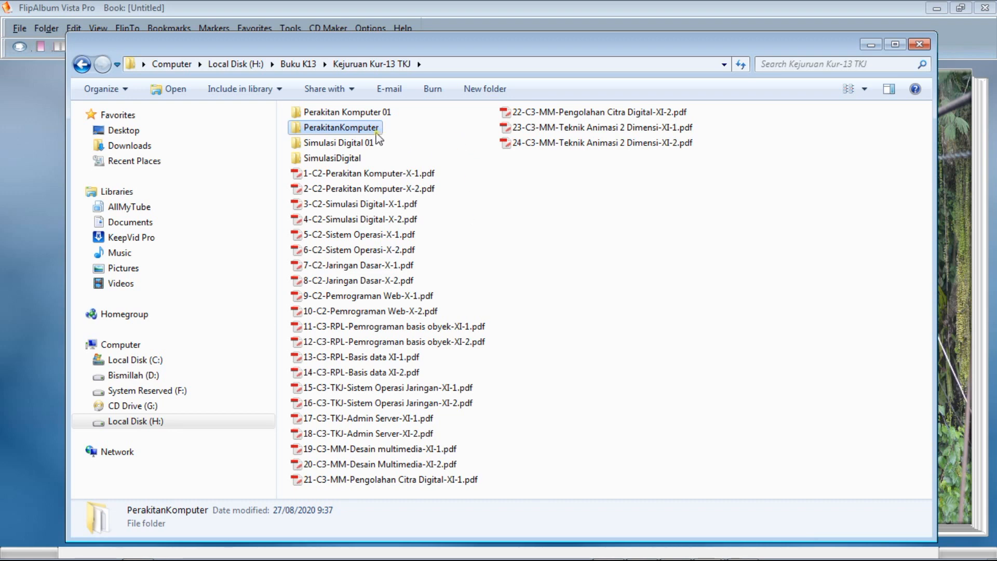
double_click(318, 129)
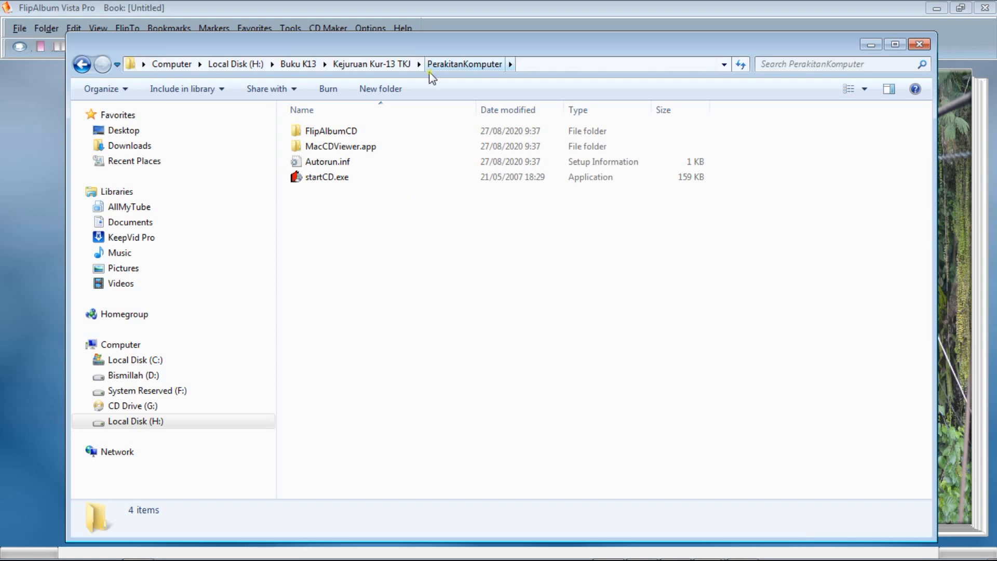
drag(429, 48, 400, 46)
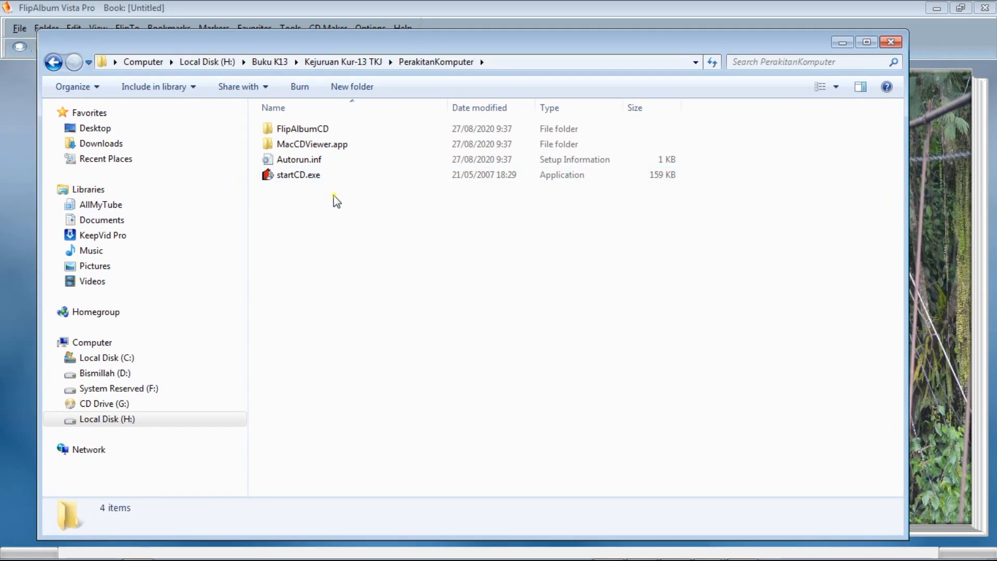
click(881, 47)
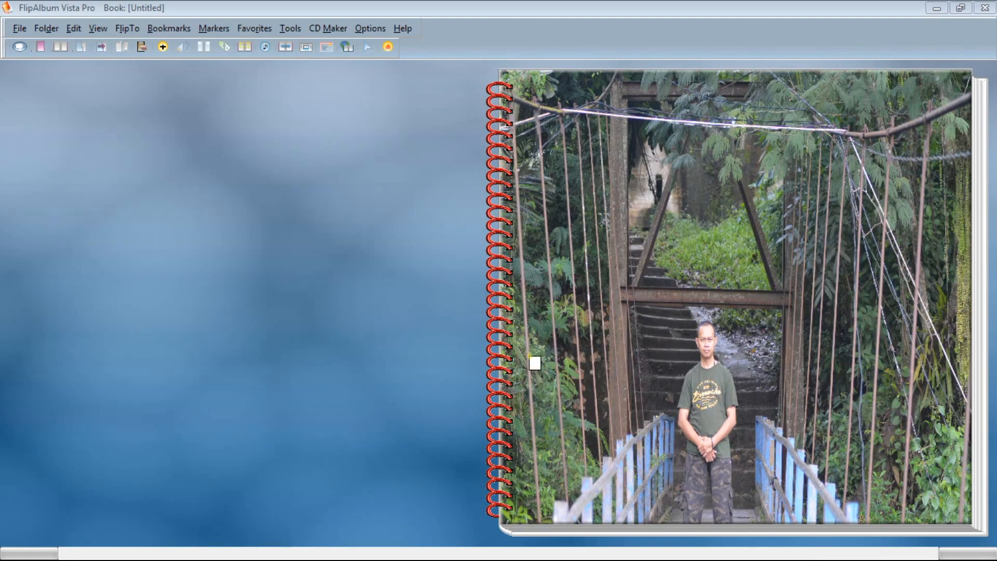
Flip the book back and forth between its front cover and the thumbnail overview on pages 1 and 2.
click(645, 400)
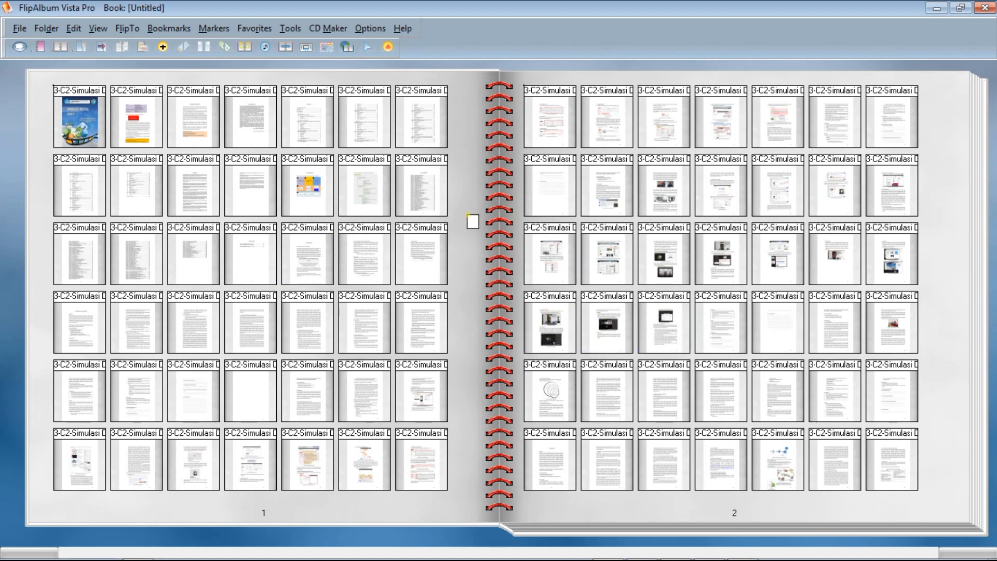
click(43, 154)
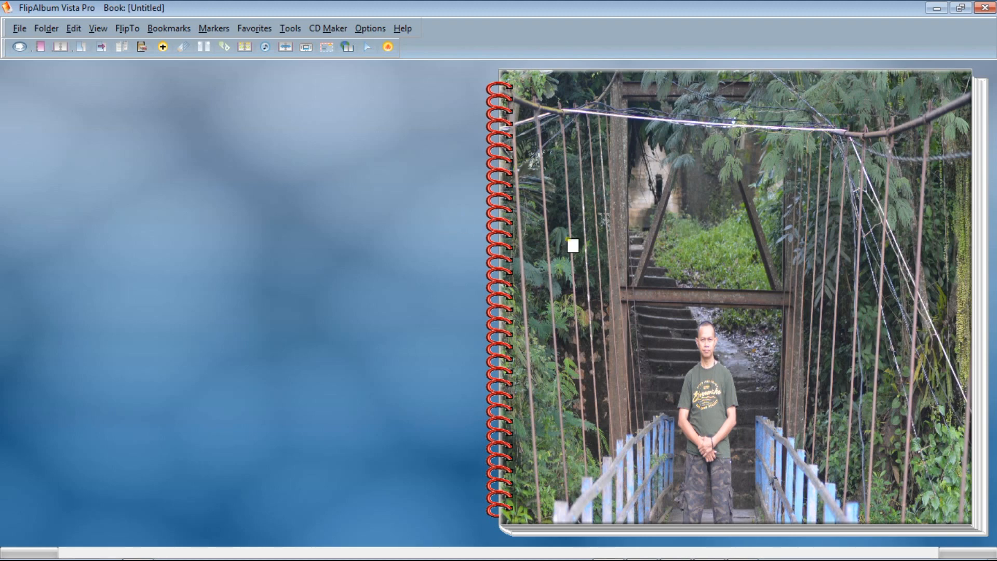
click(580, 238)
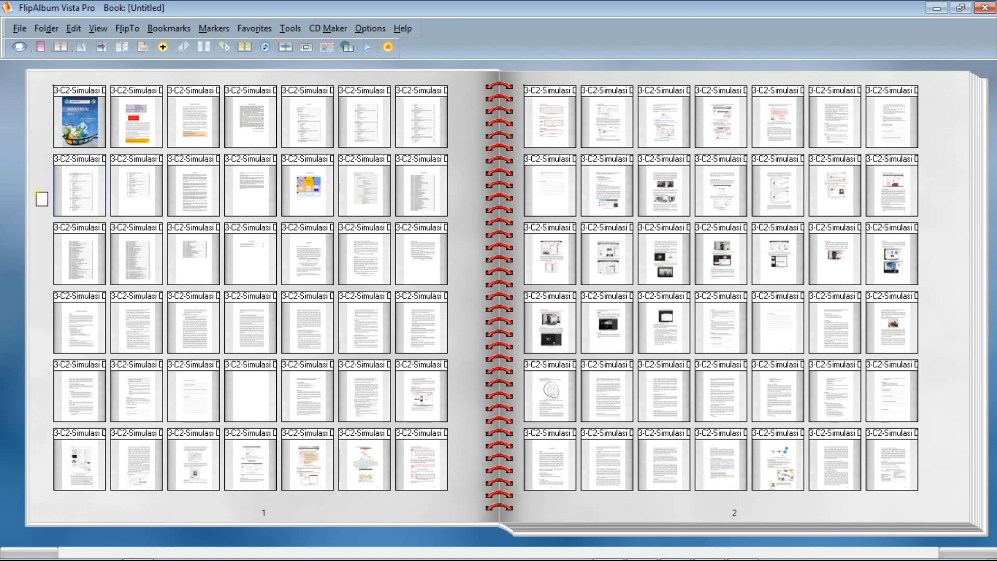
click(40, 199)
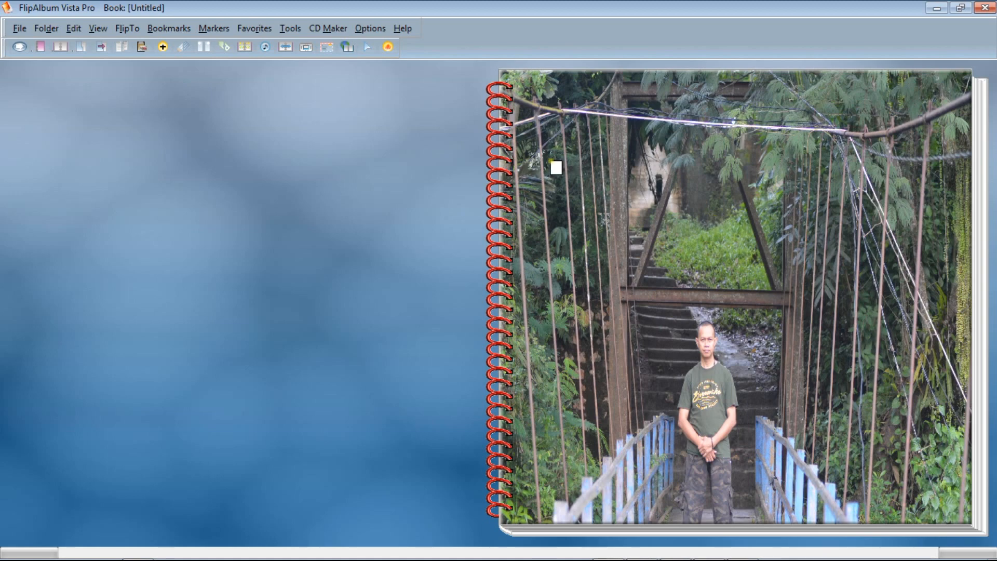
click(597, 169)
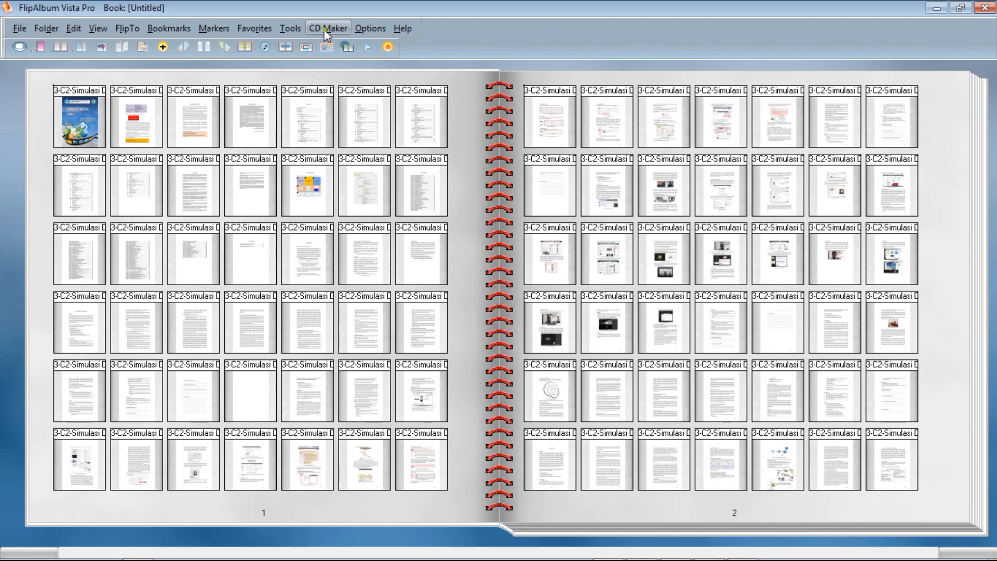
Start a new Album CD with multiple albums, including the current album.
click(328, 29)
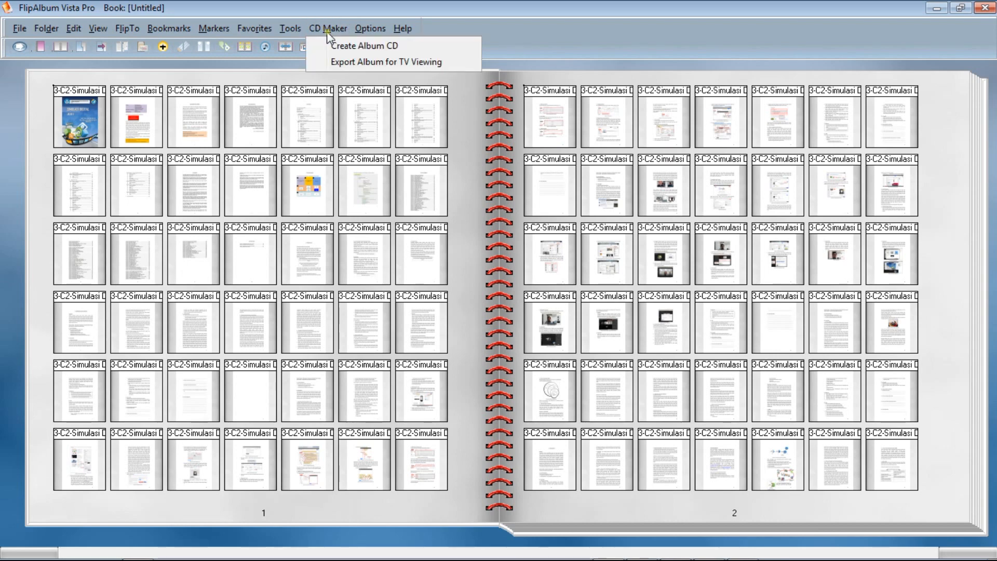
click(337, 42)
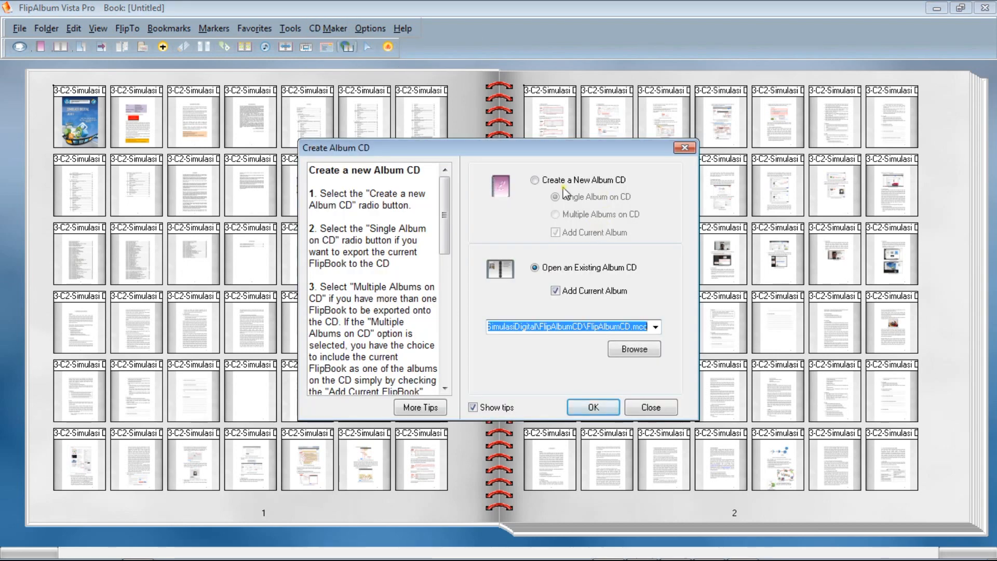
click(539, 182)
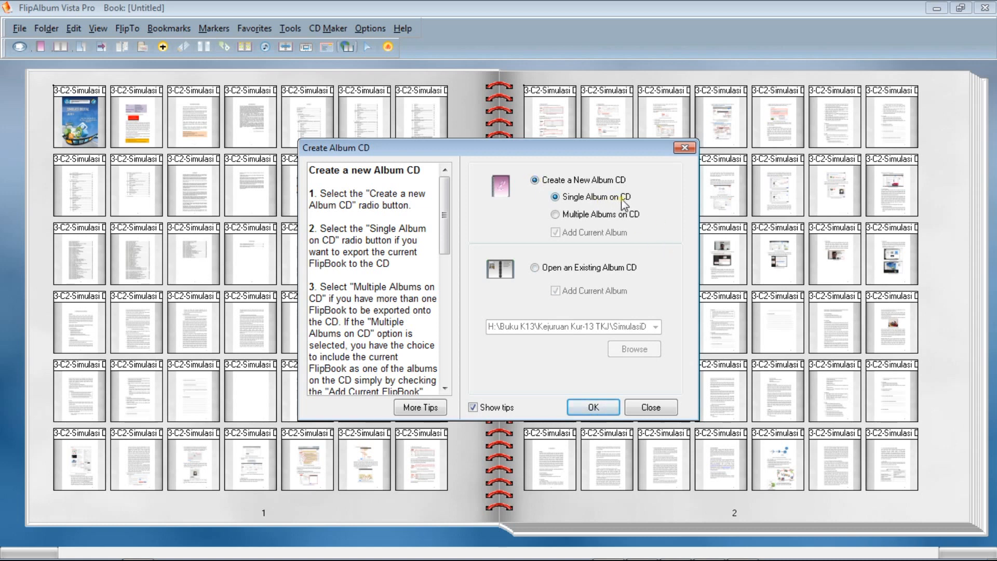
click(556, 216)
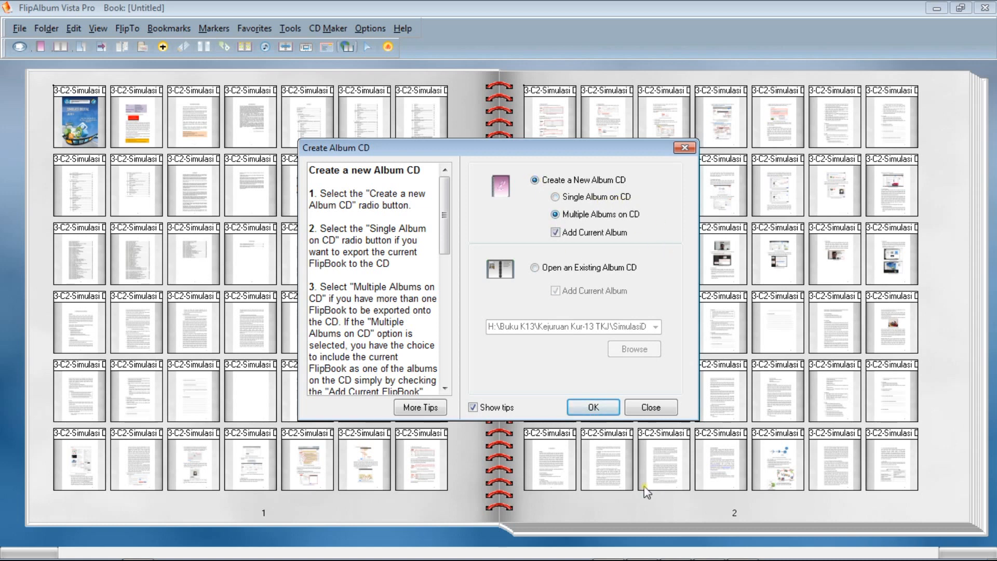
click(602, 405)
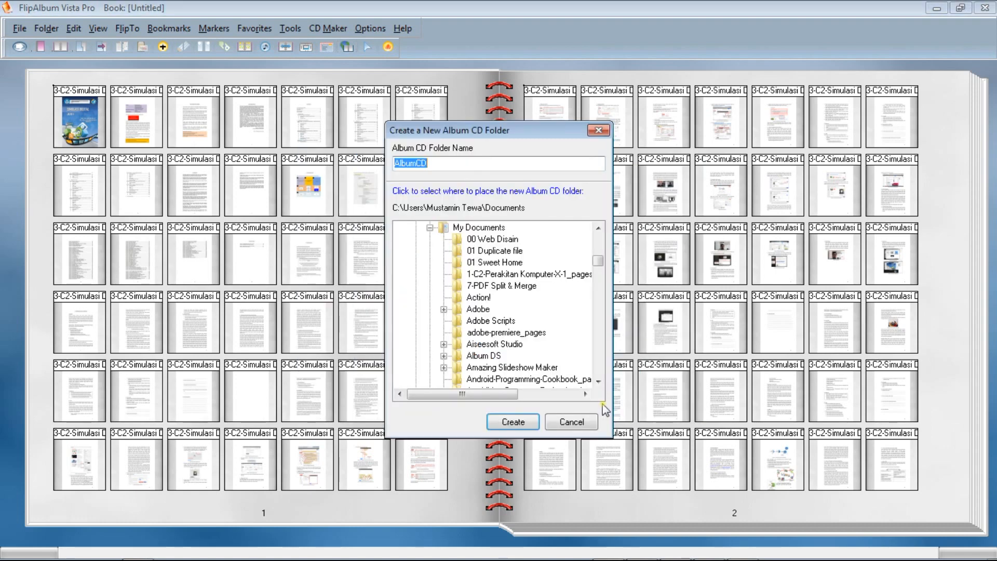
Name the Album CD folder Rak Buku TIK and create it in the Documents folder.
click(460, 162)
drag(460, 163, 213, 136)
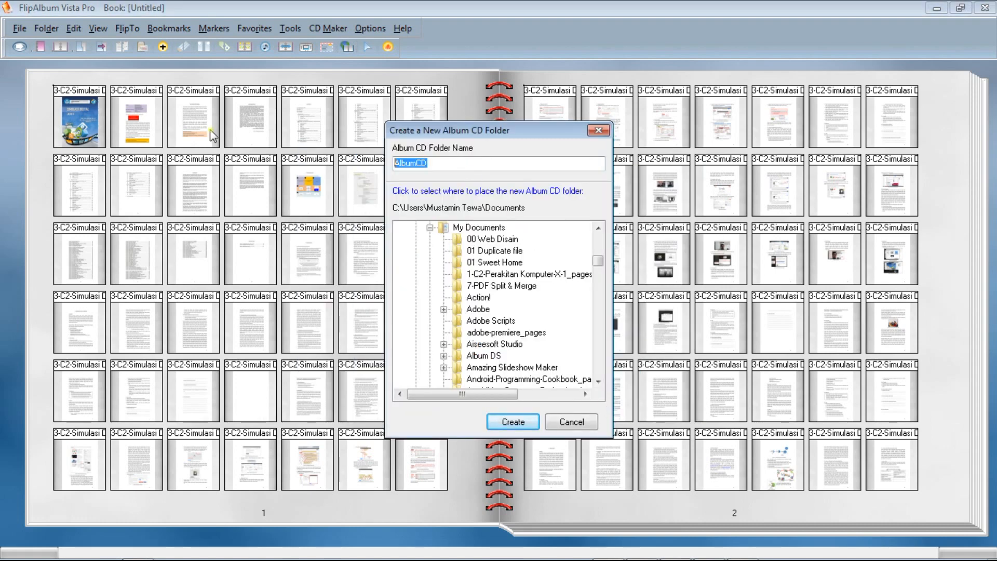
text(Rak Buku)
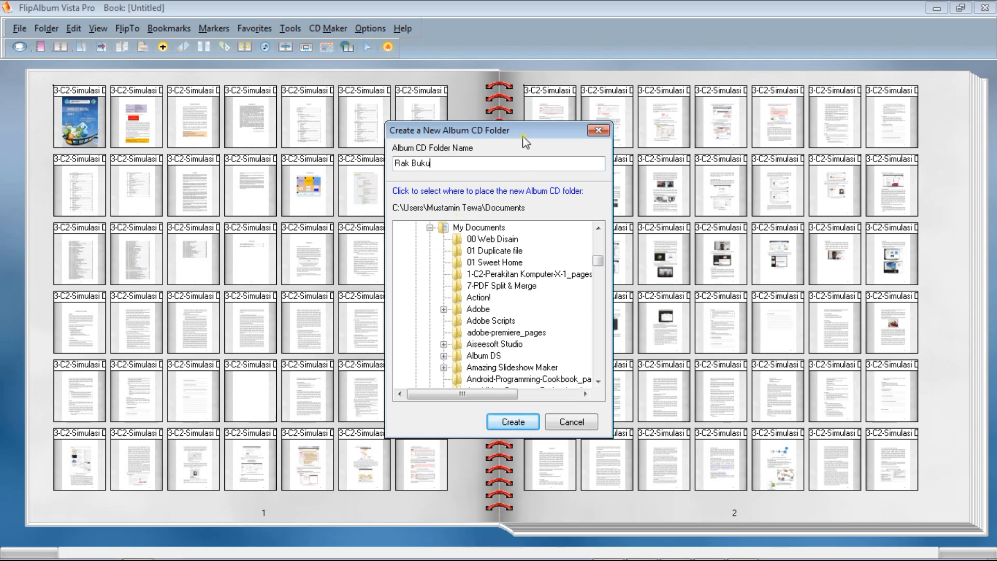
text(  T)
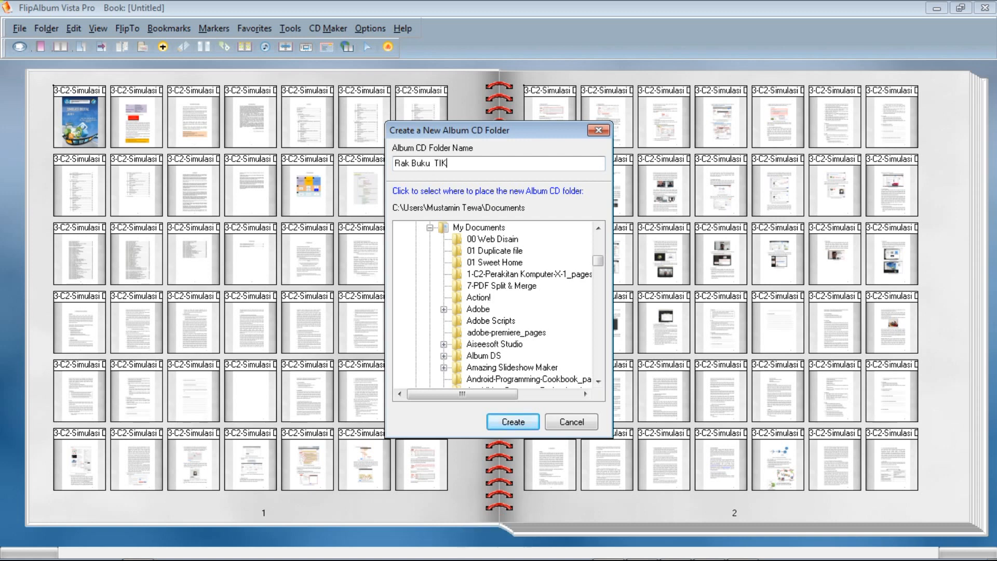
click(437, 163)
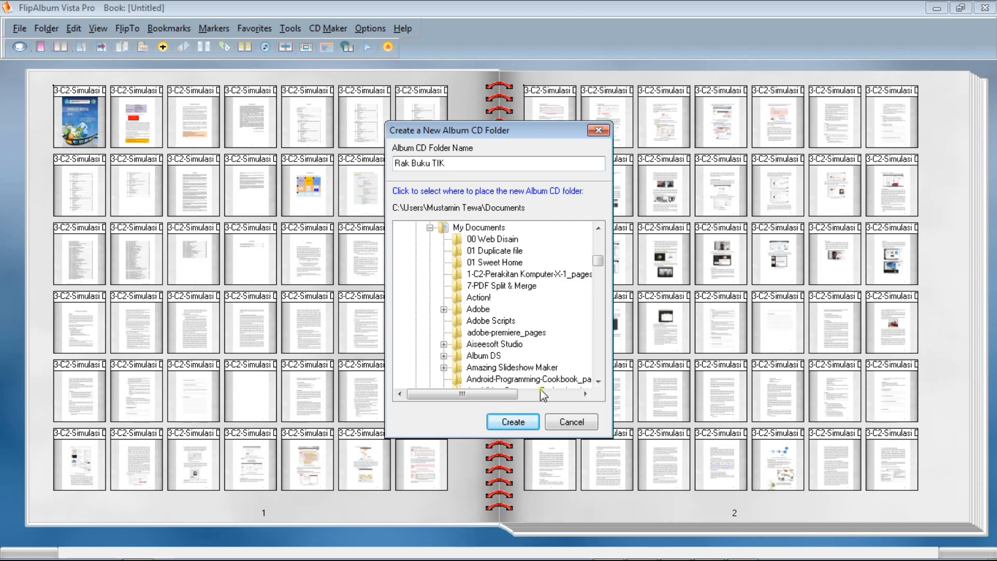
click(521, 422)
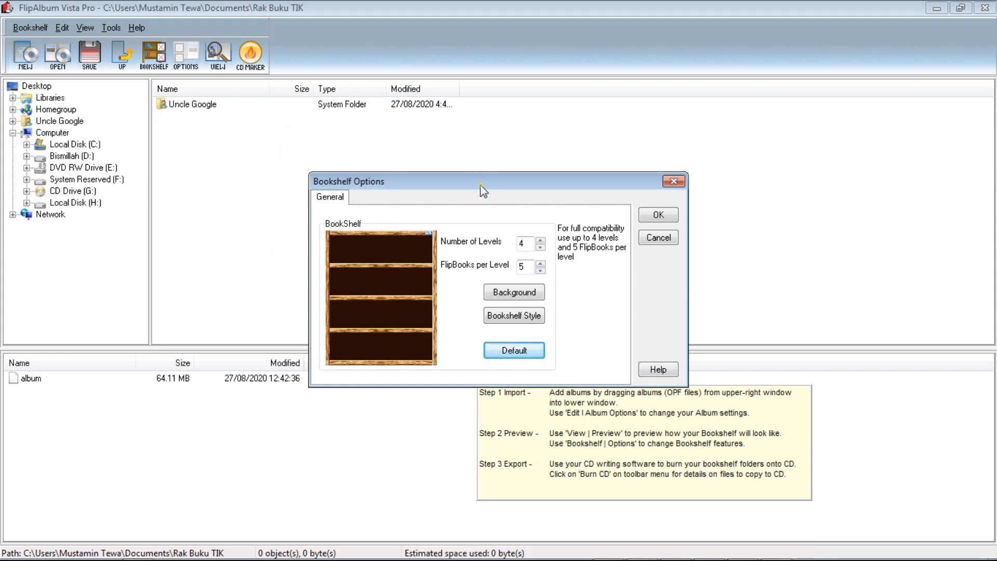
Reposition the bookshelf options dialog and open the number of FlipBooks per level for editing.
drag(483, 191, 471, 134)
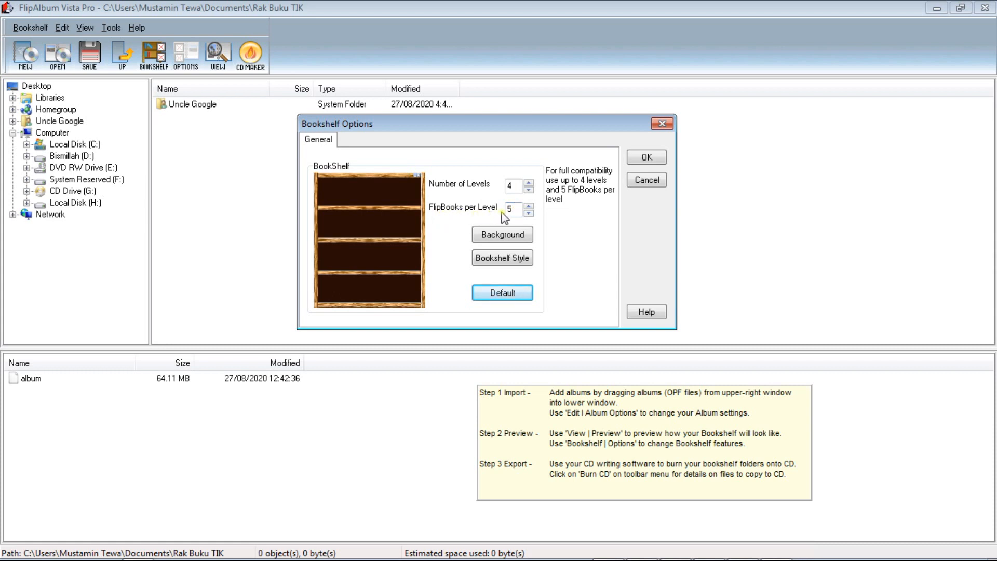
click(517, 208)
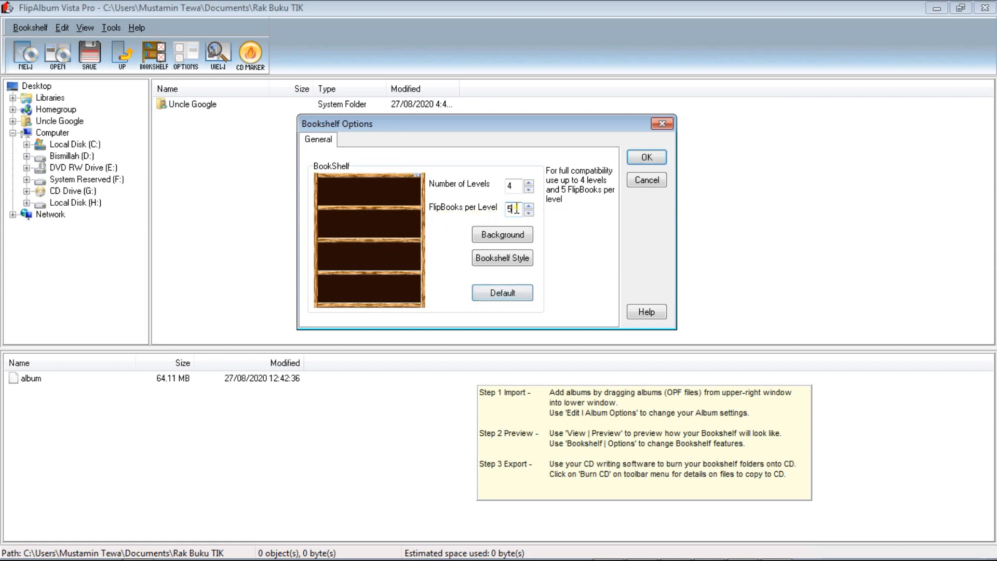
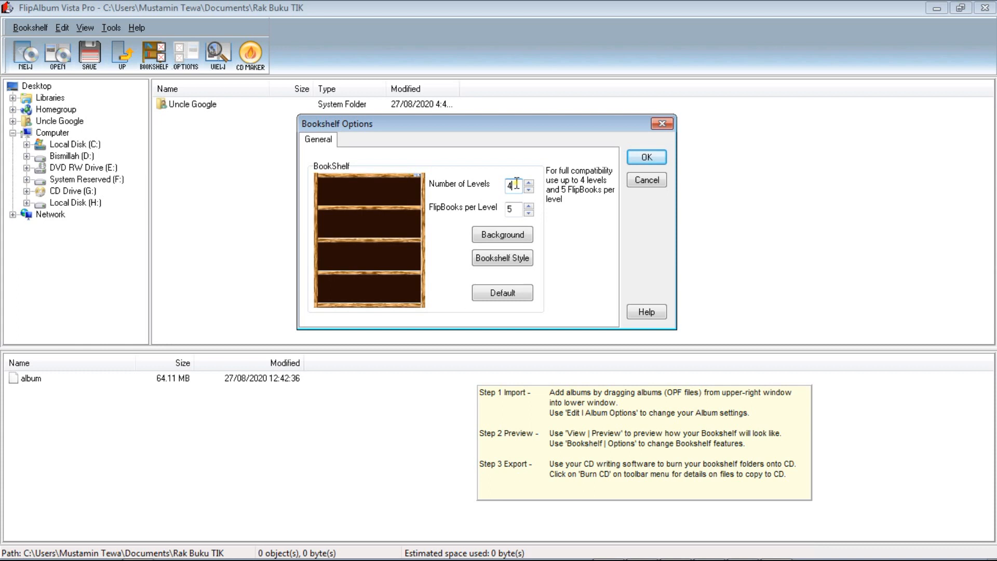
Try five bookshelf levels, return the number of levels to 4, and apply the bookshelf options.
click(529, 183)
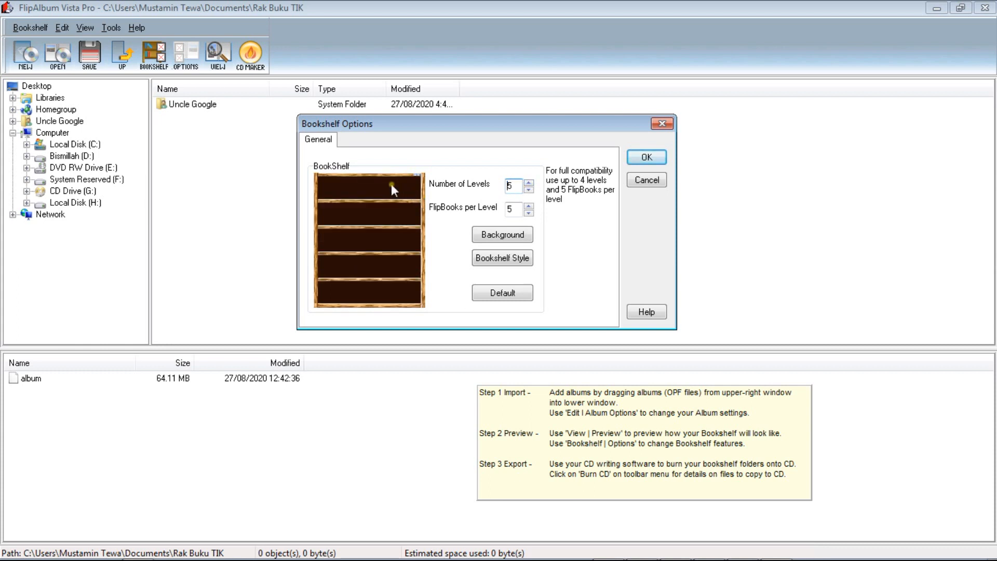
click(528, 190)
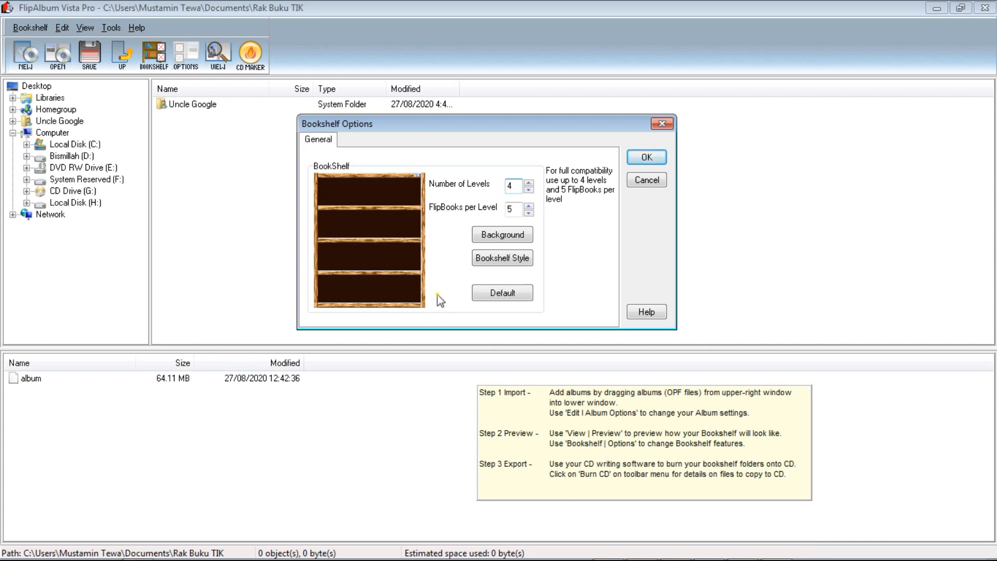
click(646, 158)
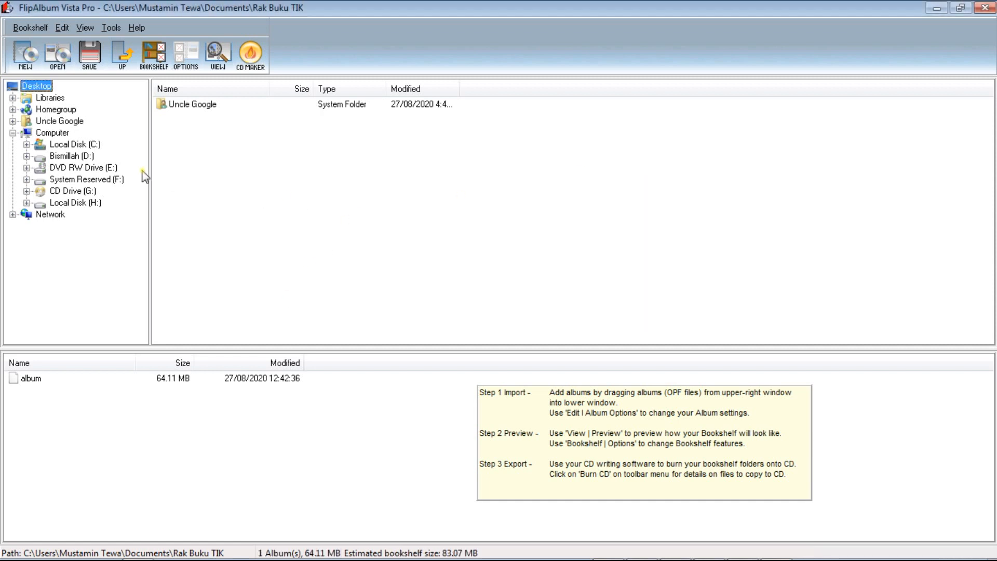
Browse drive H: to the Perakitan Komputer 01 folder inside Buku K13, Kejuruan Kur-13 TKJ.
click(26, 203)
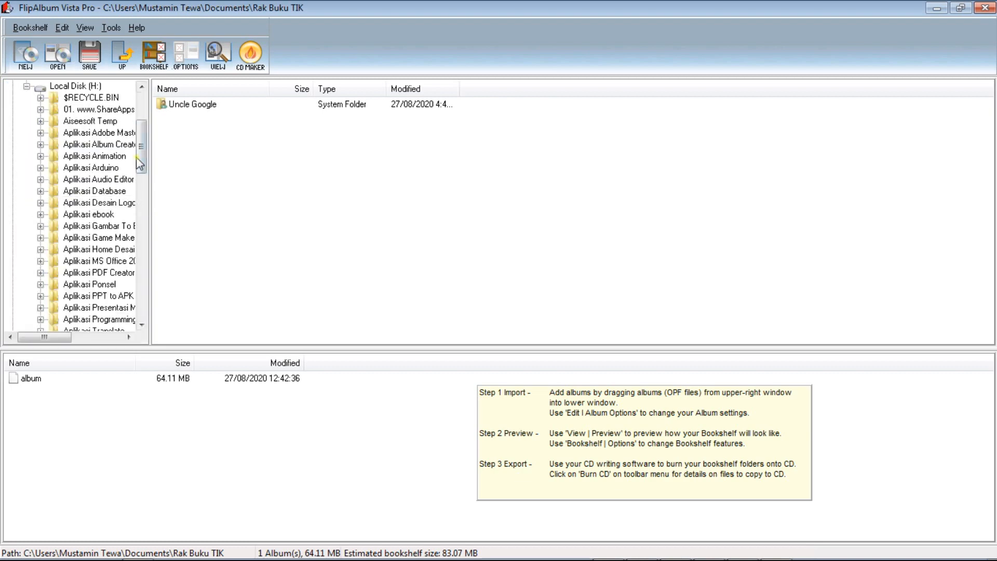
click(92, 88)
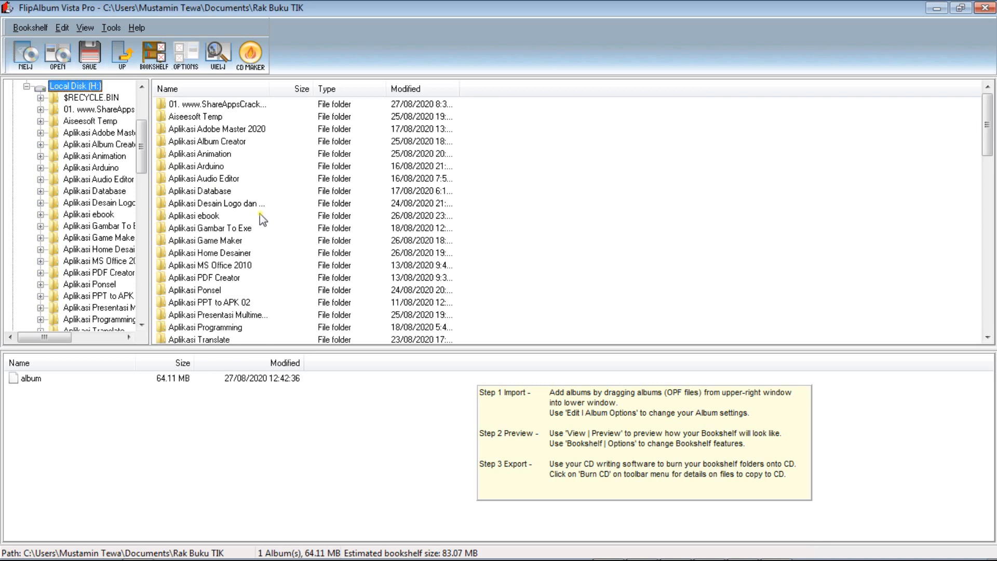
drag(140, 142, 140, 183)
click(79, 214)
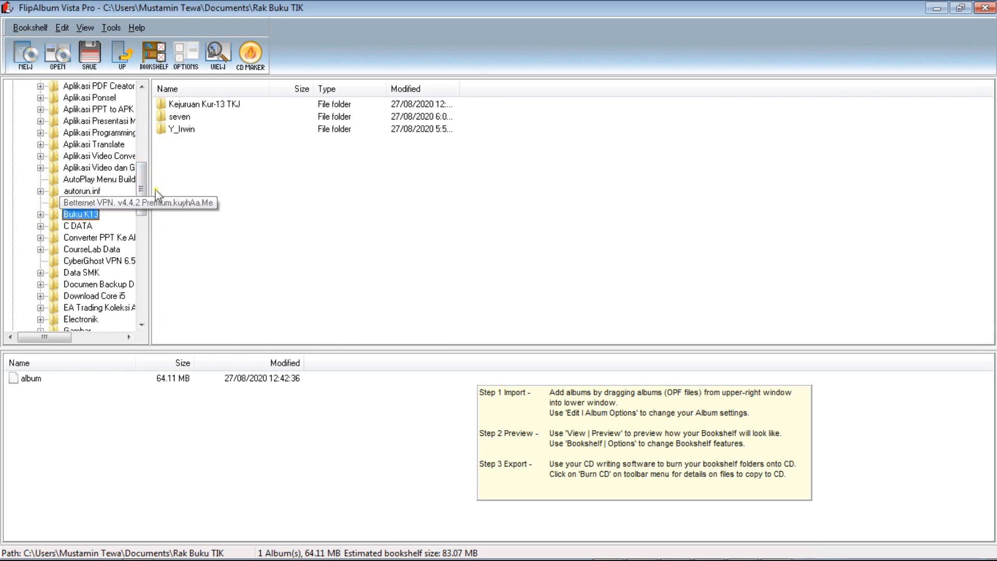
double_click(214, 105)
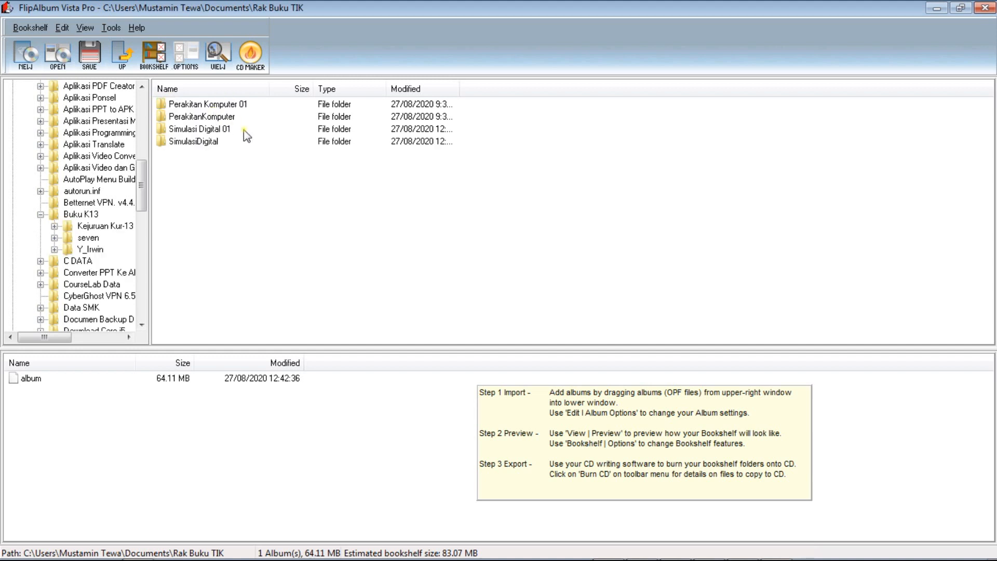
double_click(226, 106)
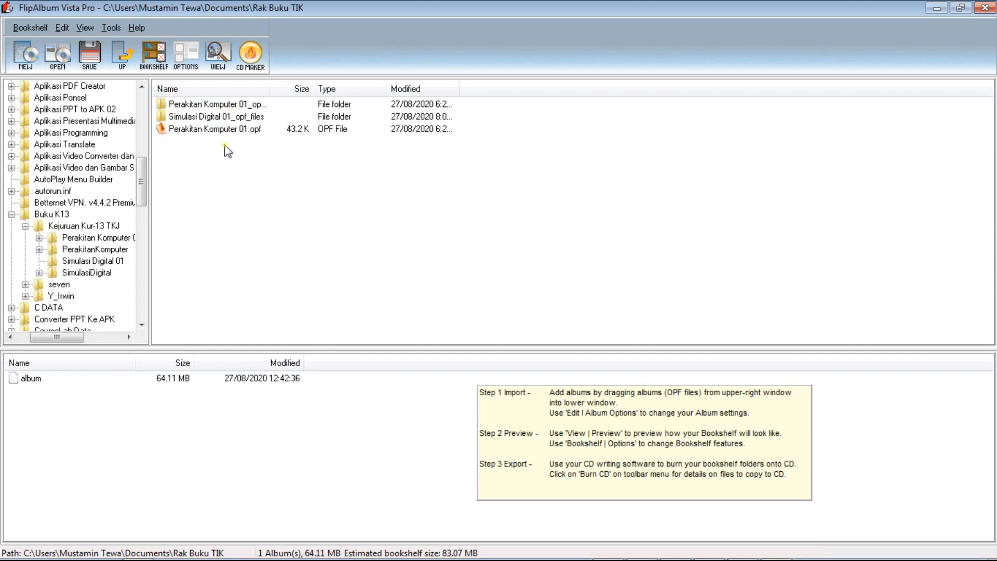
Add Perakitan Komputer 01.opf to the bookshelf's album list and dismiss the error dialog.
click(216, 129)
drag(215, 131, 110, 403)
click(569, 339)
click(586, 335)
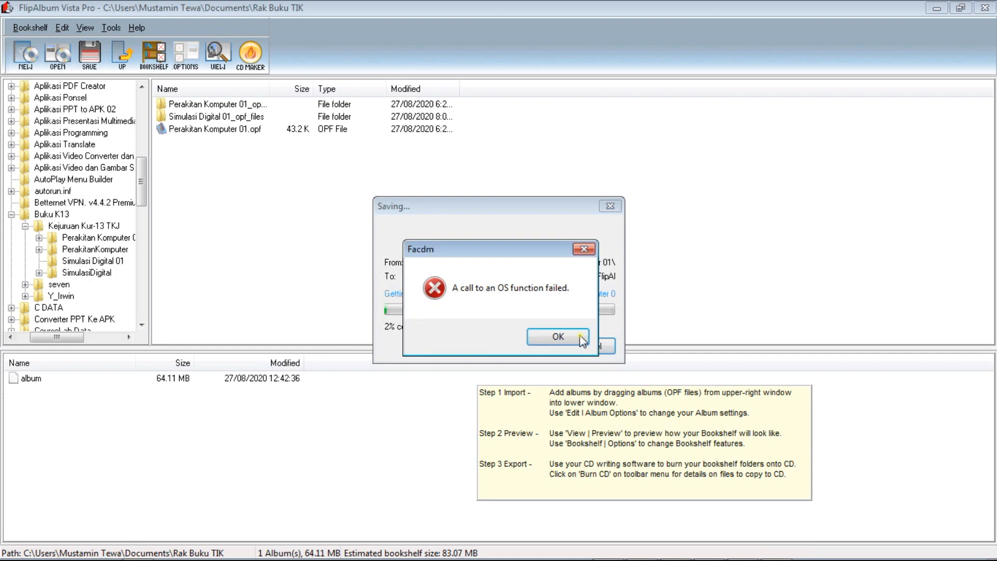
key(Return)
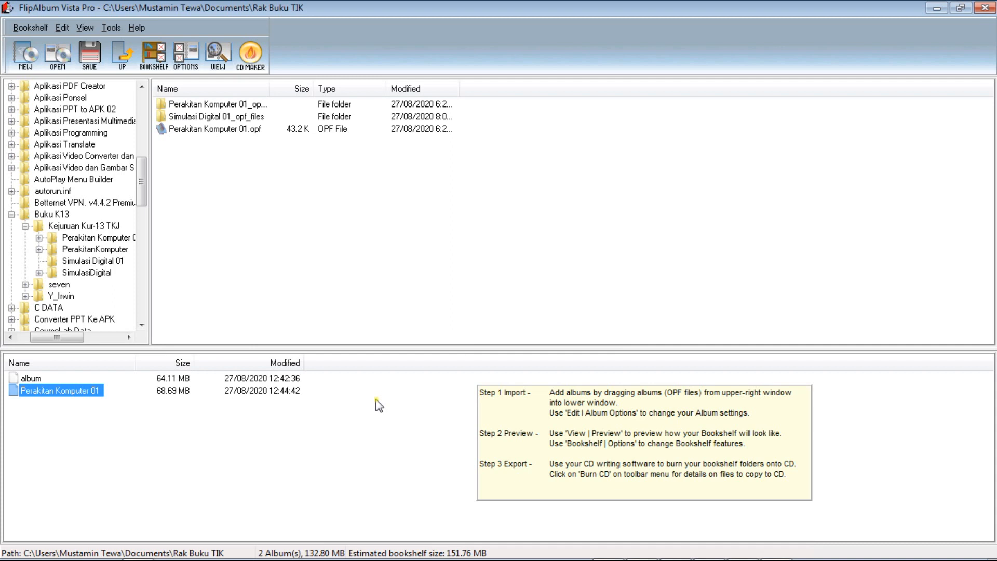
click(200, 447)
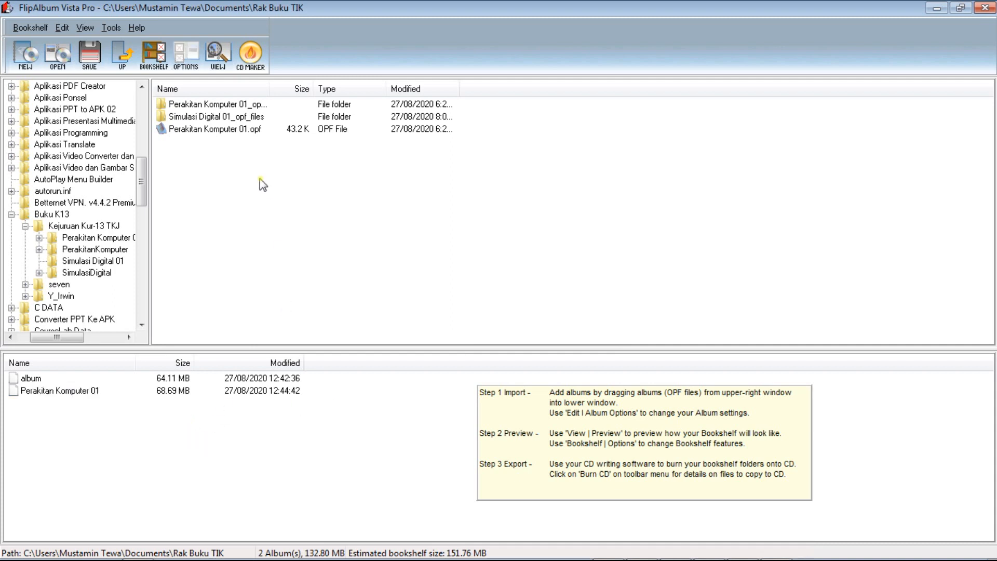
Check the Simulasi Digital 01, PerakitanKomputer and Perakitan Komputer 01 folders for further album files to import.
click(104, 262)
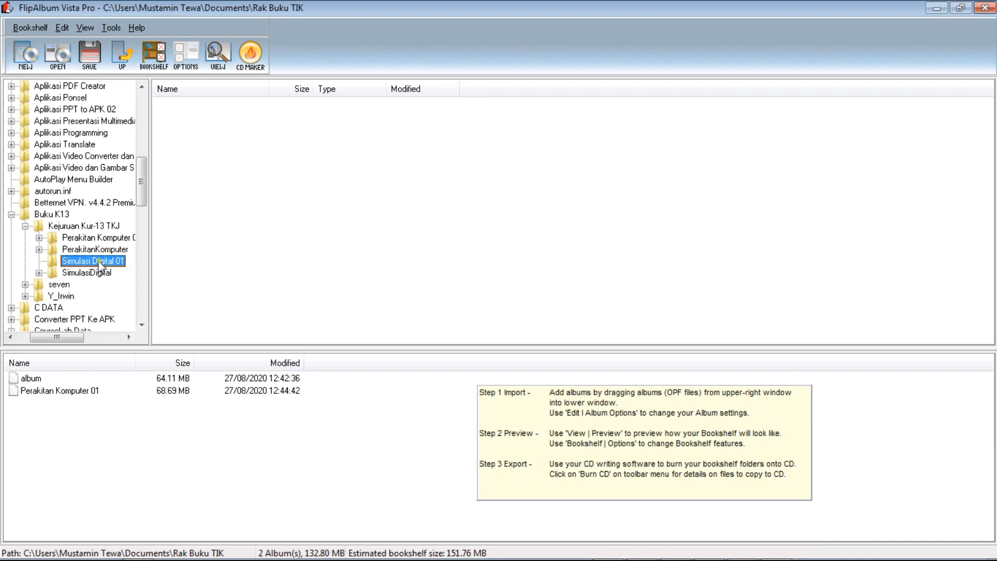
click(110, 251)
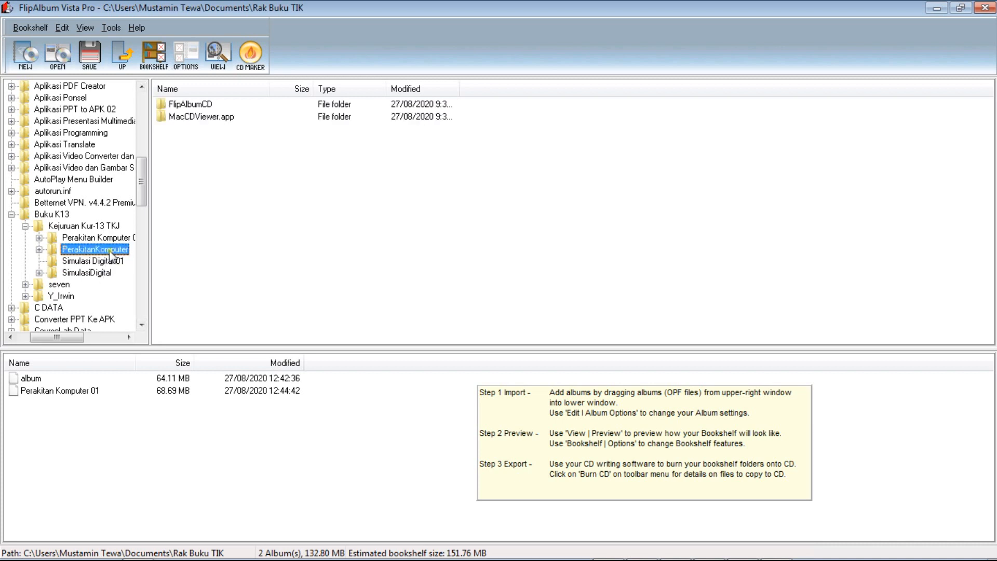
click(109, 239)
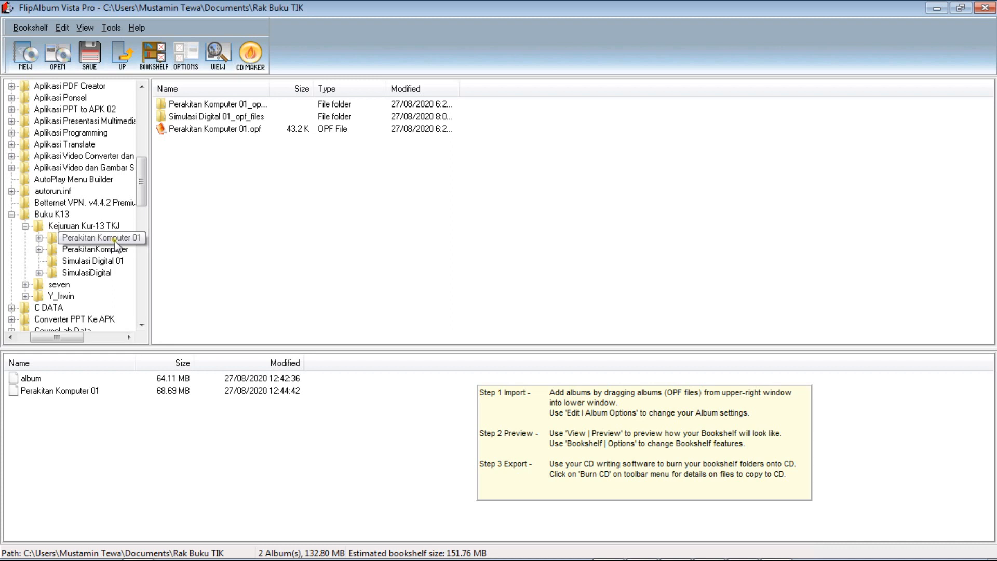
click(120, 261)
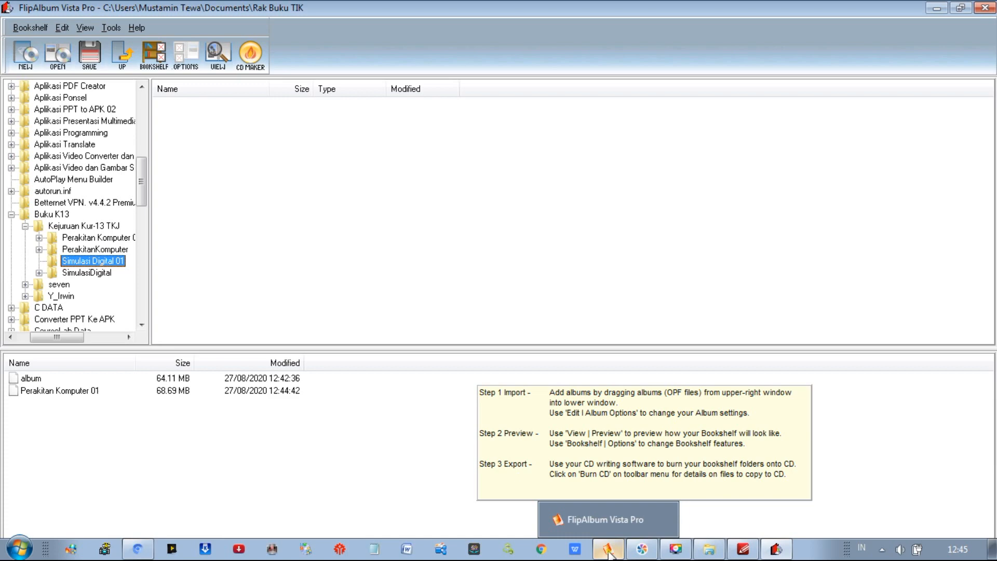
Look at the open Simulasi Digital flip book in the main FlipAlbum window and return to the bookshelf window.
click(609, 554)
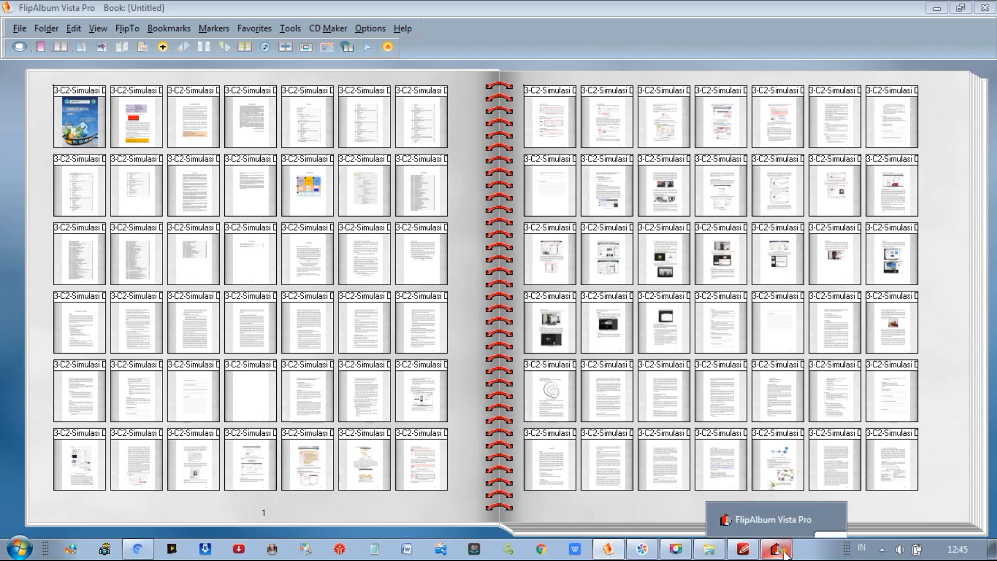
click(785, 553)
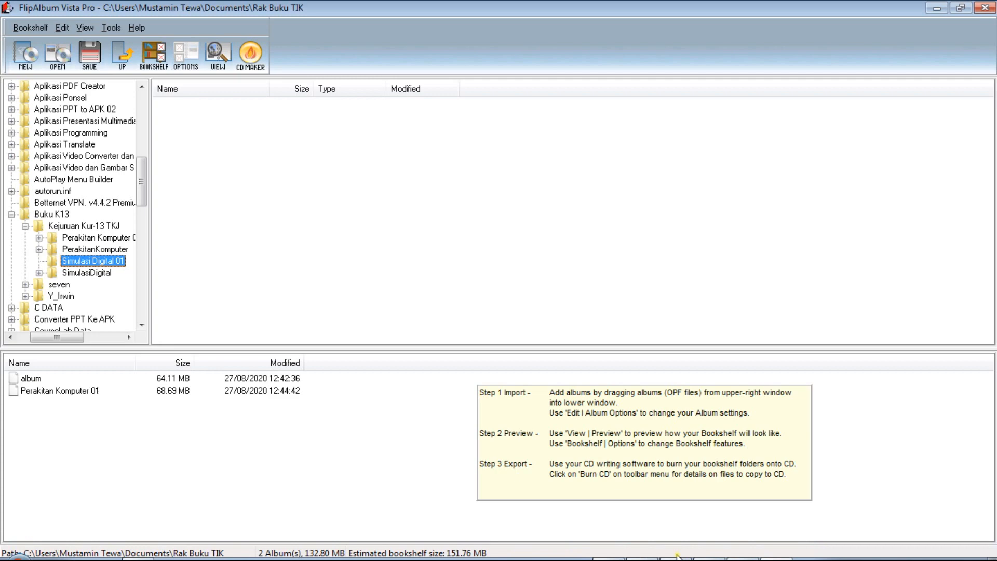
click(609, 552)
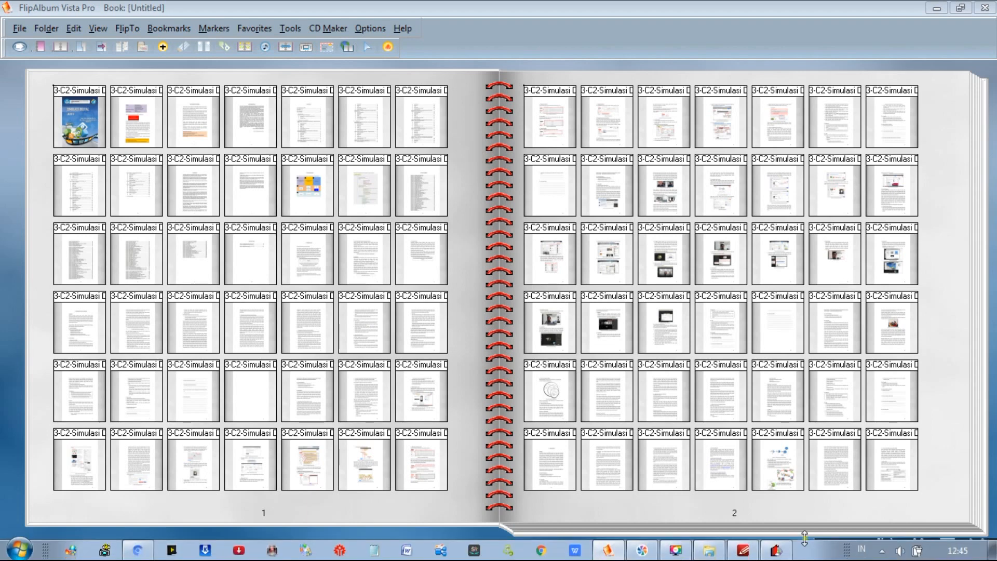
click(776, 550)
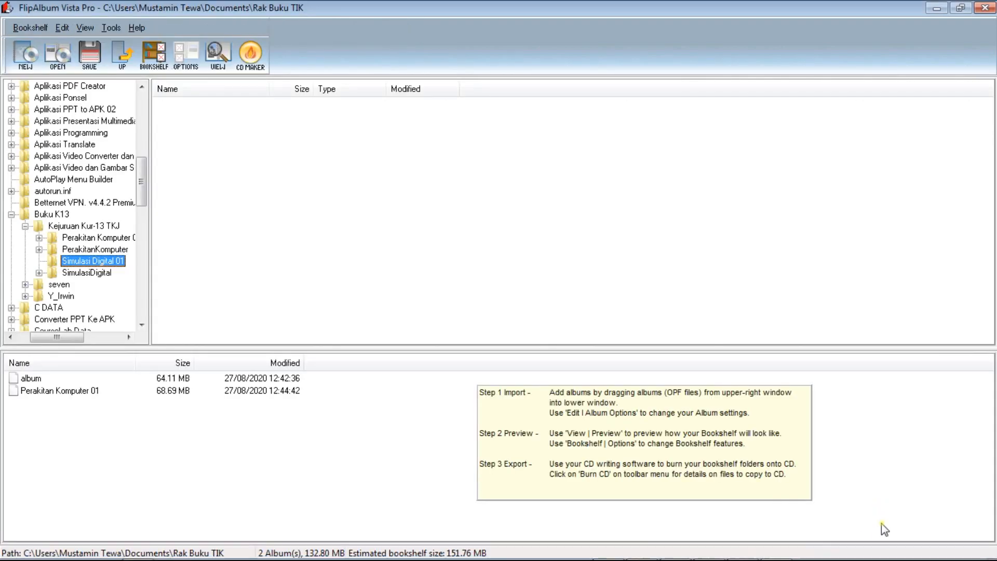
click(923, 541)
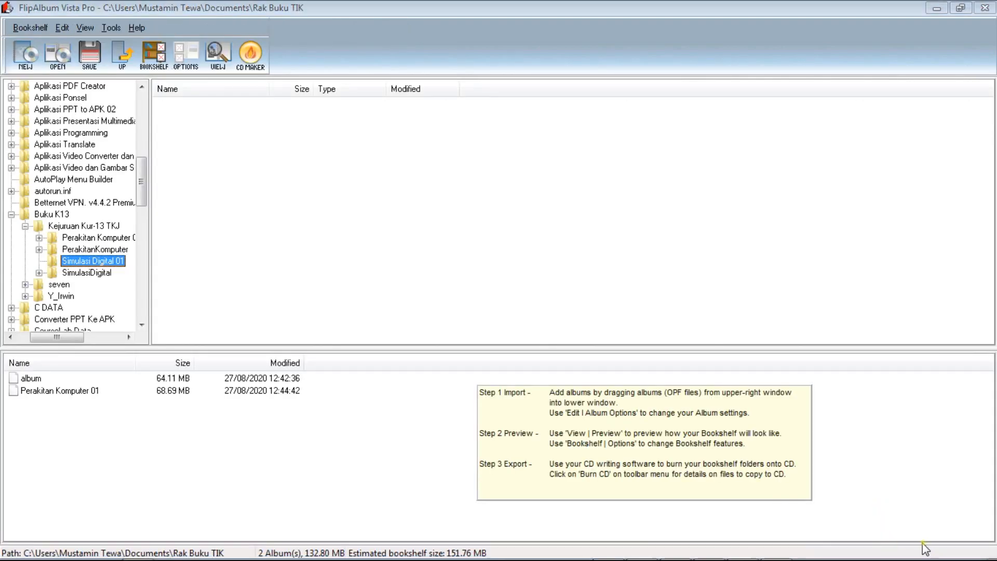
Select the album entry and review which folders and files of Rak Buku TIK must be burned to CD.
click(43, 378)
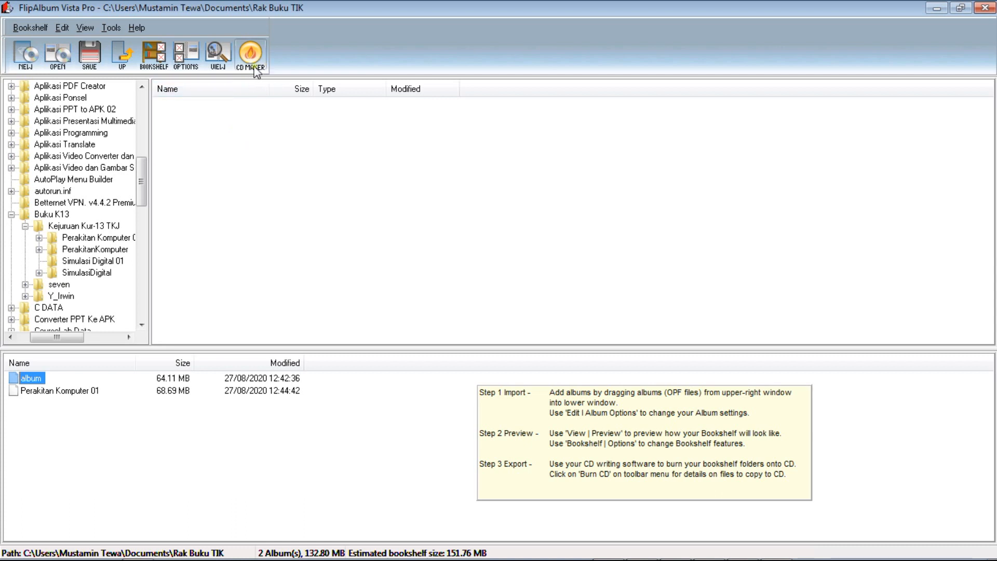
click(252, 60)
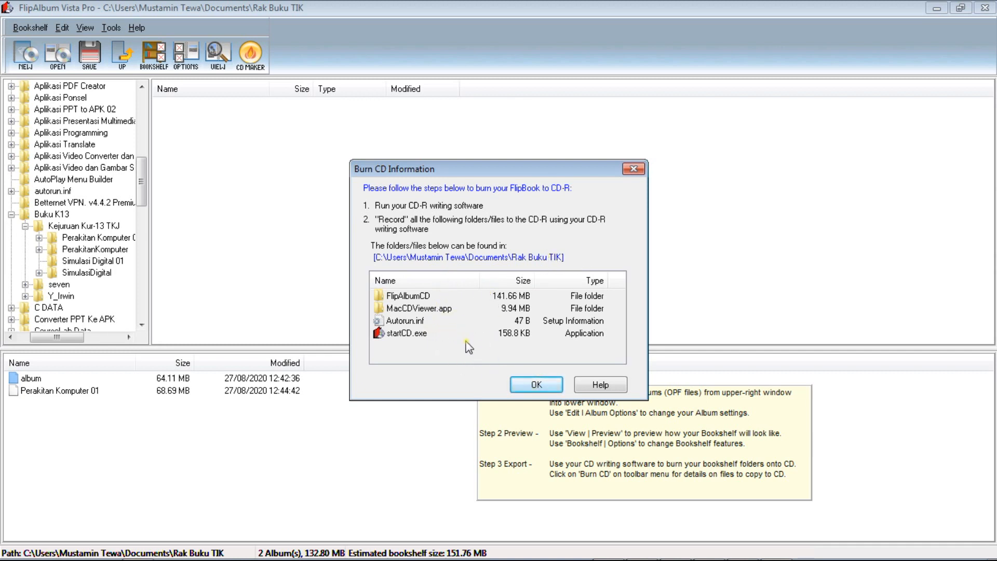
click(530, 385)
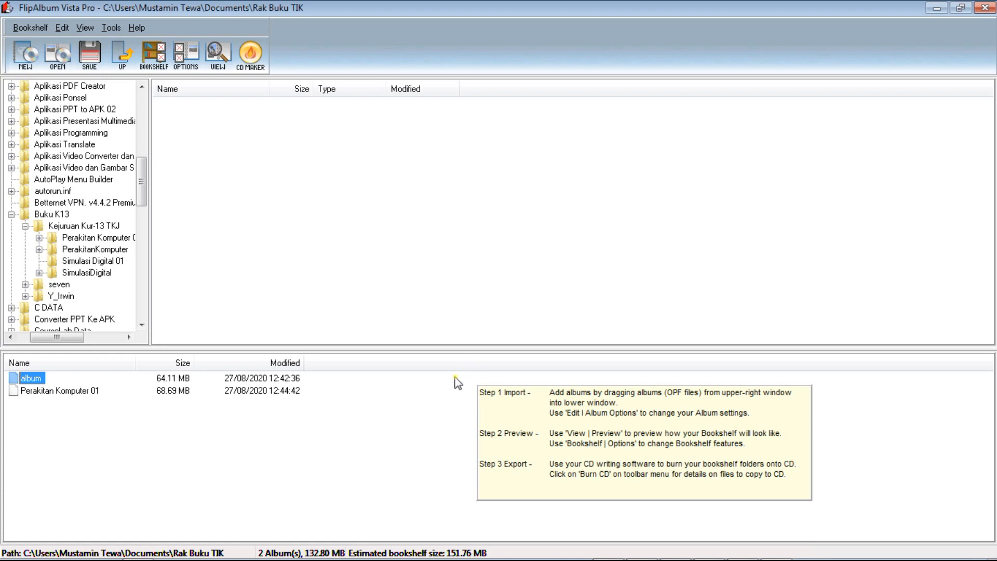
Preview the Rak Buku TIK bookshelf with its imported albums.
click(922, 548)
click(218, 54)
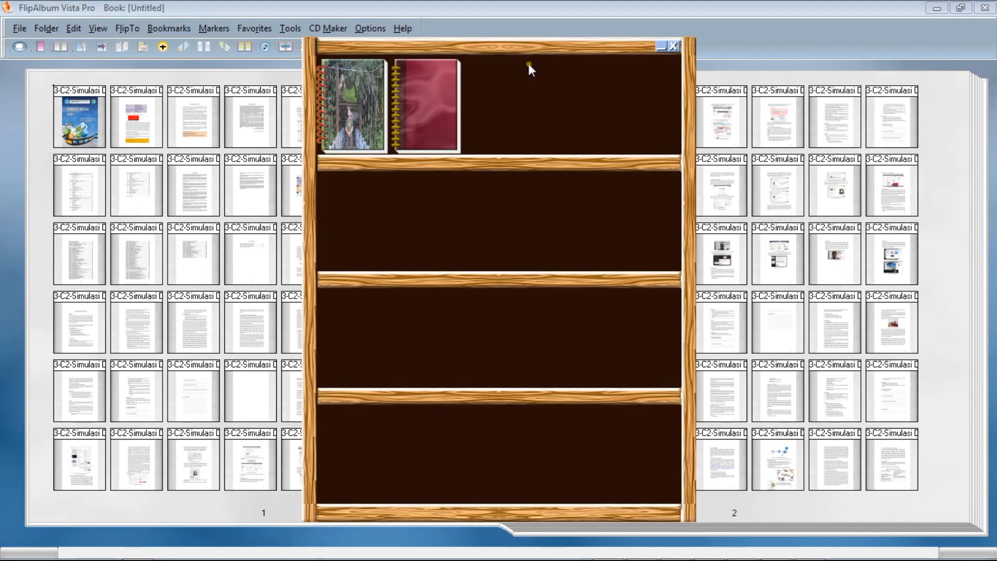